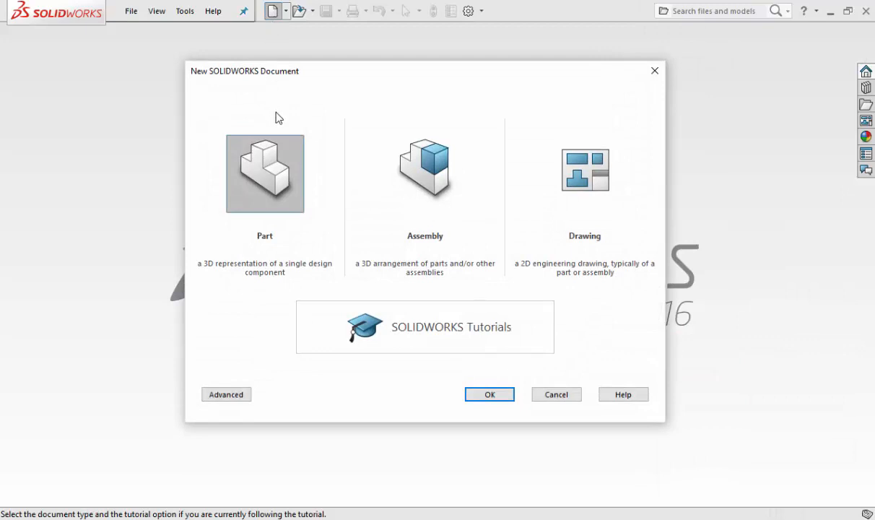
Create a new assembly document
click(425, 171)
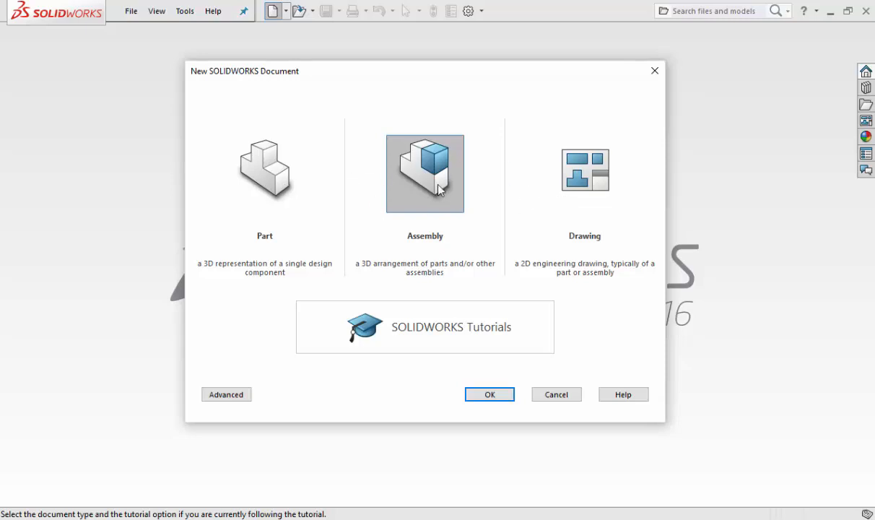
double_click(423, 187)
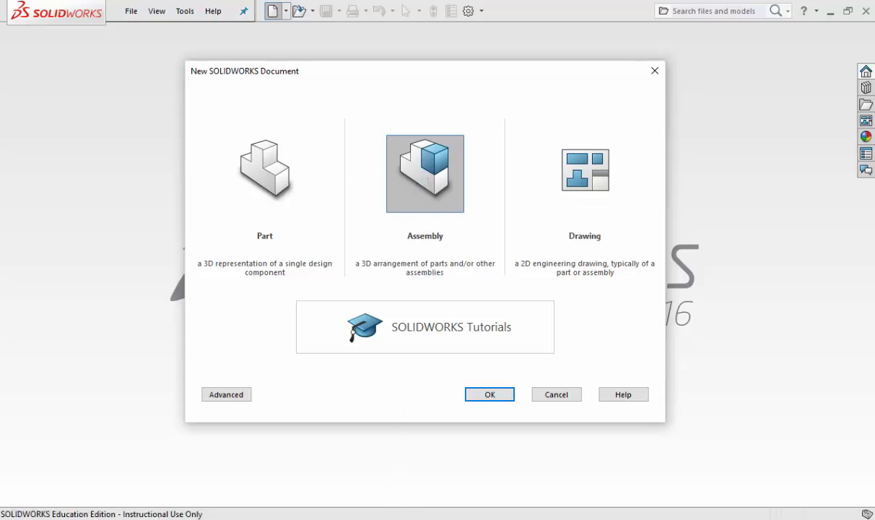
Switch to the browser and review the drawing, part files and help video listed on the Chopper Assembly Files page
mouse_move(419, 519)
click(369, 460)
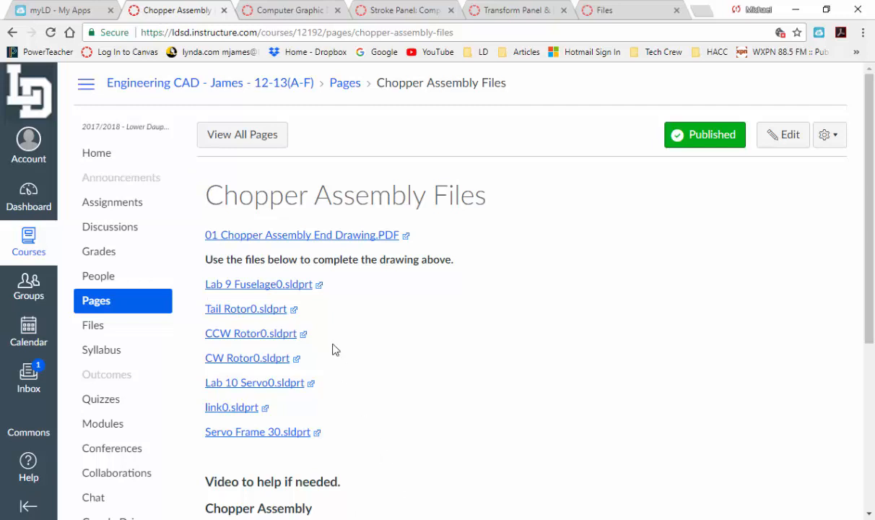
scroll(332, 340, down, 1)
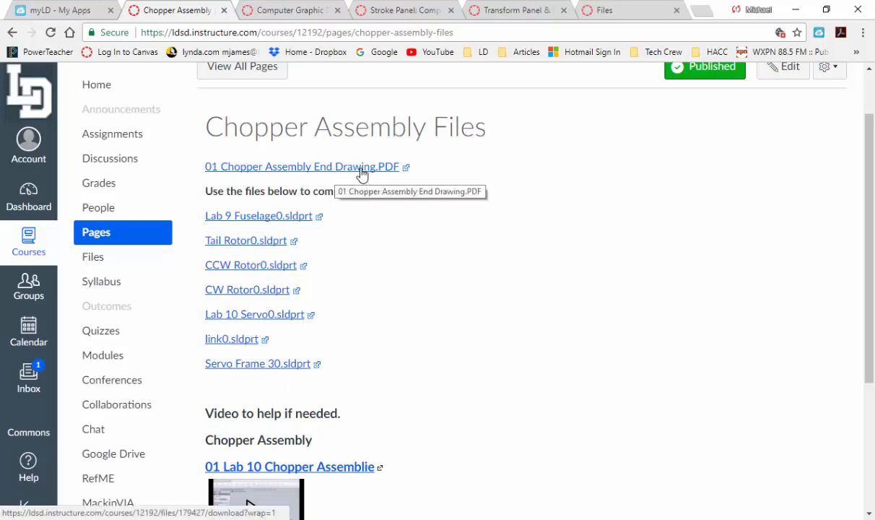
scroll(410, 272, down, 3)
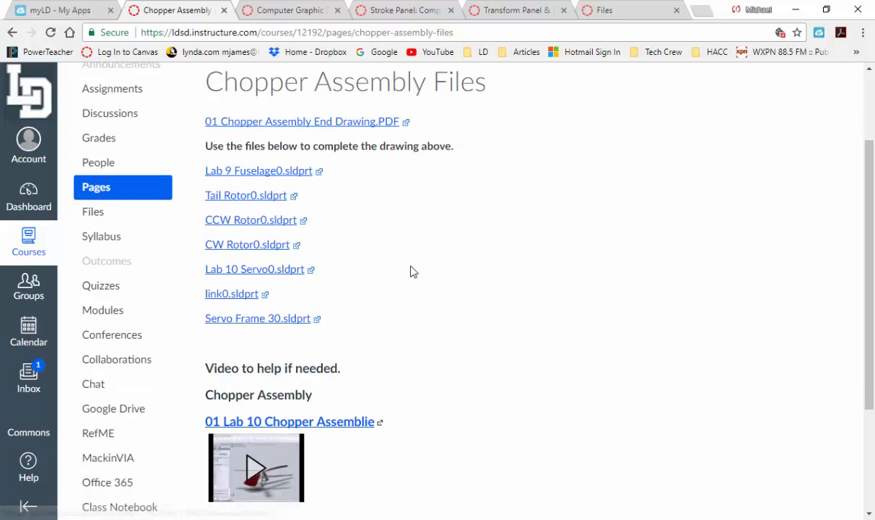
scroll(423, 300, up, 3)
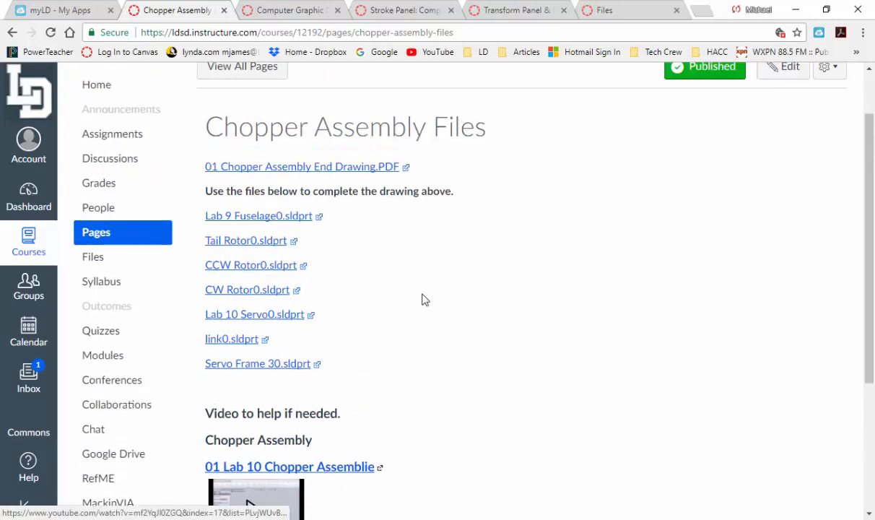
scroll(382, 394, down, 1)
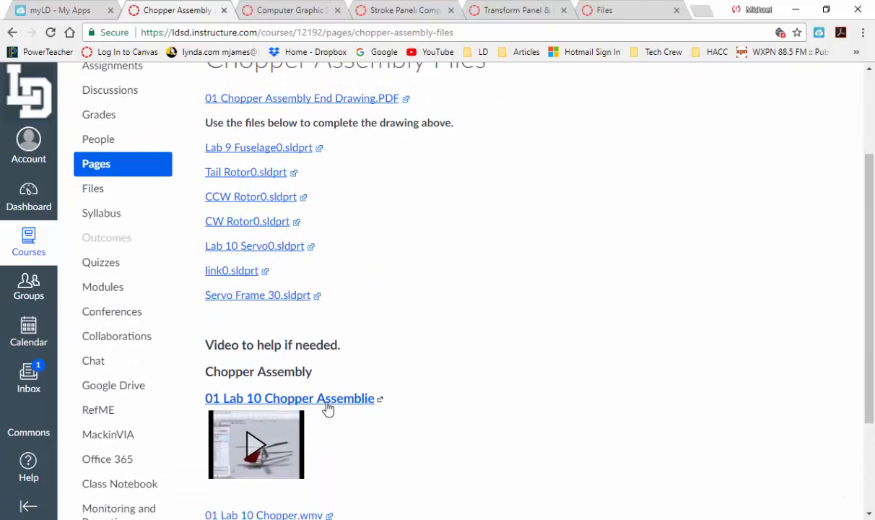
scroll(474, 365, up, 1)
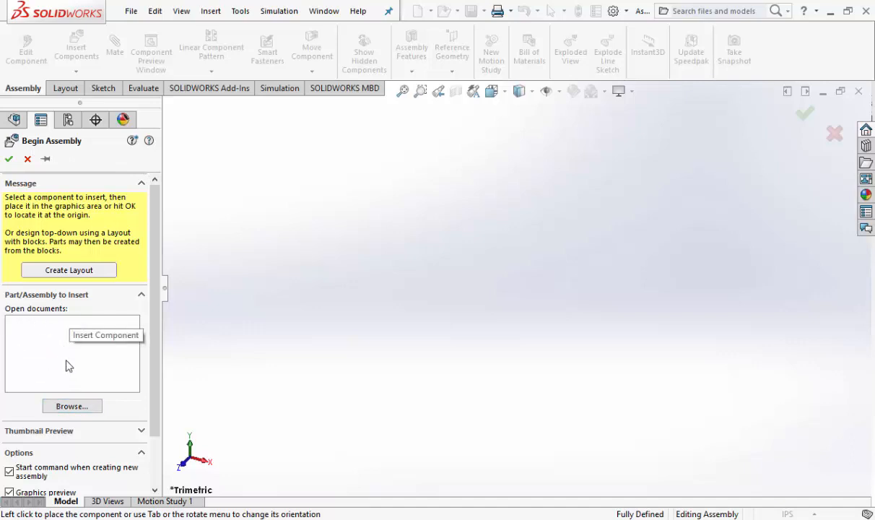
Browse to the 01 Chopper Assembly Student Files folder, show its files as large icons and select Lab 9 Fuselage0.sldprt
click(70, 407)
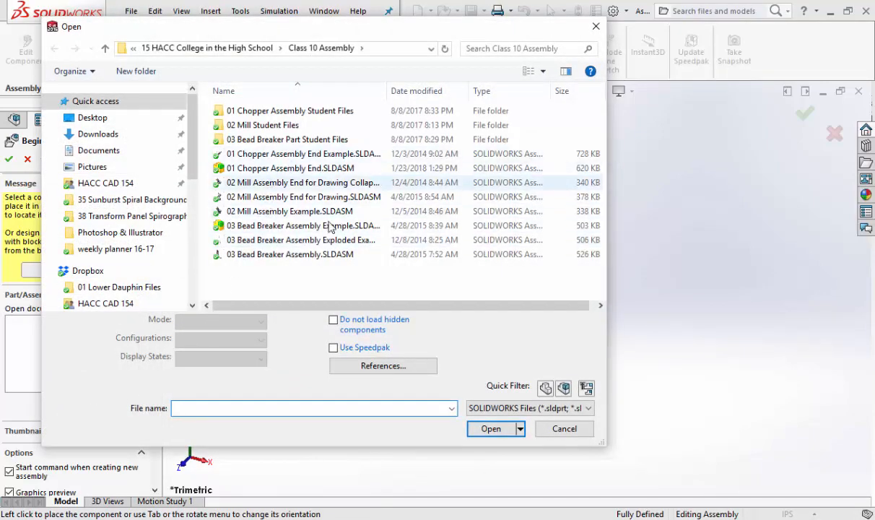
click(301, 113)
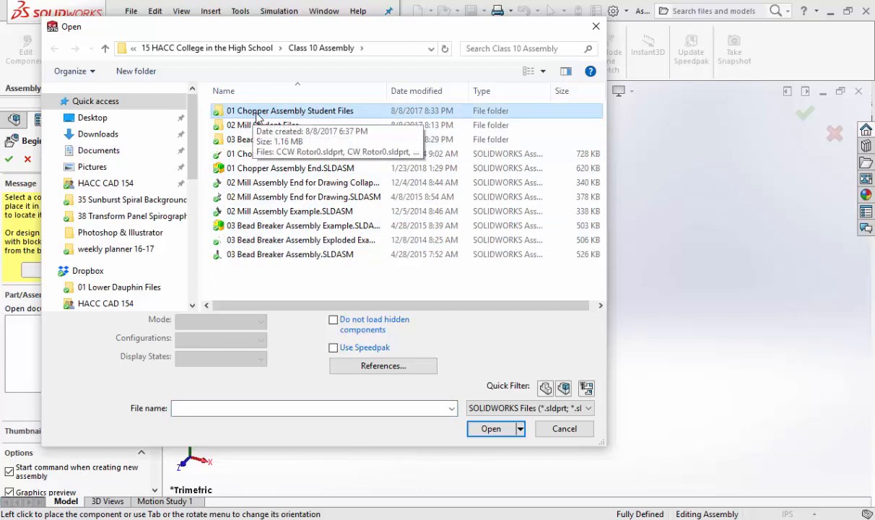
double_click(332, 115)
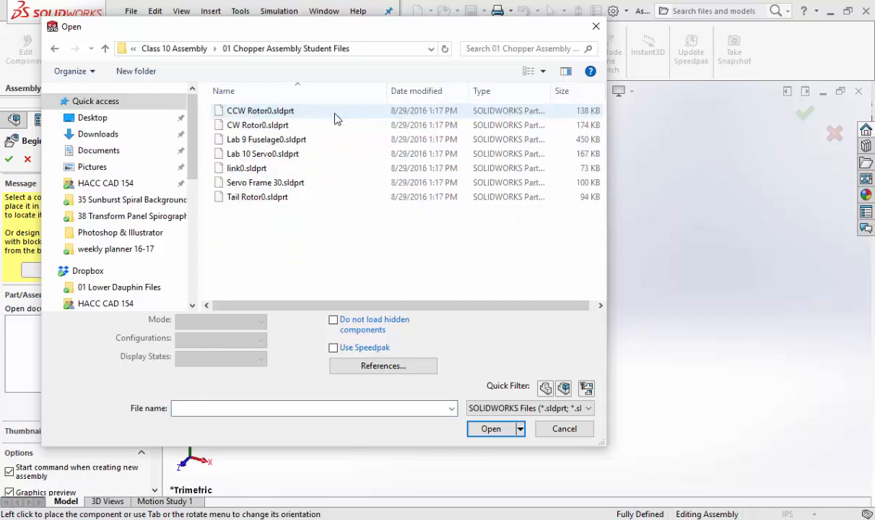
click(543, 71)
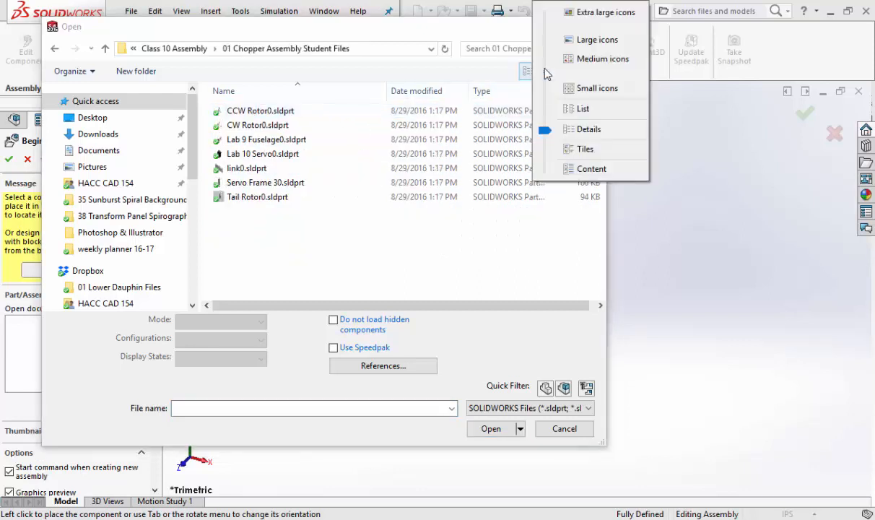
click(606, 41)
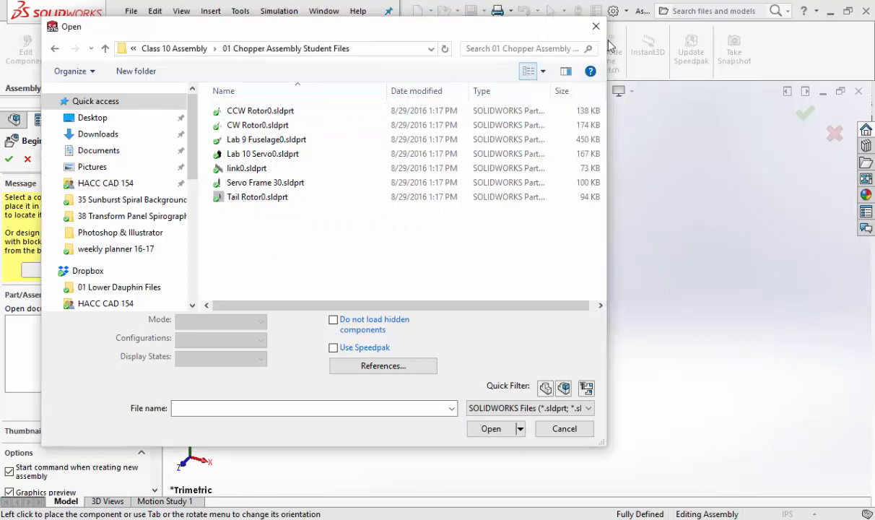
click(394, 141)
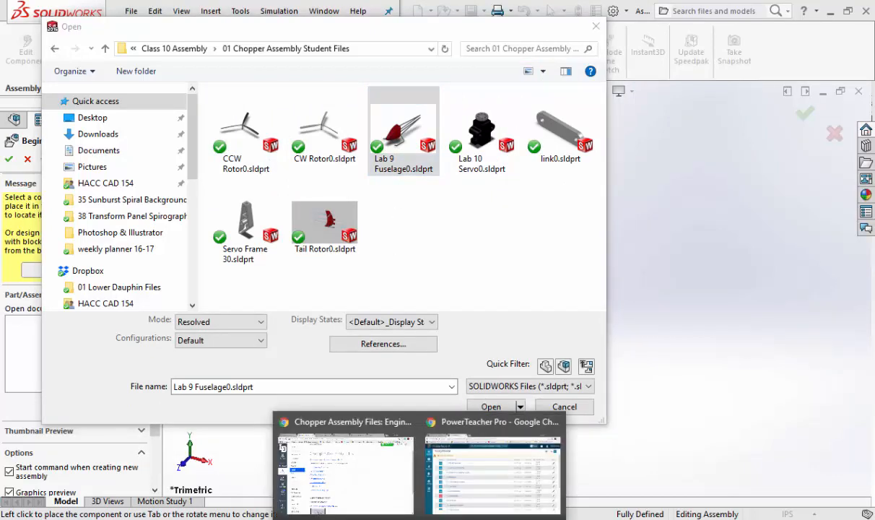
Switch to the browser, download 01 Chopper Assembly End Drawing.PDF from the course page and open it with the bookmarks hidden
click(390, 489)
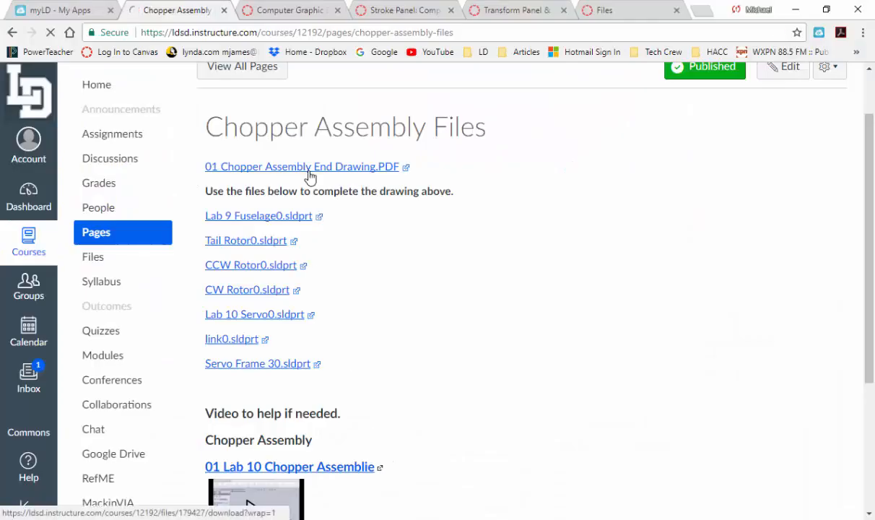
click(309, 173)
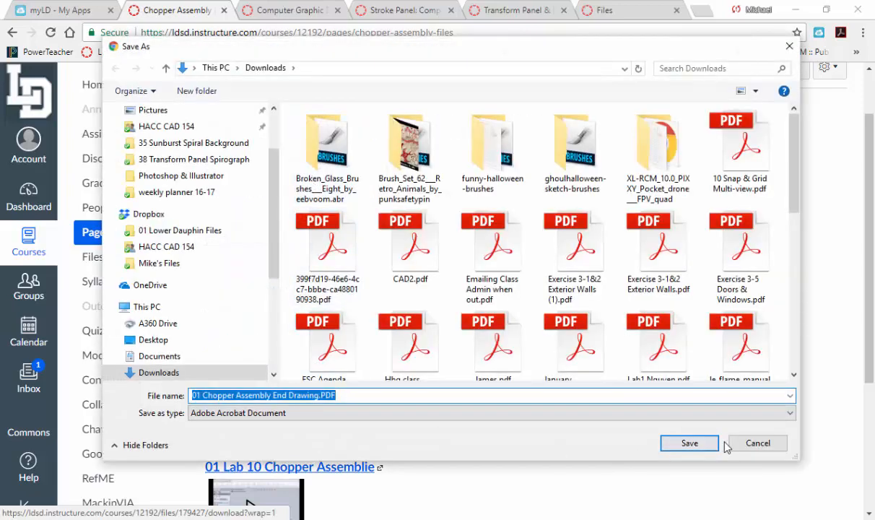
click(678, 442)
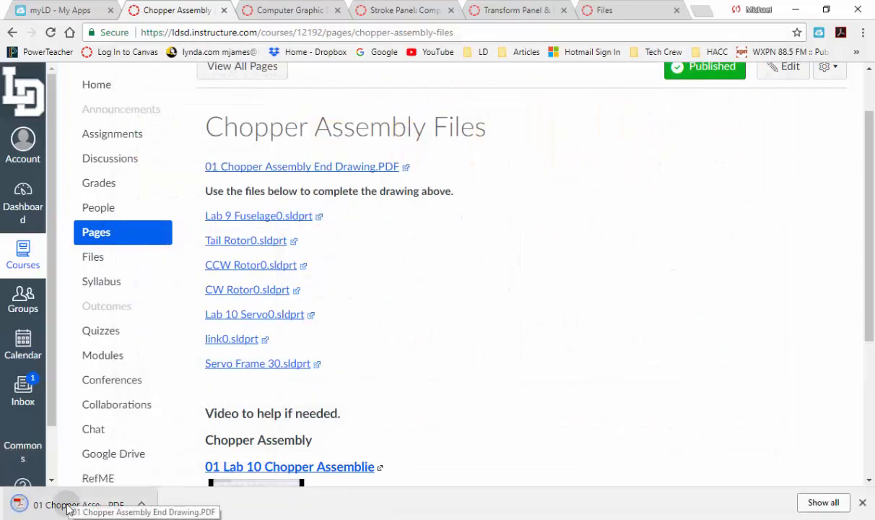
click(72, 507)
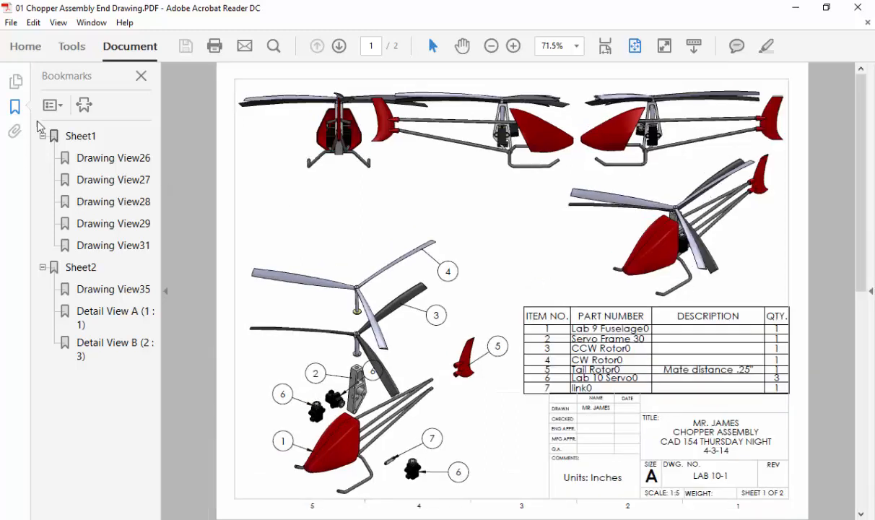
click(141, 75)
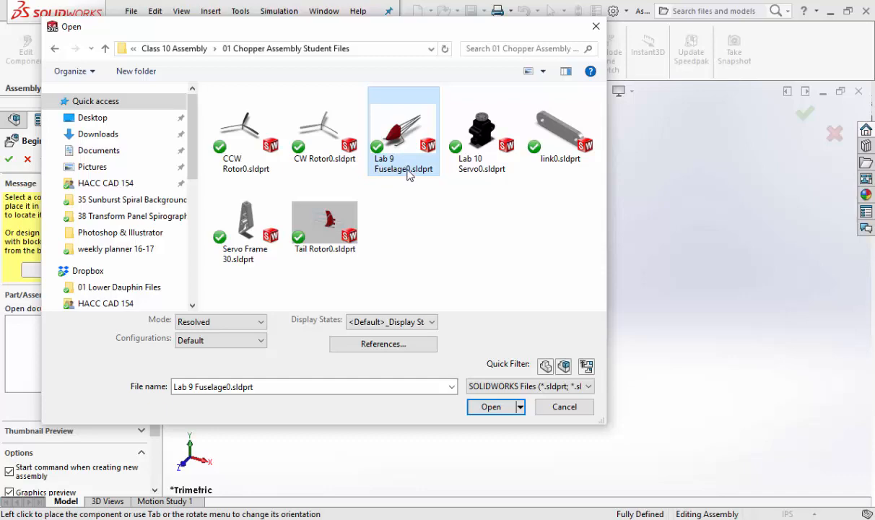
Place Lab 9 Fuselage0 as the assembly's first component and inspect its tail booms and the bracket inside the shell
double_click(404, 132)
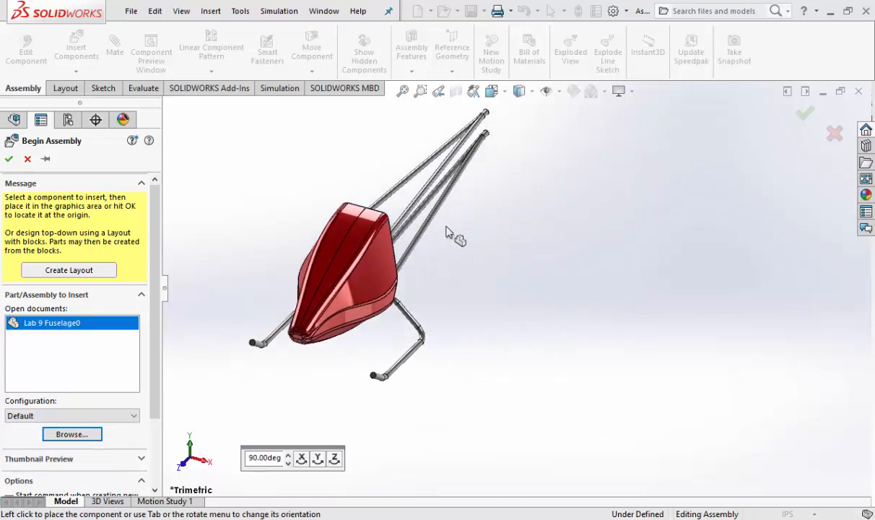
click(491, 272)
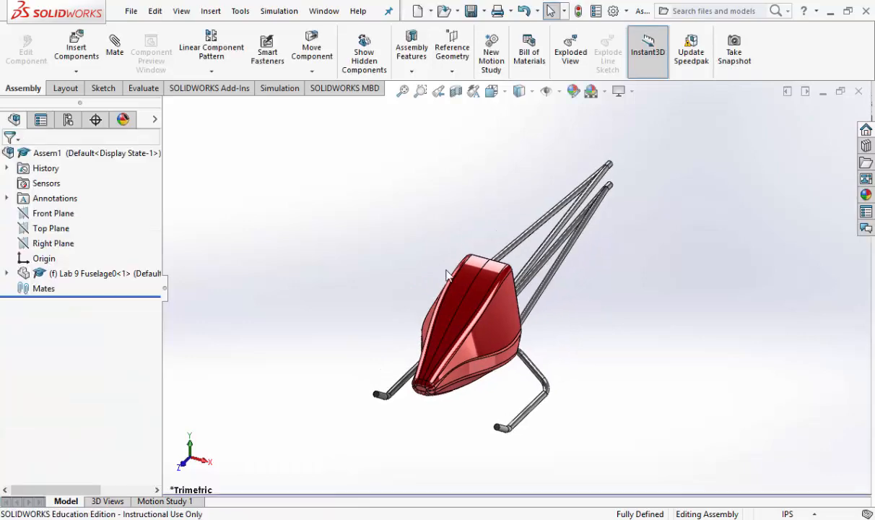
scroll(644, 317, down, 2)
middle_drag(456, 230, 288, 346)
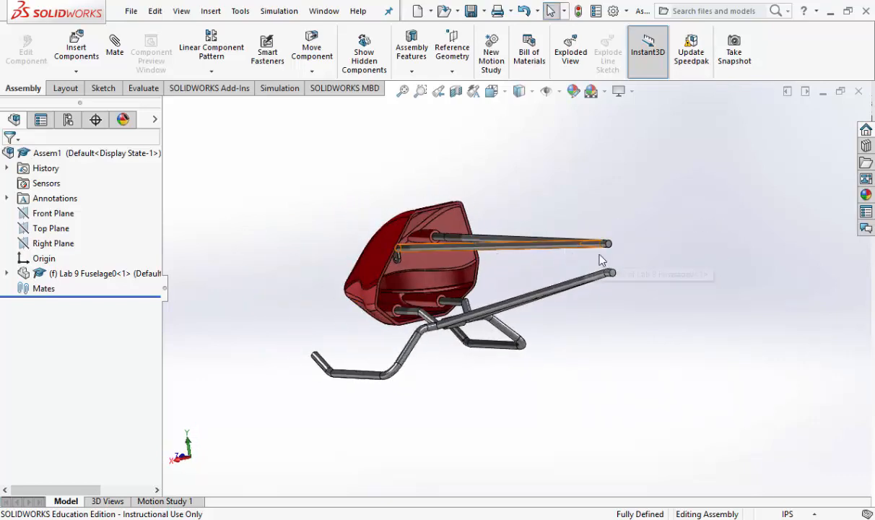
scroll(404, 260, down, 5)
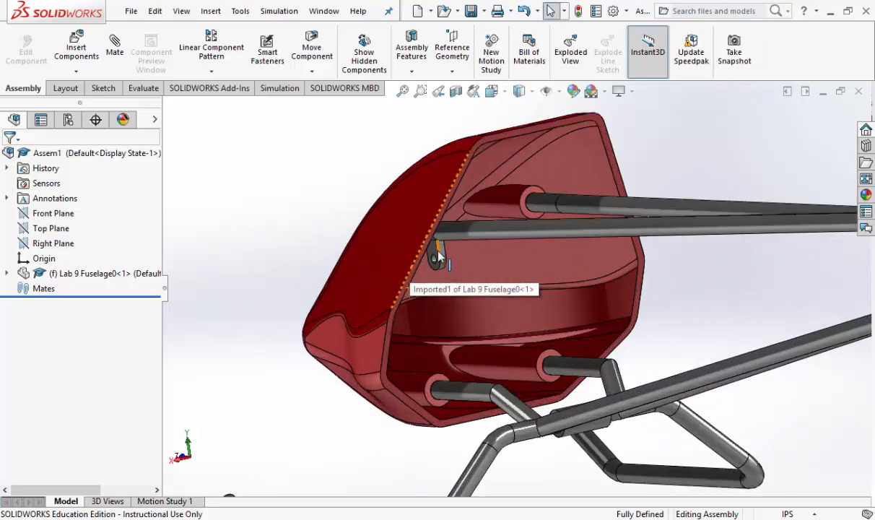
scroll(437, 261, up, 5)
middle_drag(495, 330, 455, 287)
Select the fuselage component and try to move it while it is fixed
click(75, 274)
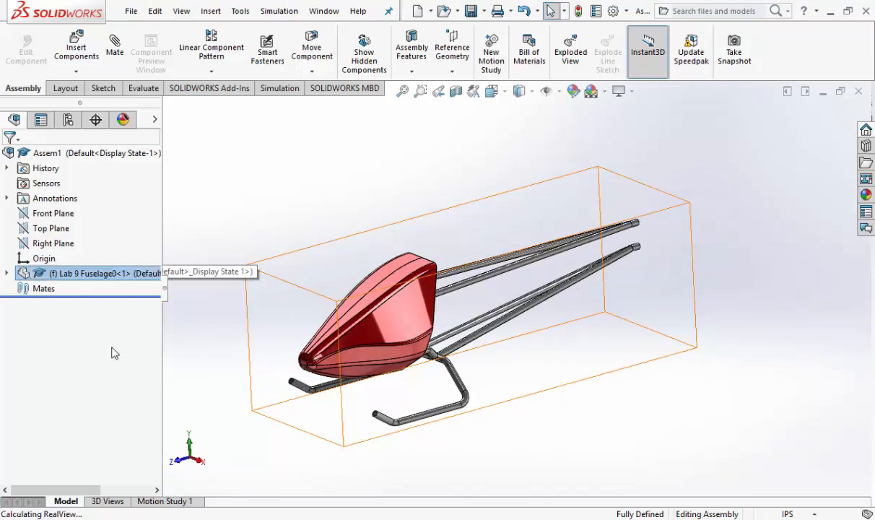
drag(133, 293, 113, 272)
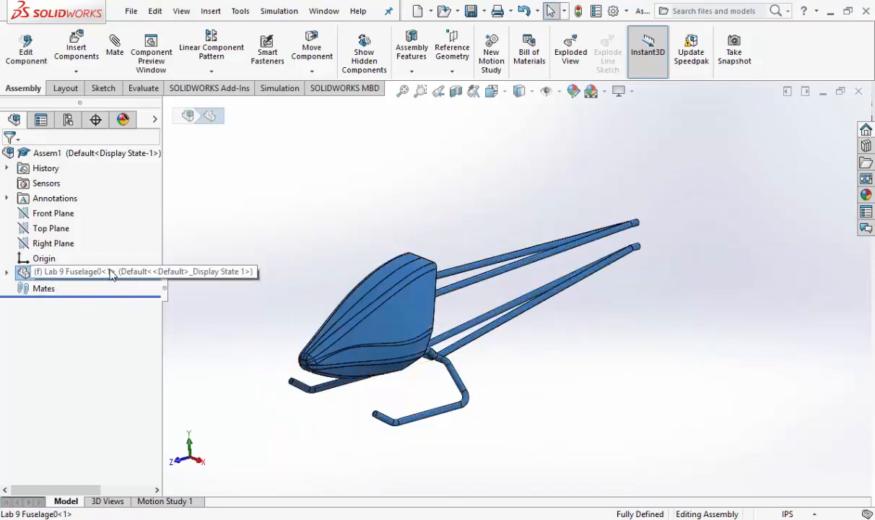
right_click(112, 273)
click(434, 305)
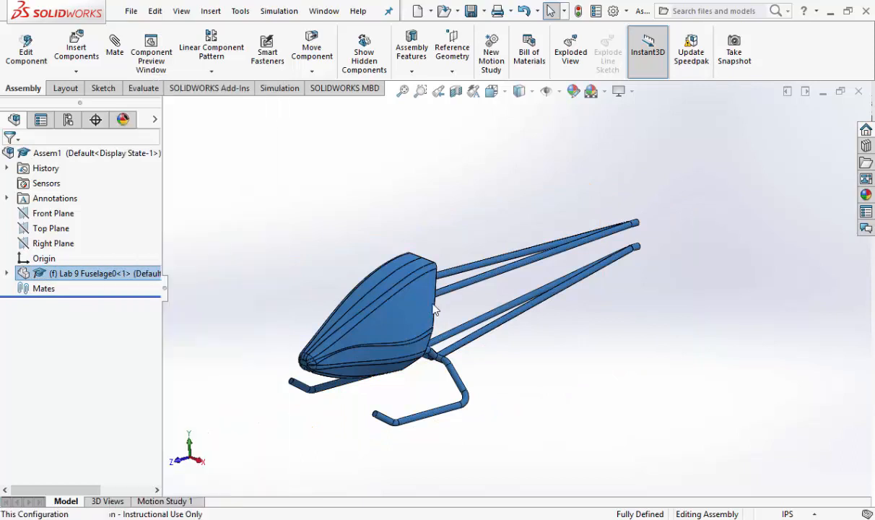
drag(425, 303, 598, 261)
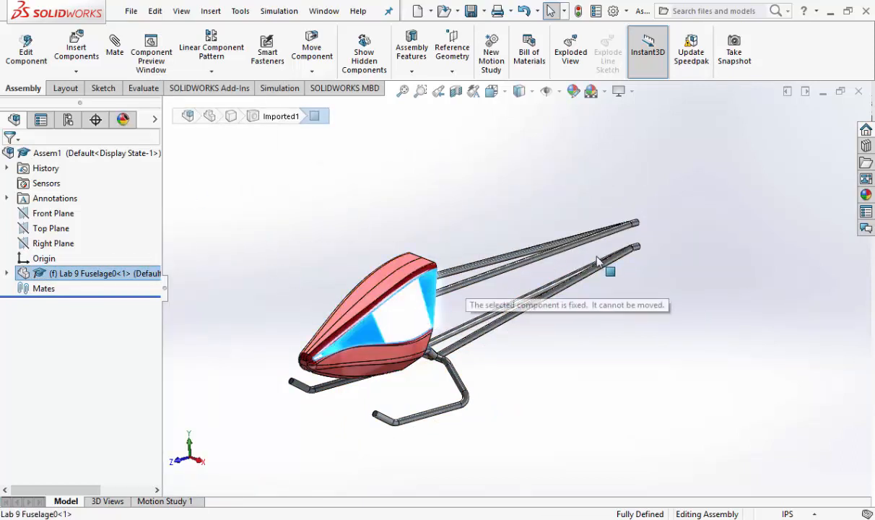
Set the fuselage component to float and move it slightly in the assembly
right_click(103, 277)
click(131, 271)
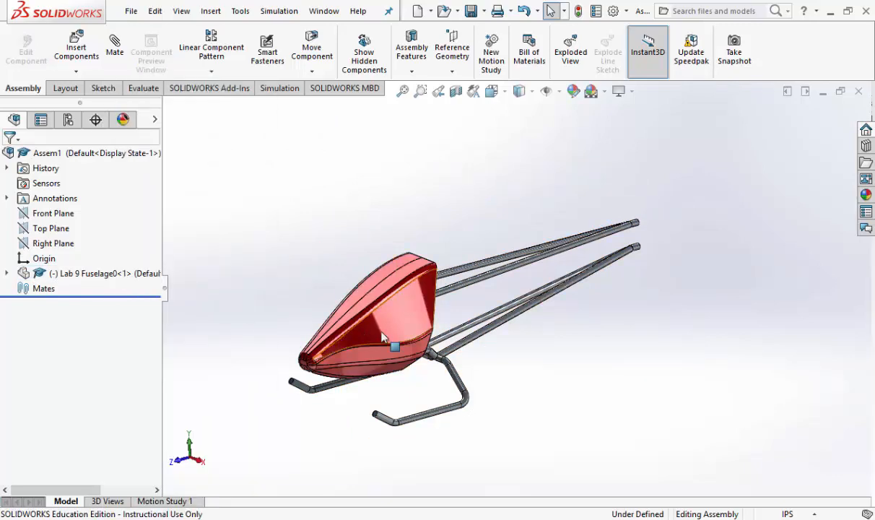
mouse_move(556, 316)
mouse_down()
mouse_move(557, 352)
mouse_move(397, 289)
mouse_move(426, 335)
mouse_move(414, 316)
mouse_move(419, 328)
mouse_up()
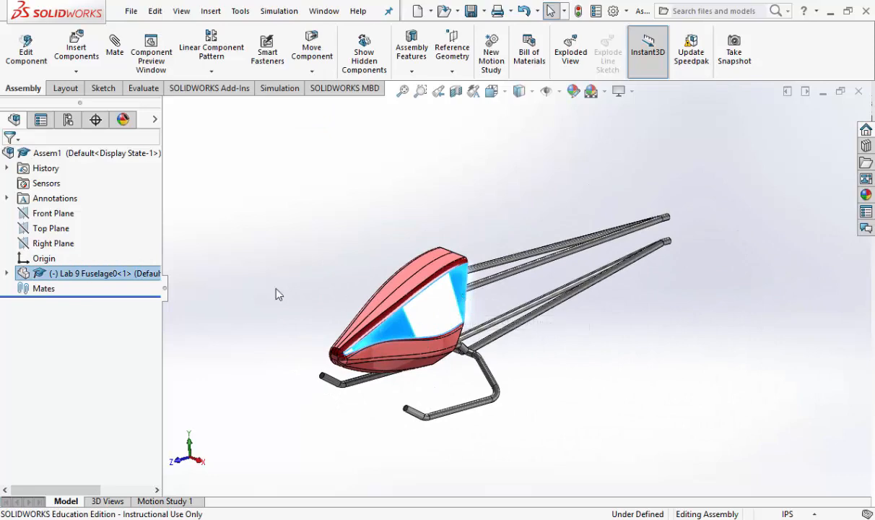
Fix the fuselage component in its current position
right_click(106, 275)
click(135, 275)
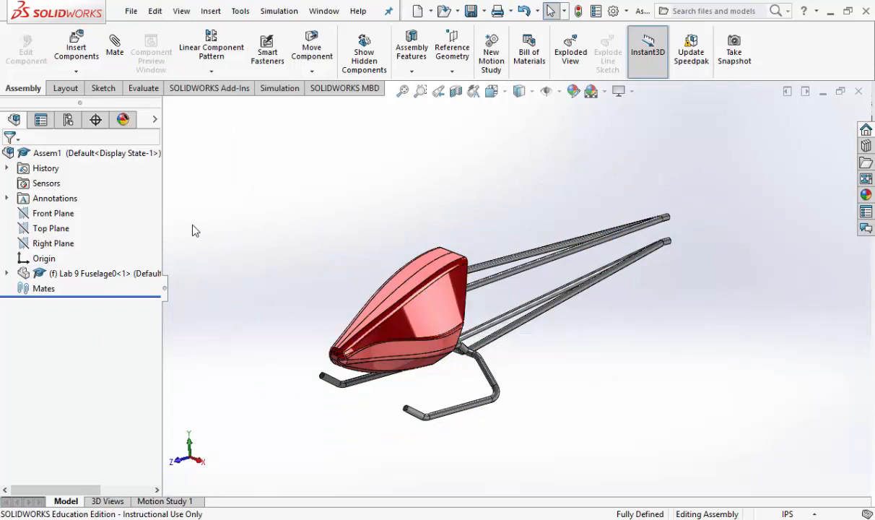
Insert the Servo Frame 30 part named in the end drawing's parts list and place it beside the fuselage near the landing gear
click(78, 54)
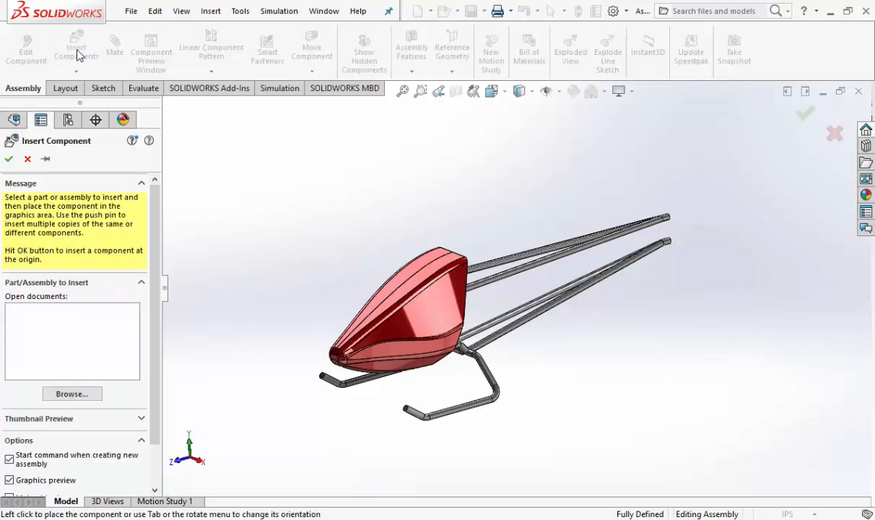
click(73, 395)
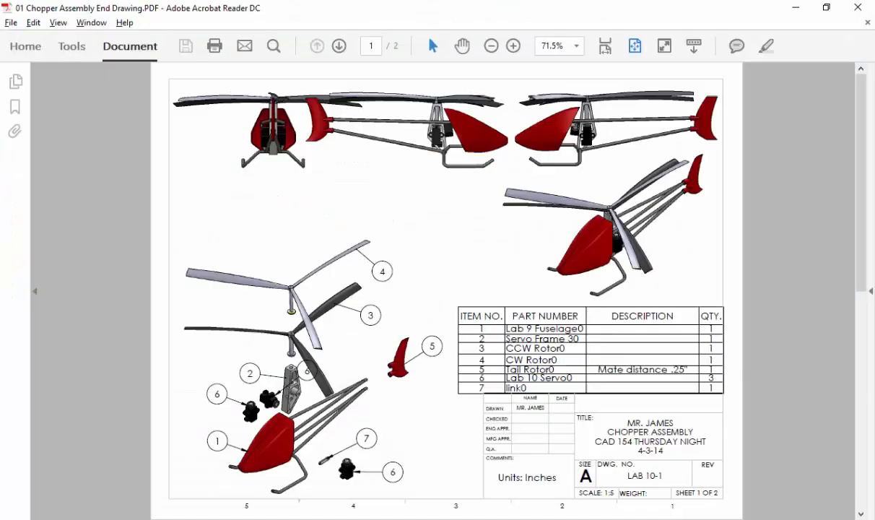
drag(506, 339, 568, 339)
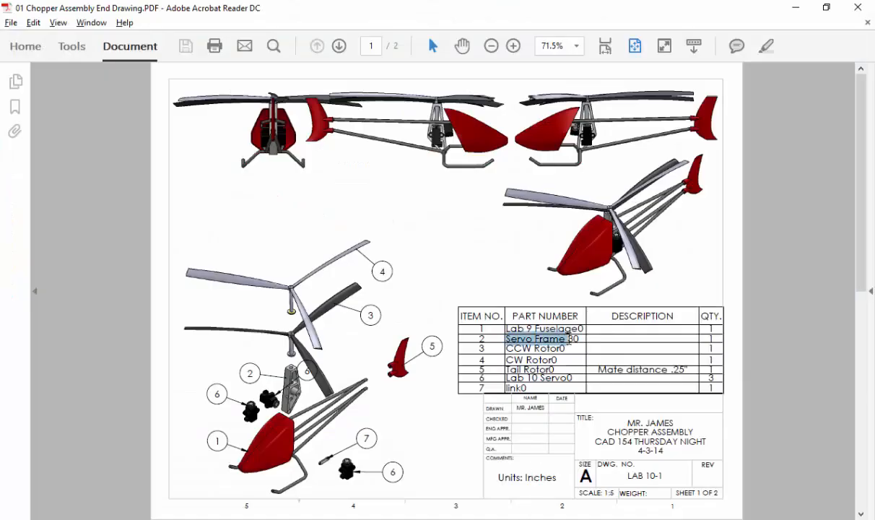
key(alt+Tab)
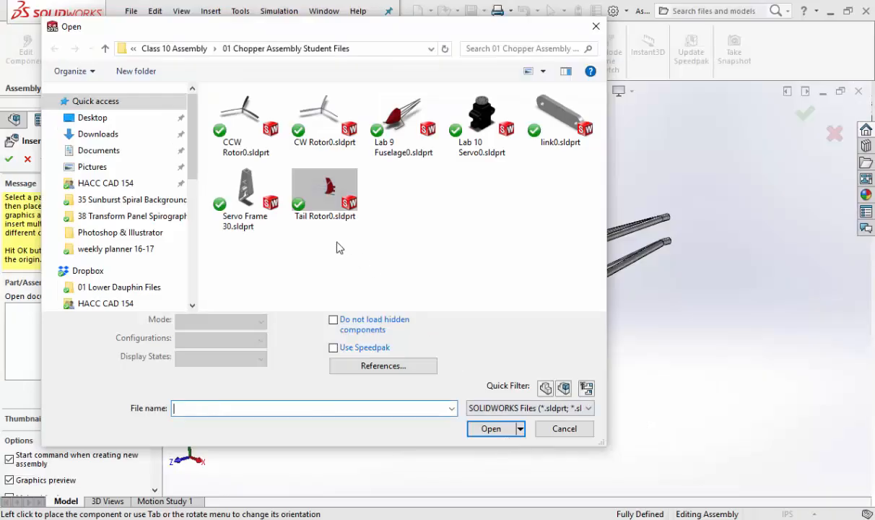
click(244, 210)
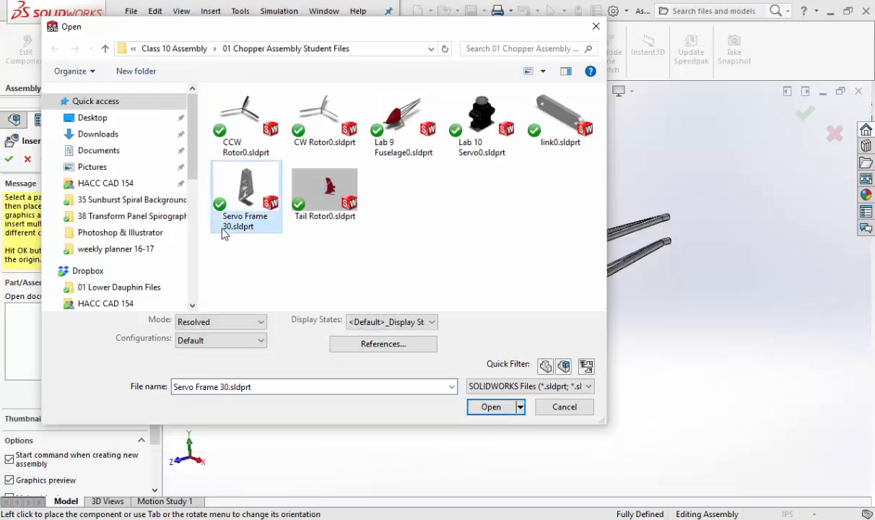
double_click(244, 192)
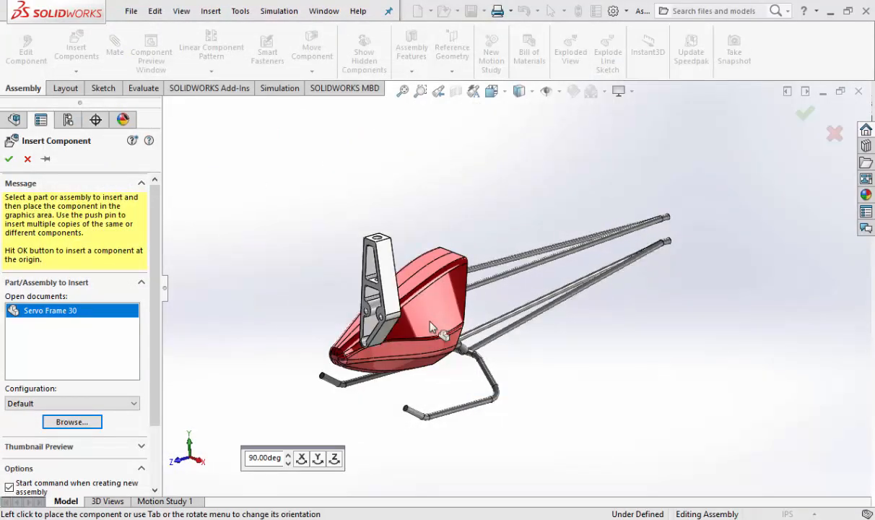
click(509, 329)
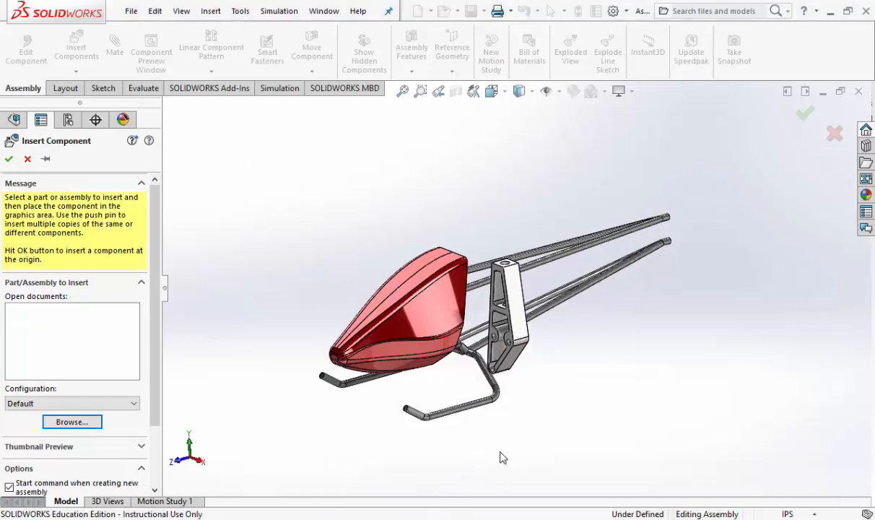
Add a concentric mate between the servo frame's lower hole face and the cylindrical sleeve of the fuselage's landing gear crossbar
scroll(551, 364, down, 2)
middle_drag(550, 363, 513, 406)
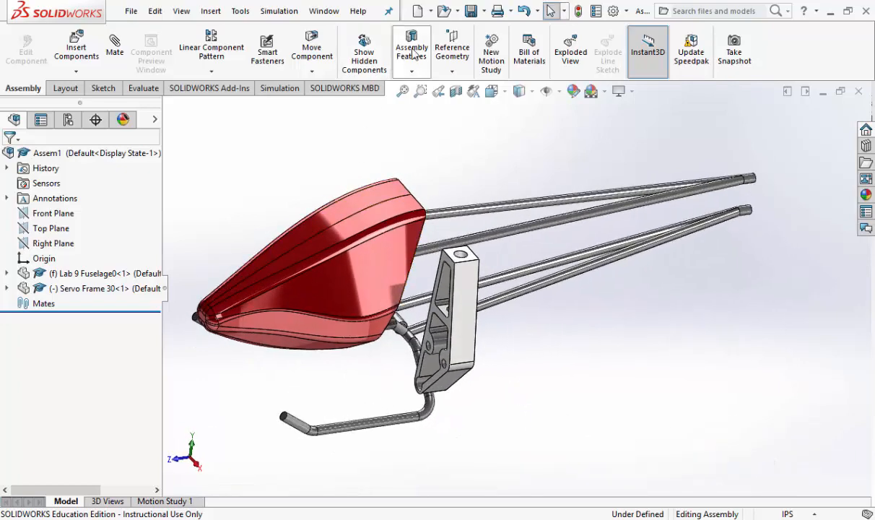
click(115, 51)
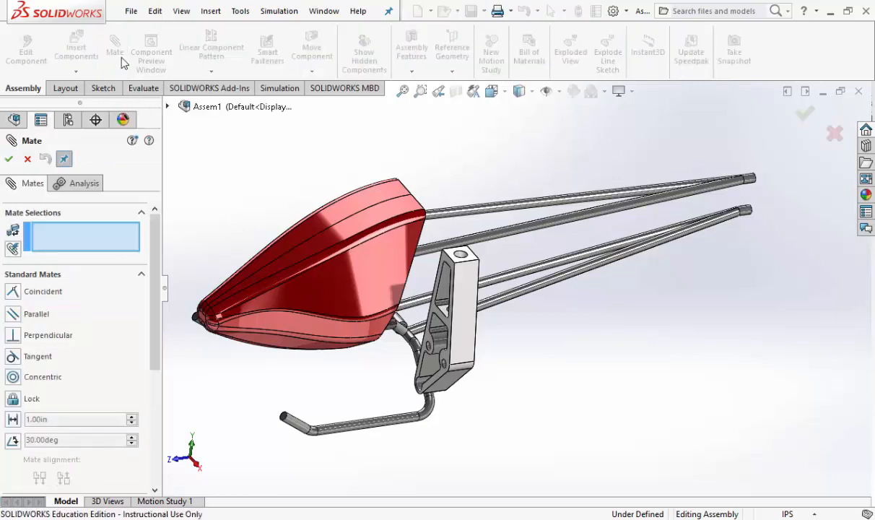
scroll(433, 379, down, 5)
middle_drag(402, 404, 393, 429)
click(396, 379)
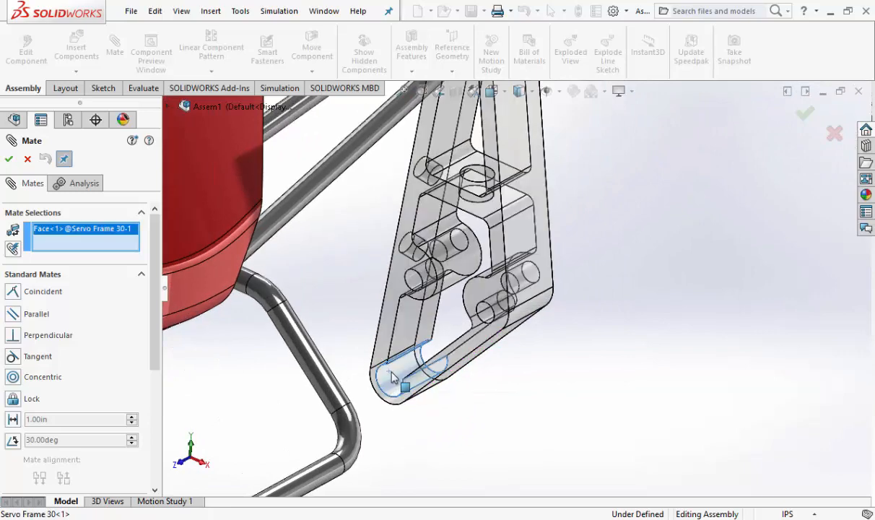
scroll(396, 379, down, 3)
scroll(416, 359, up, 4)
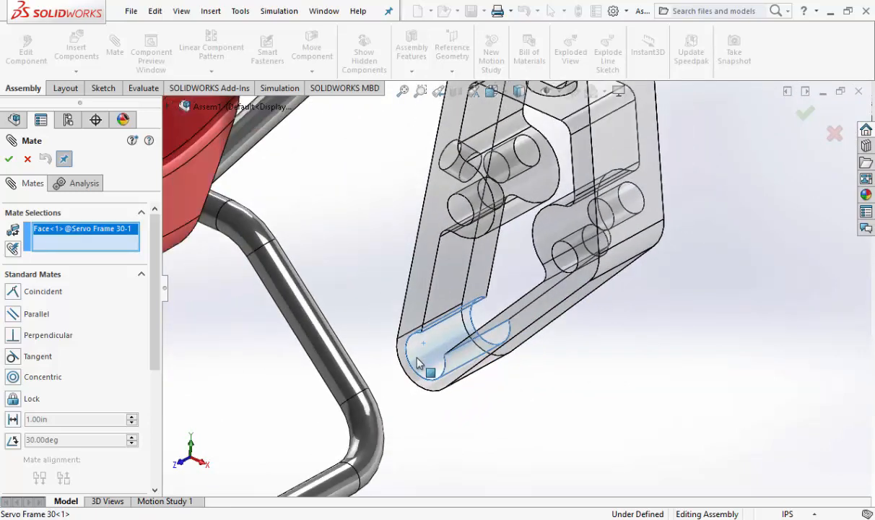
middle_drag(419, 296, 365, 180)
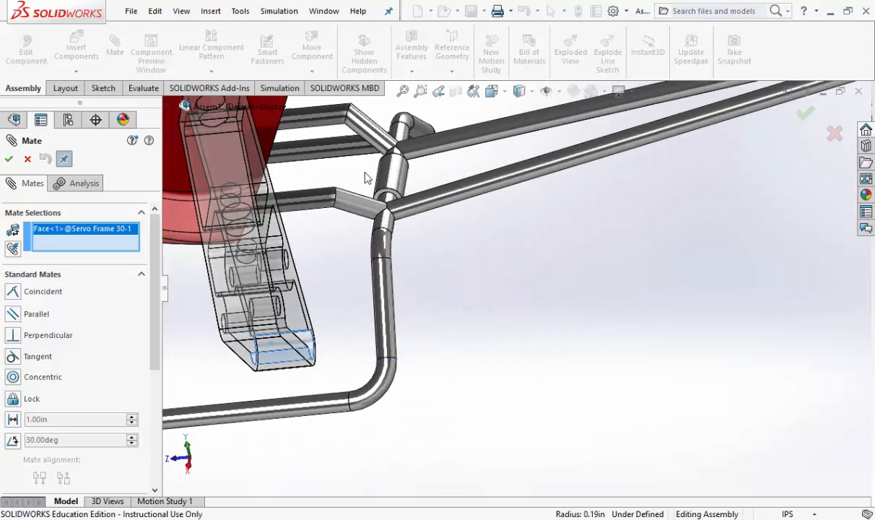
click(390, 176)
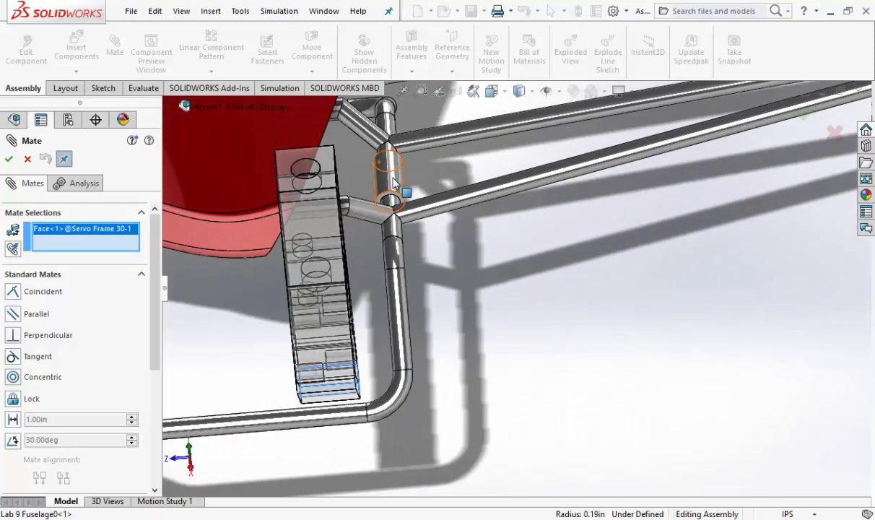
click(396, 179)
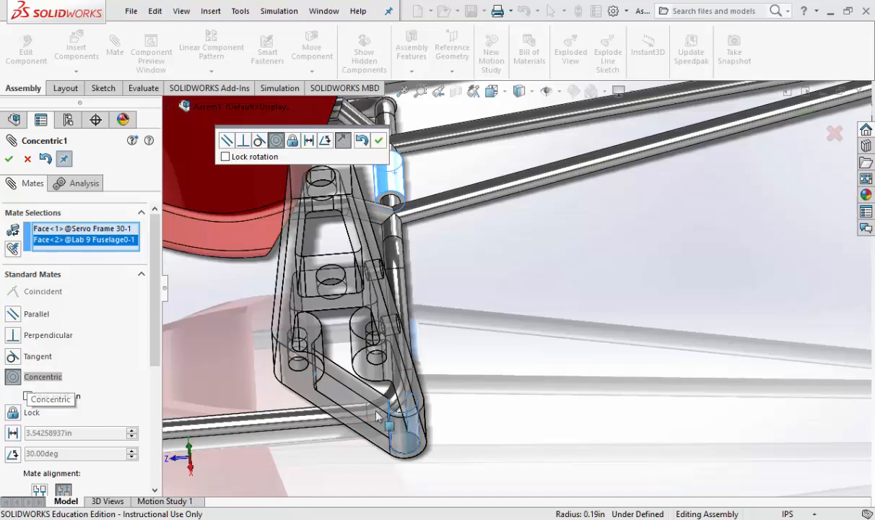
Switch to the end drawing PDF and examine the servo frame's orientation in the enlarged exploded view
middle_drag(368, 361, 428, 336)
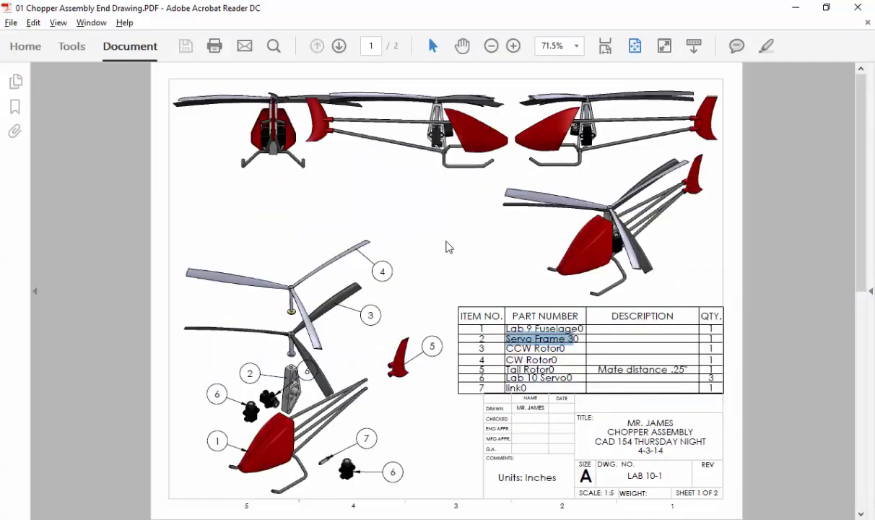
click(513, 46)
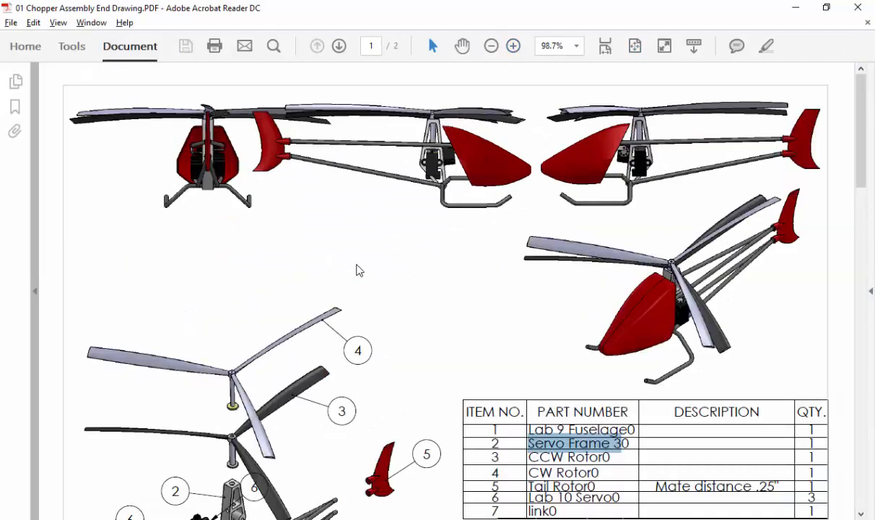
scroll(357, 269, down, 1)
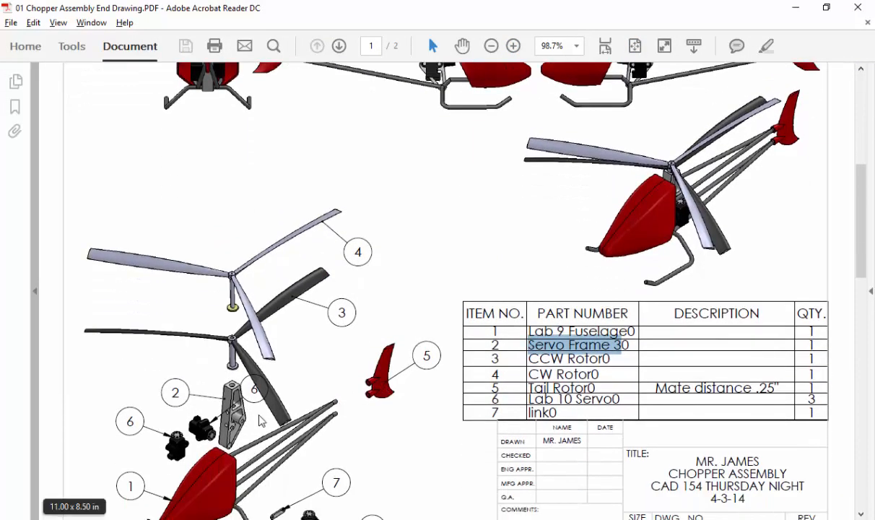
key(alt+Tab)
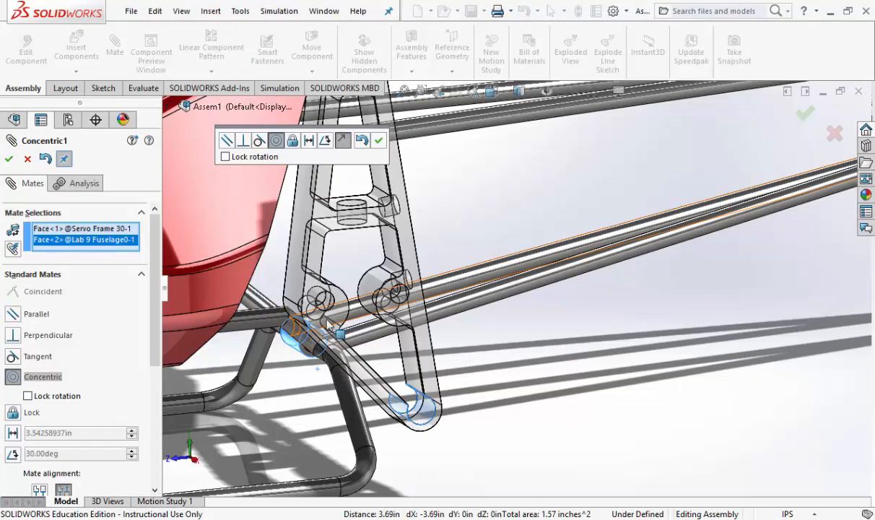
Compare both alignments of the concentric mate in the assembly, keep the aligned one, and accept the mate
scroll(152, 310, down, 3)
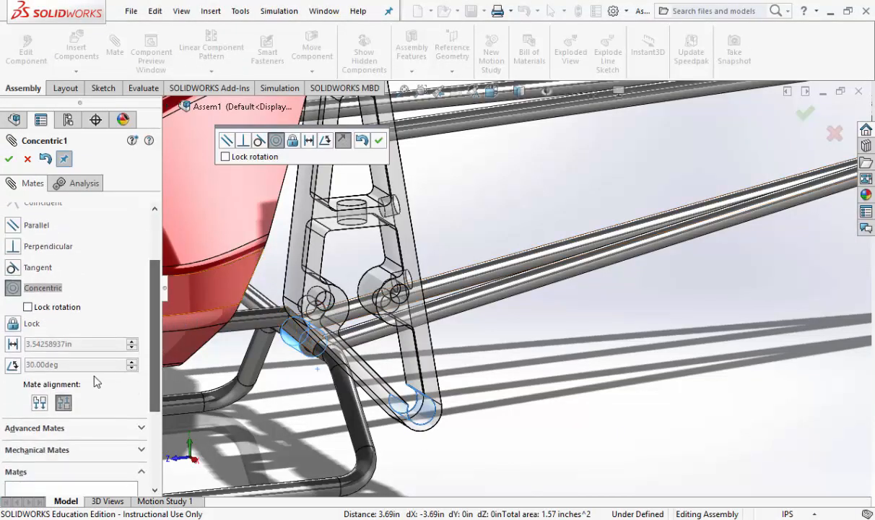
click(40, 404)
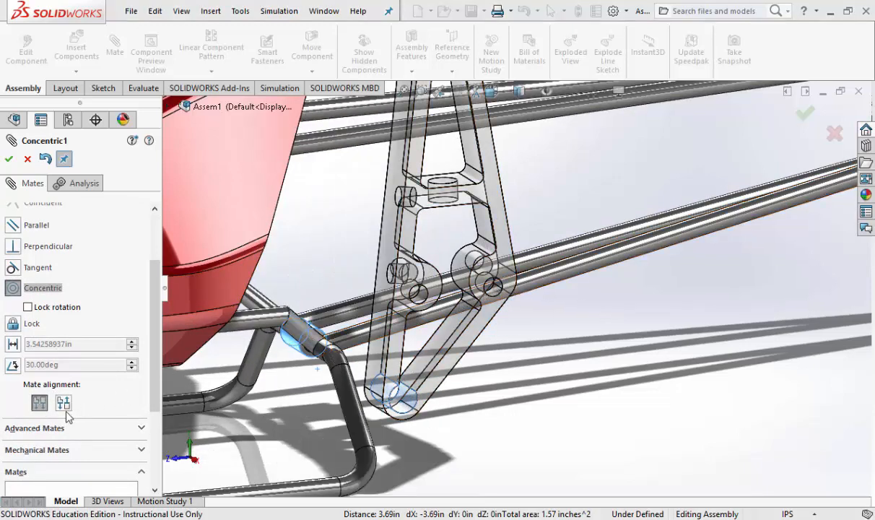
click(39, 402)
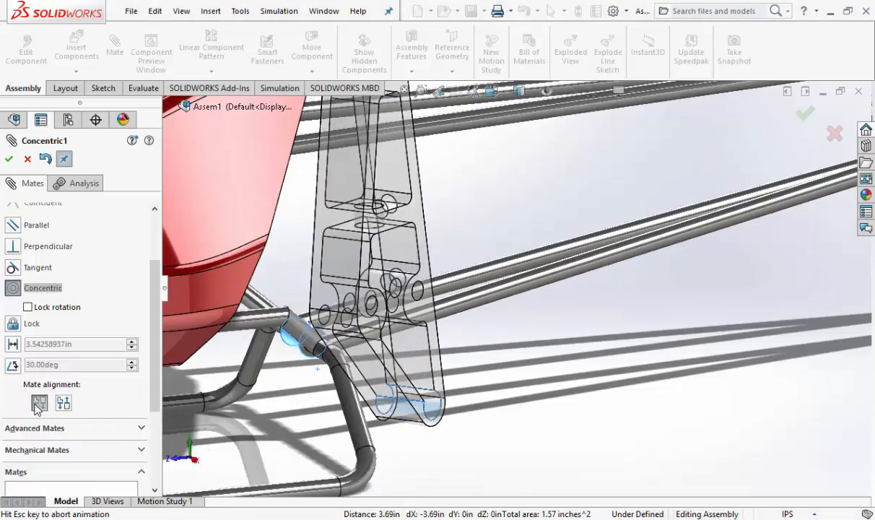
click(63, 404)
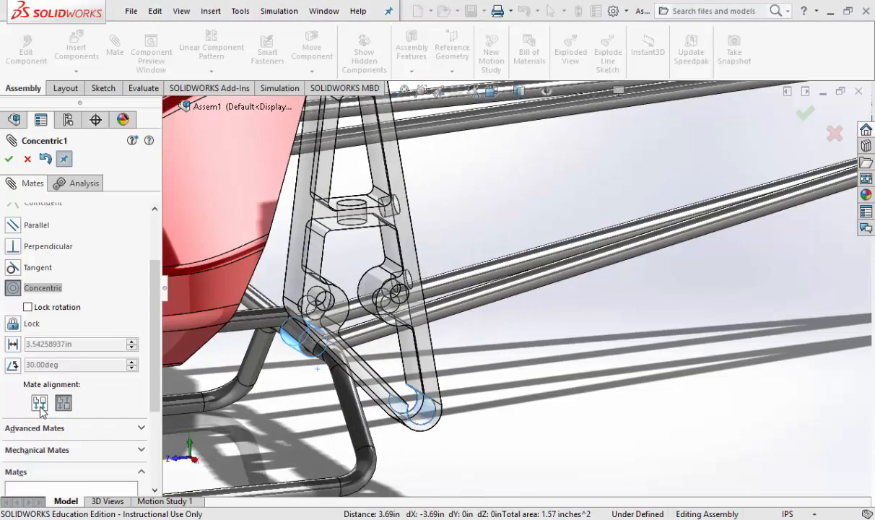
click(40, 403)
middle_drag(433, 346, 493, 238)
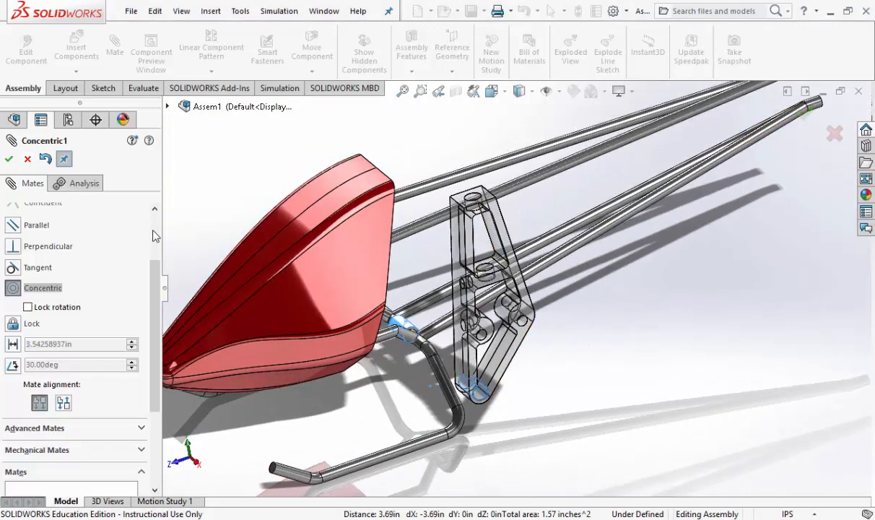
scroll(154, 236, up, 3)
click(52, 228)
shift+click(52, 245)
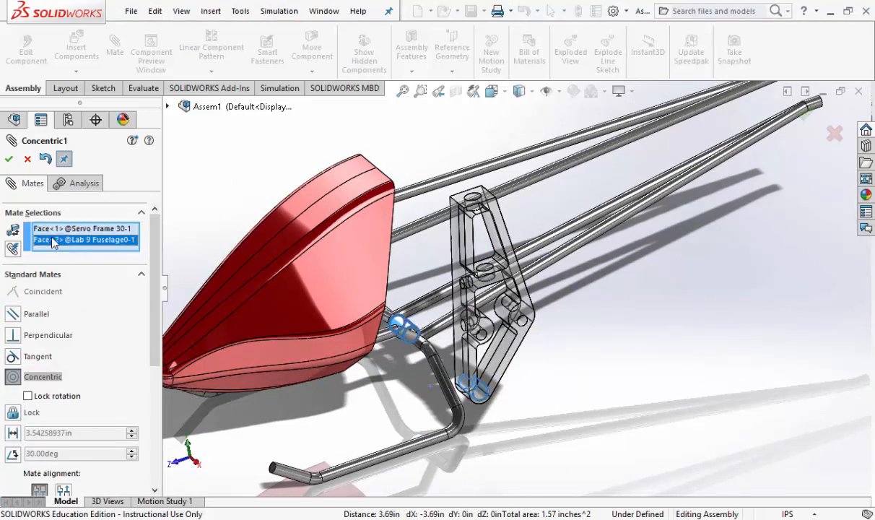
click(9, 160)
Mate the servo frame's flat side face coincident with the end face of the fuselage's crossbar sleeve and finish mating
scroll(455, 386, down, 5)
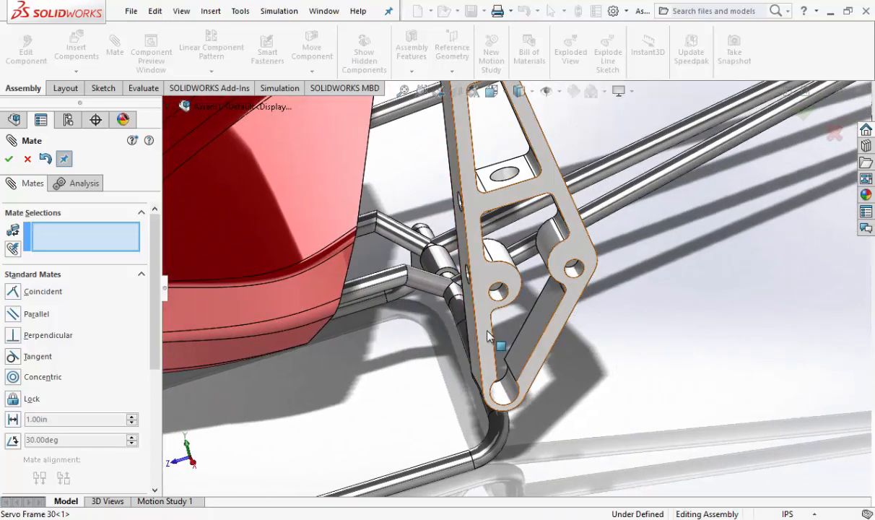
click(488, 336)
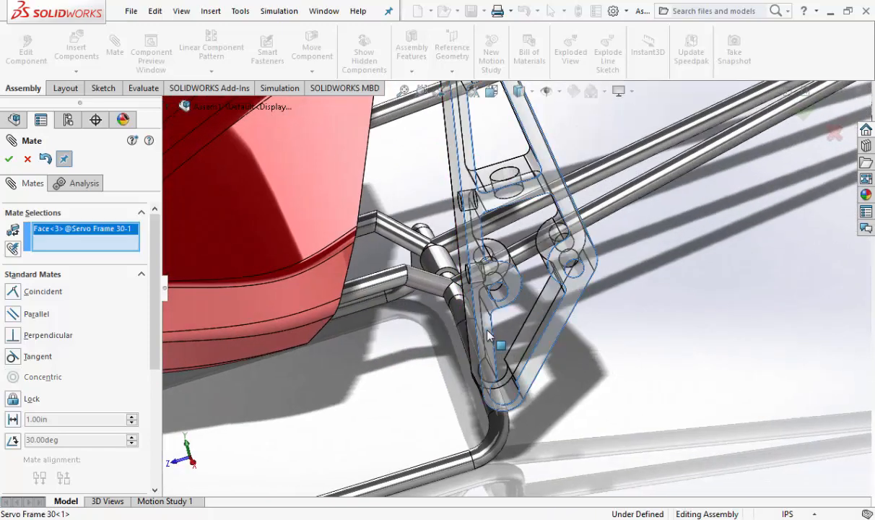
middle_drag(498, 345, 524, 317)
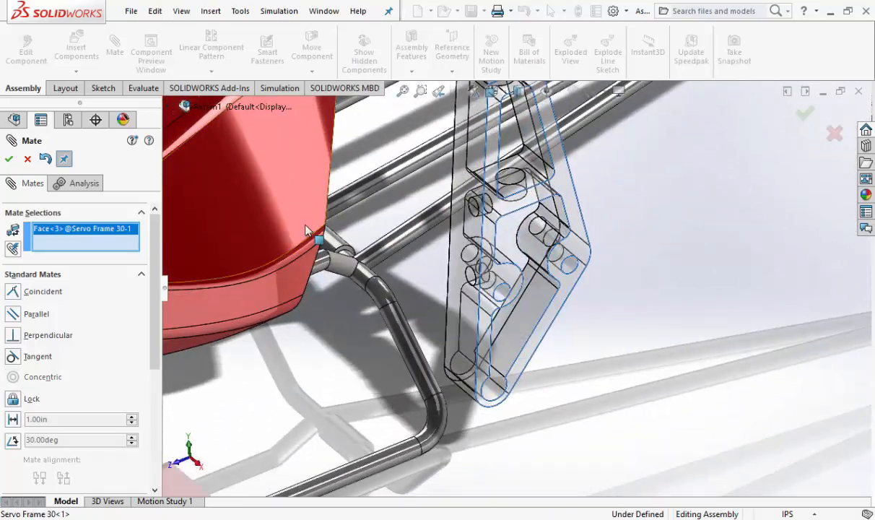
scroll(523, 318, down, 5)
click(526, 319)
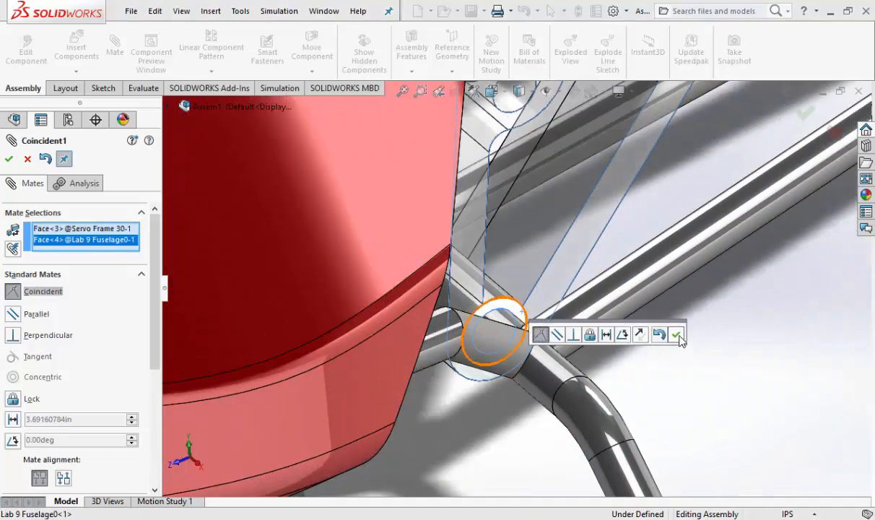
click(676, 334)
scroll(556, 305, up, 3)
scroll(538, 307, up, 4)
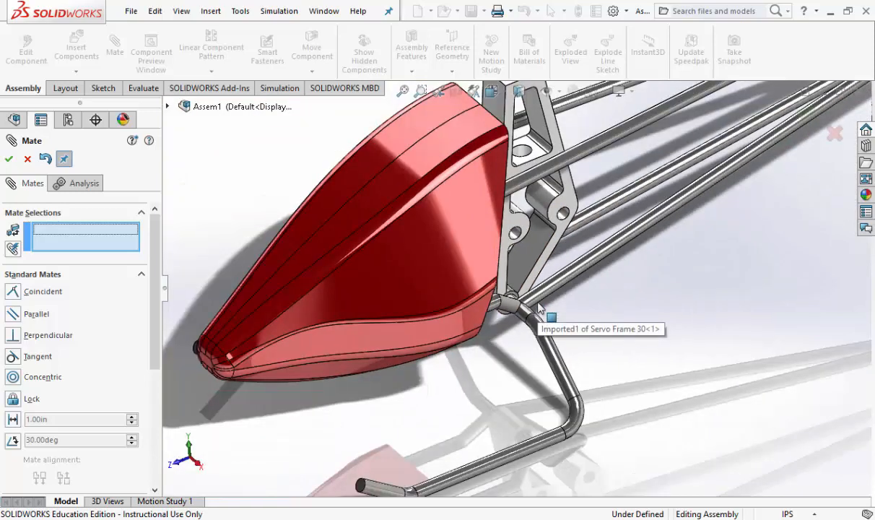
scroll(539, 308, up, 3)
middle_drag(532, 309, 508, 286)
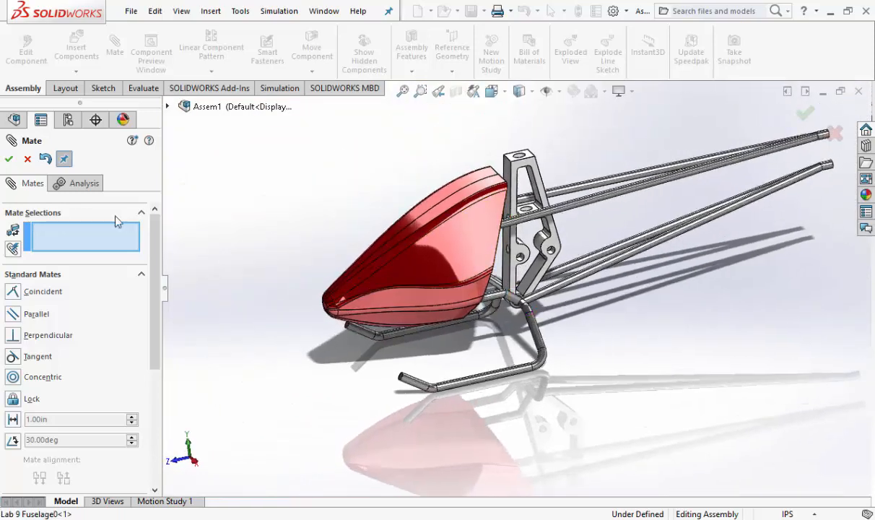
click(9, 160)
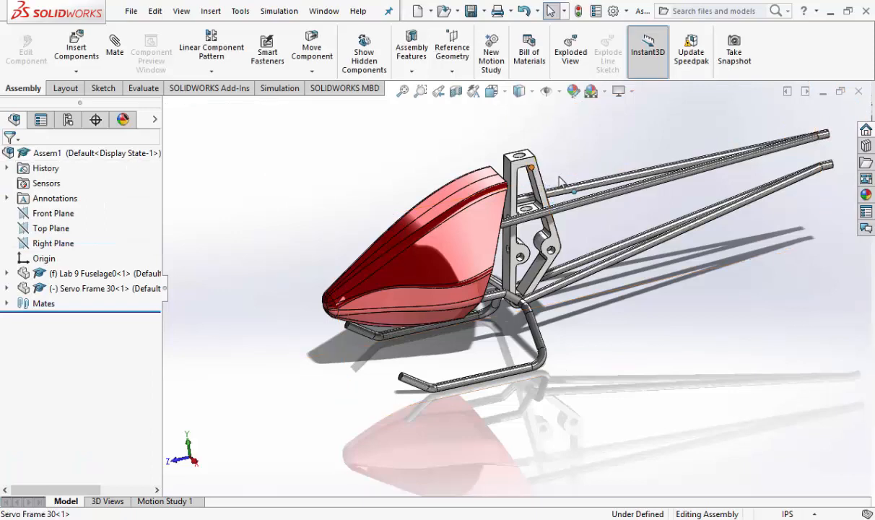
Swing the servo frame slightly about the crossbar to test its remaining freedom and expand the assembly's list of mates
drag(559, 180, 582, 208)
scroll(578, 190, down, 2)
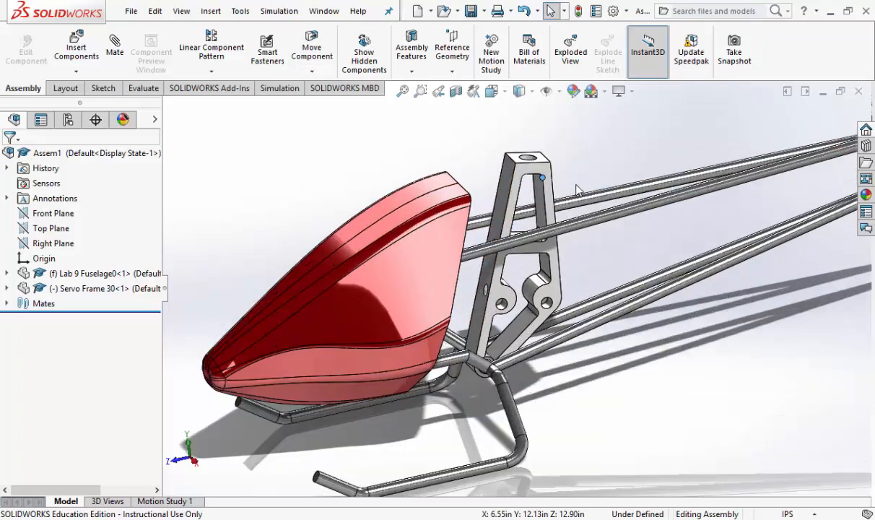
middle_drag(590, 276, 575, 256)
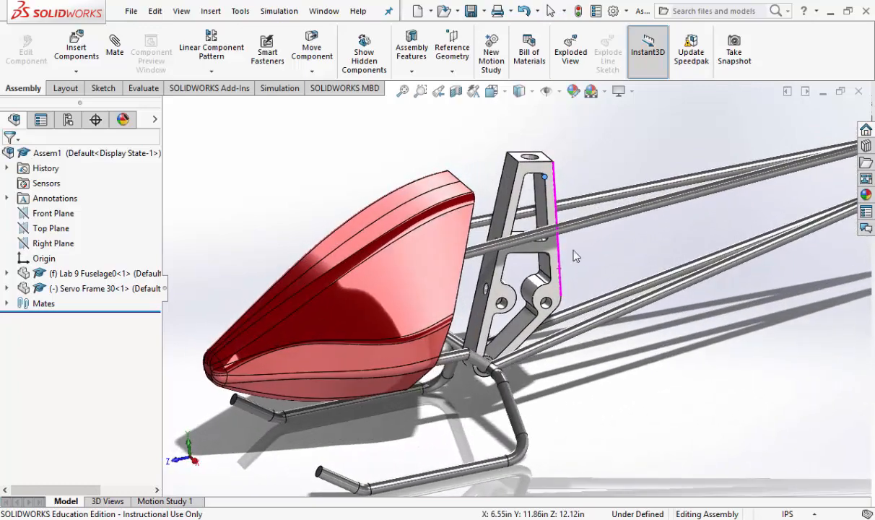
click(530, 173)
drag(530, 173, 528, 148)
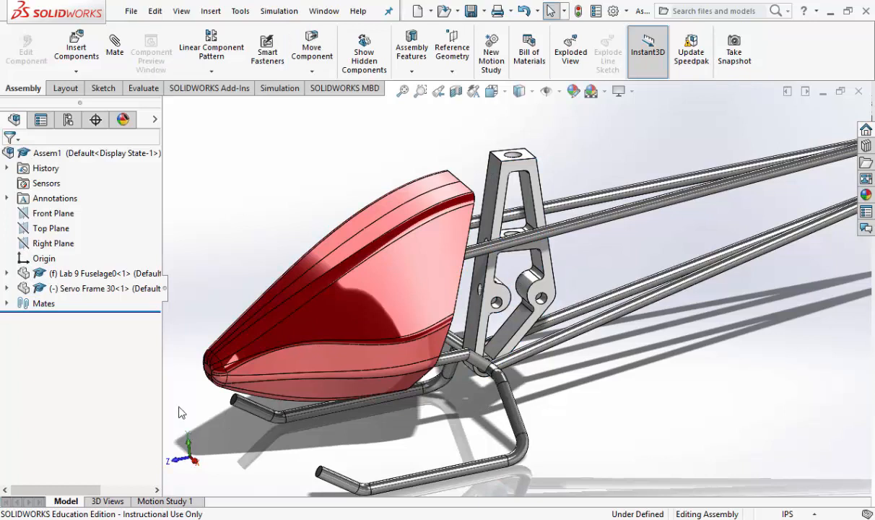
click(7, 303)
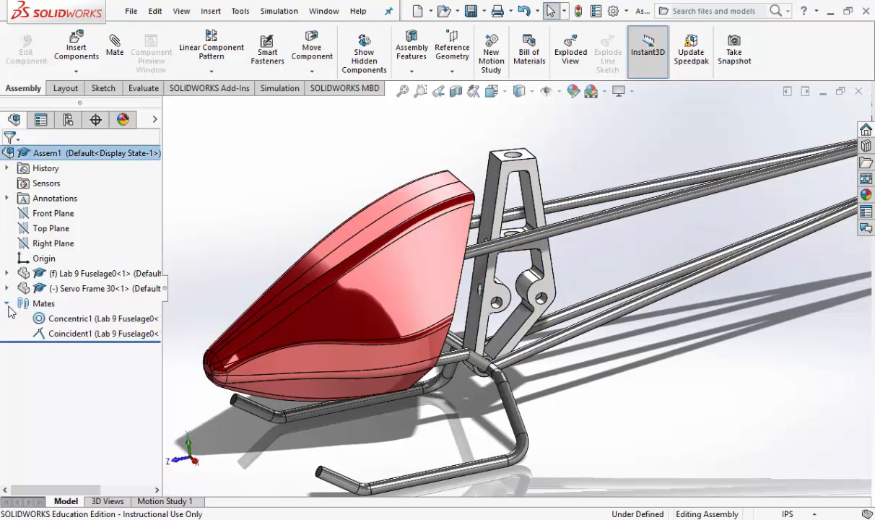
Inspect the concentric and coincident mates in the assembly, open the concentric mate's definition to review its faces, and close it
click(62, 318)
click(63, 335)
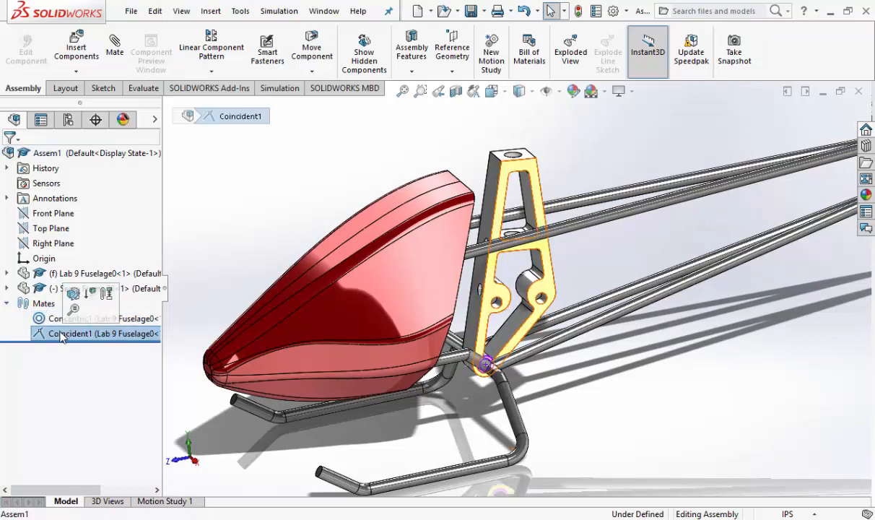
click(58, 323)
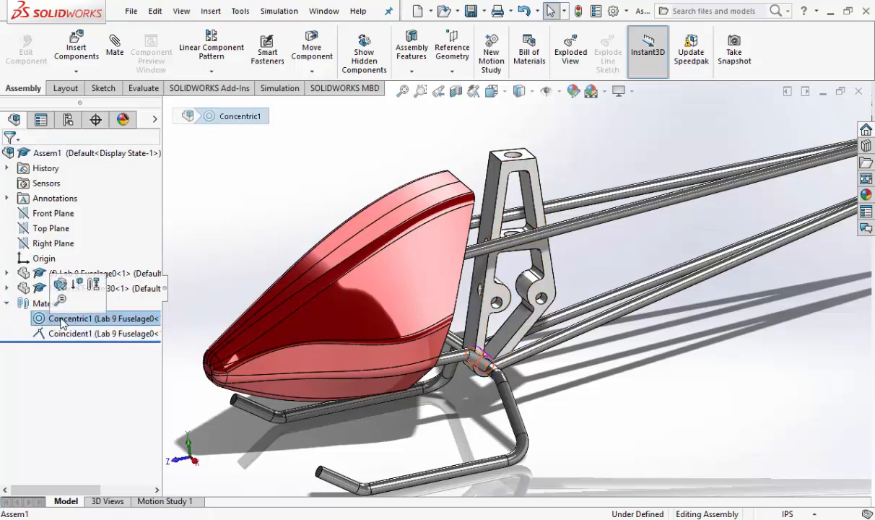
right_click(62, 323)
click(45, 323)
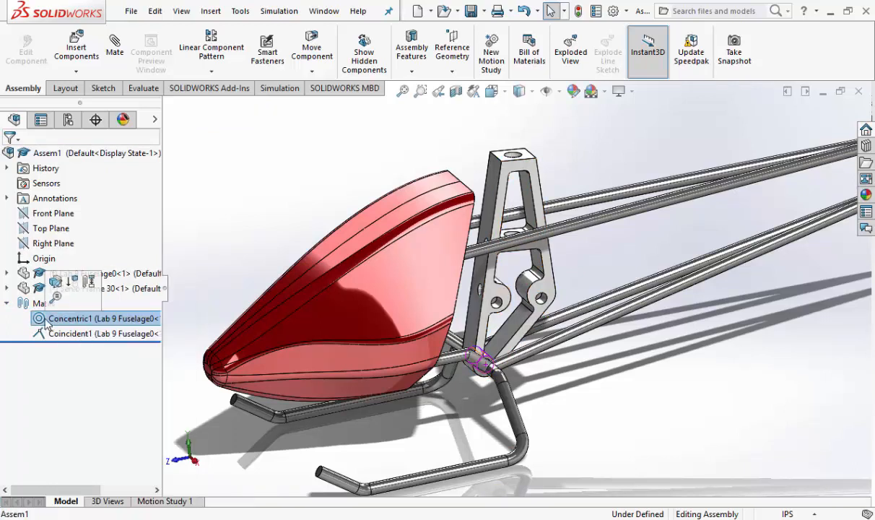
click(56, 281)
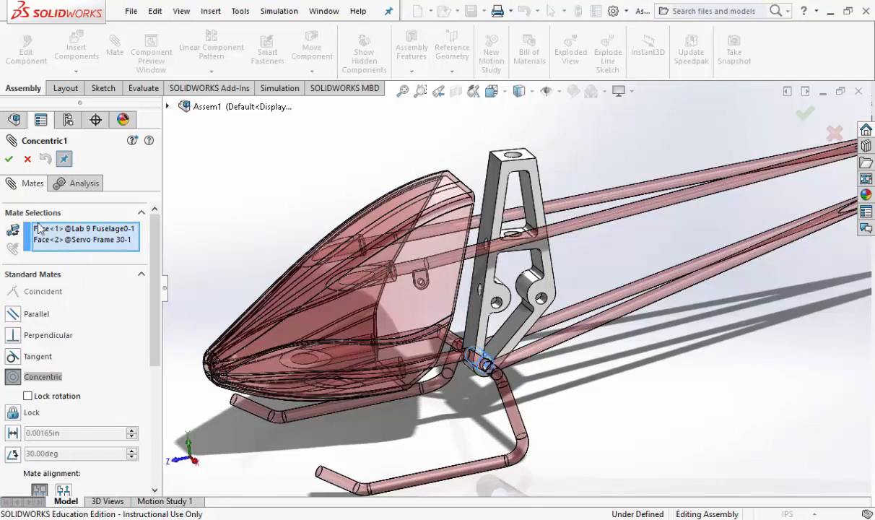
click(9, 159)
click(9, 159)
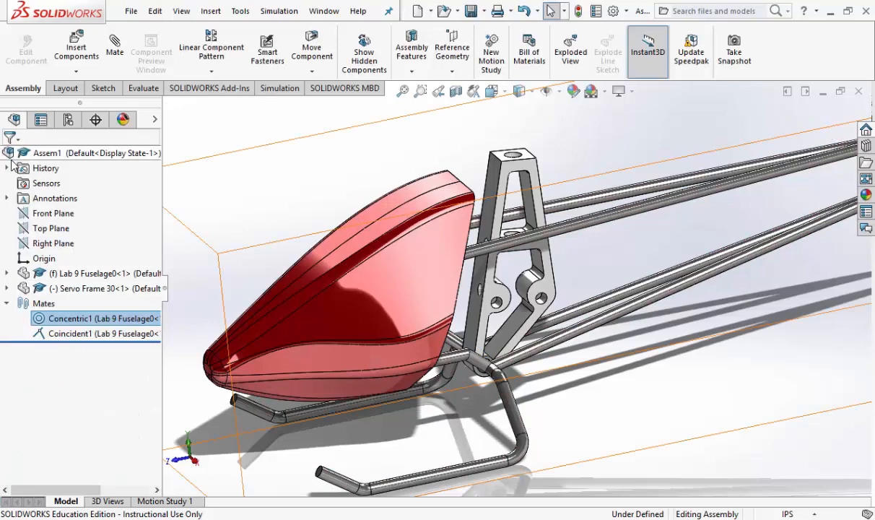
Review the mates listed under the fuselage component, then compare them with the assembly's overall mate list and collapse both
click(6, 303)
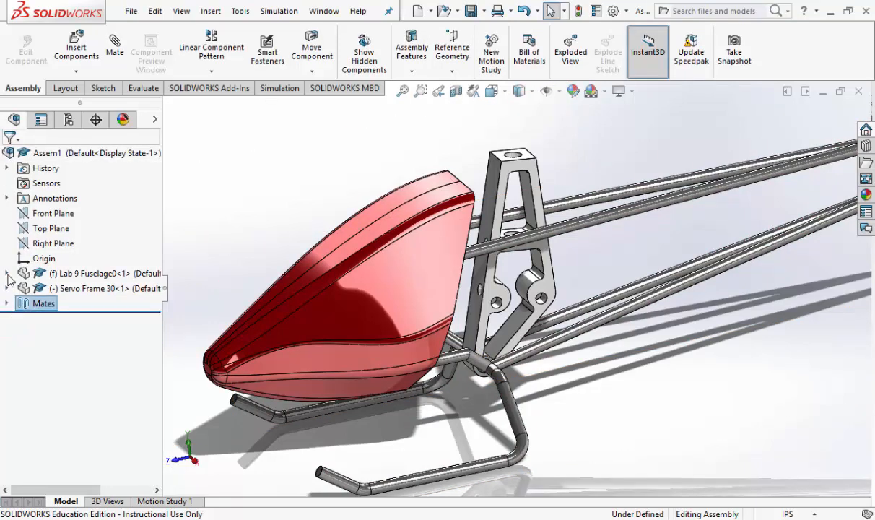
click(6, 273)
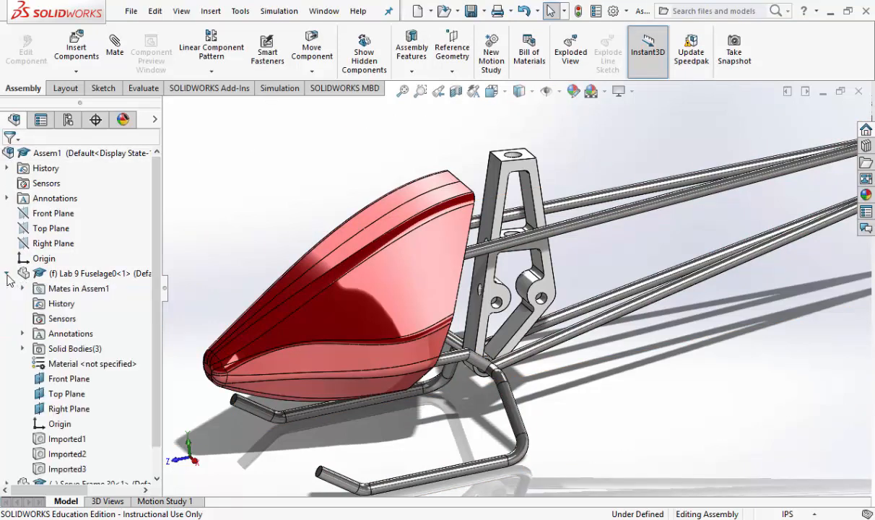
click(61, 273)
click(21, 288)
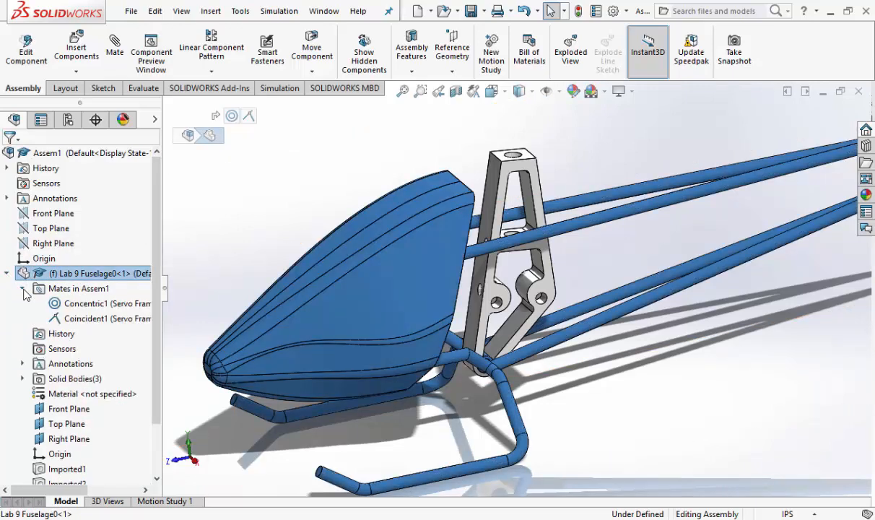
click(80, 306)
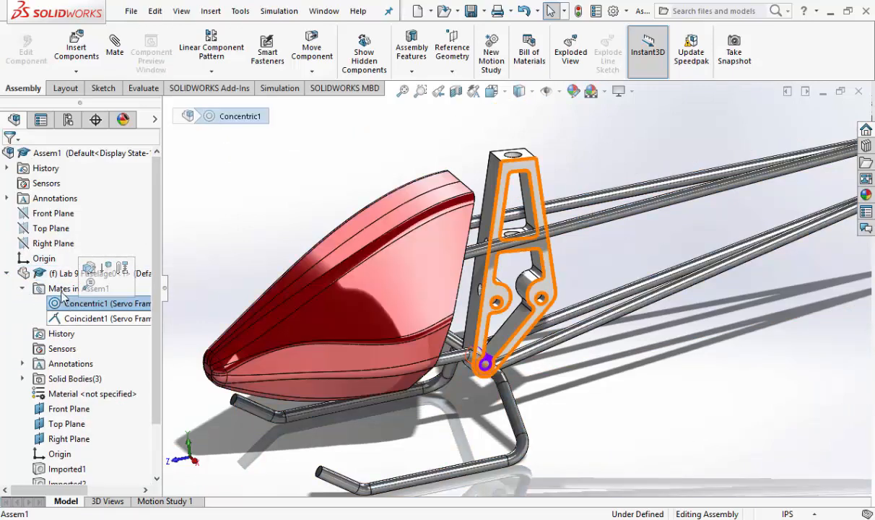
click(6, 274)
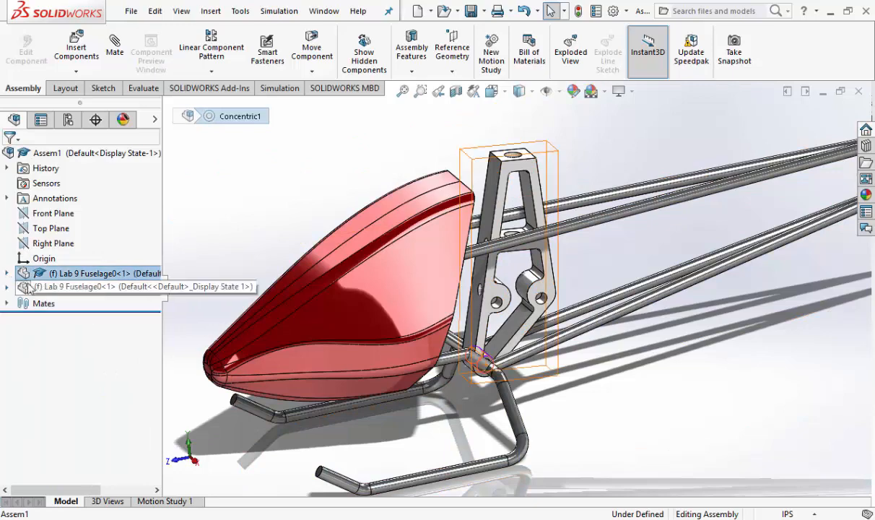
click(7, 303)
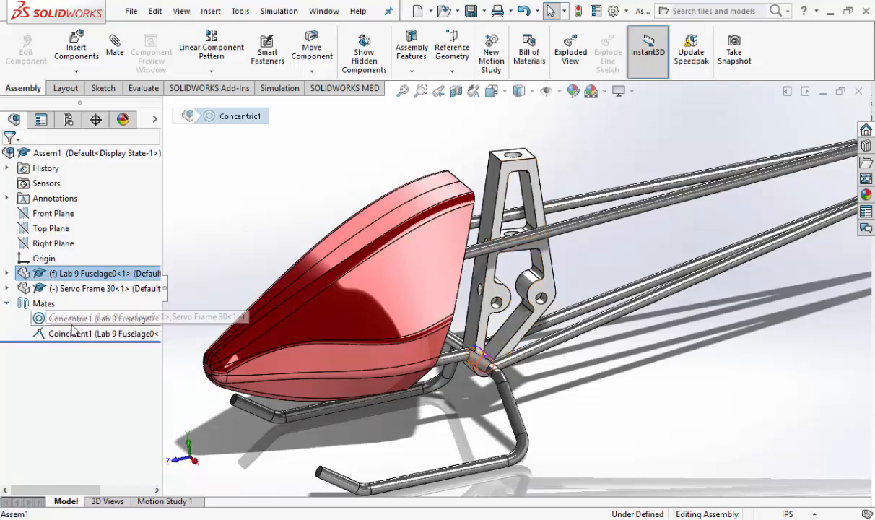
click(7, 304)
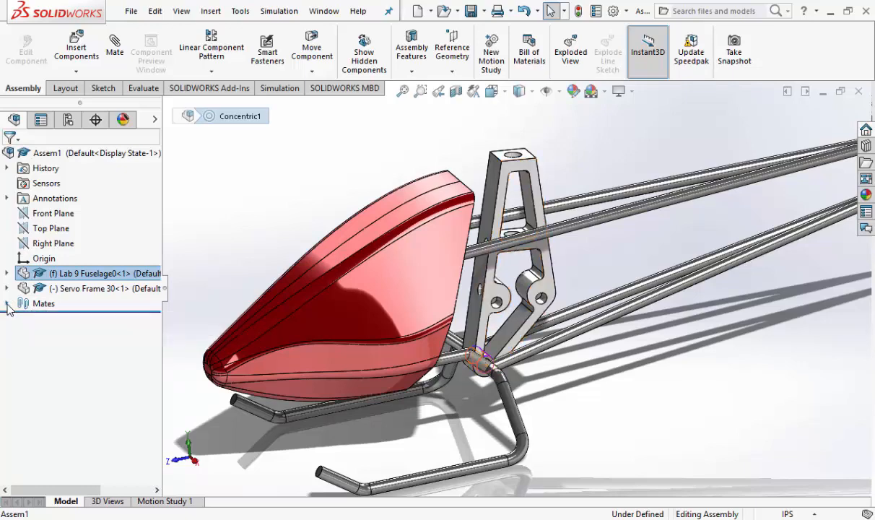
Open the file browser for inserting a component, switch to the end drawing PDF, and mark CCW Rotor0 in the parts table
click(220, 231)
scroll(411, 240, up, 3)
scroll(682, 253, down, 1)
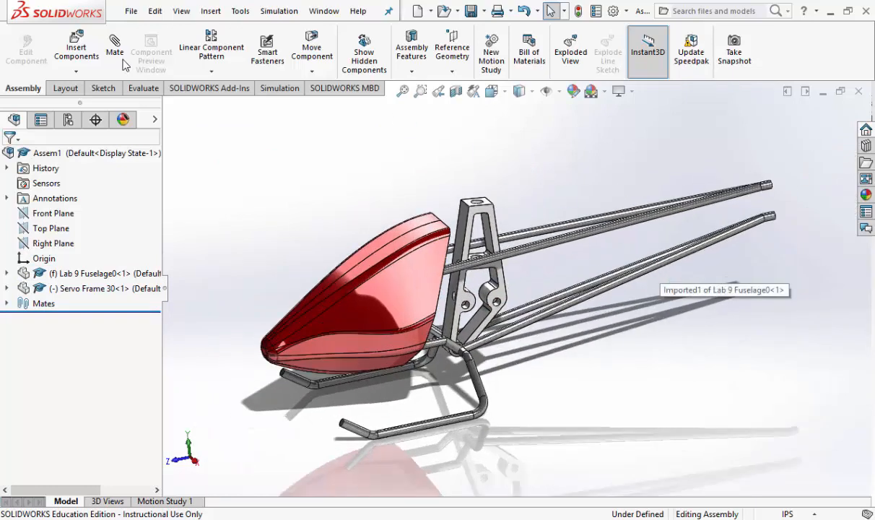
click(74, 45)
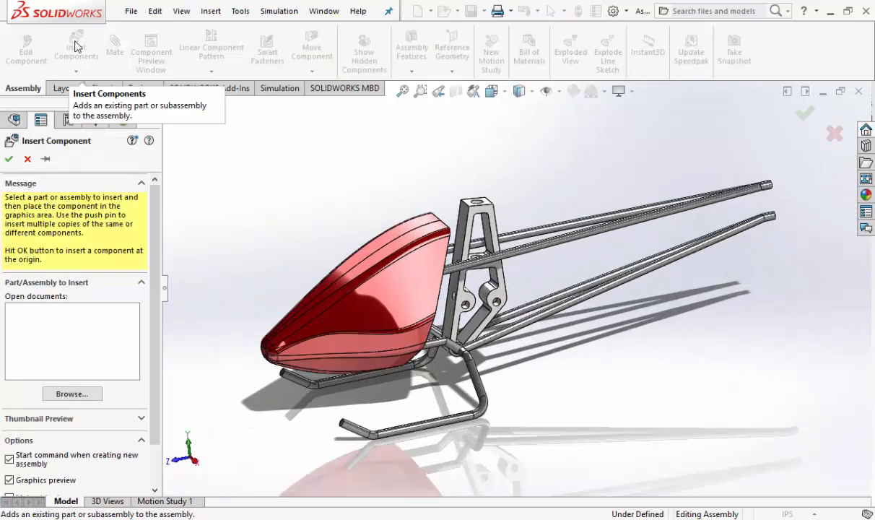
click(77, 393)
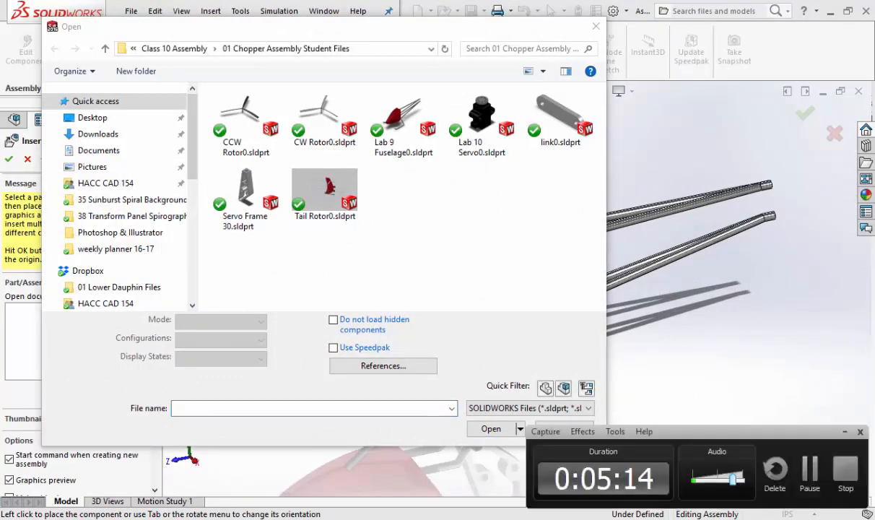
click(521, 517)
click(845, 432)
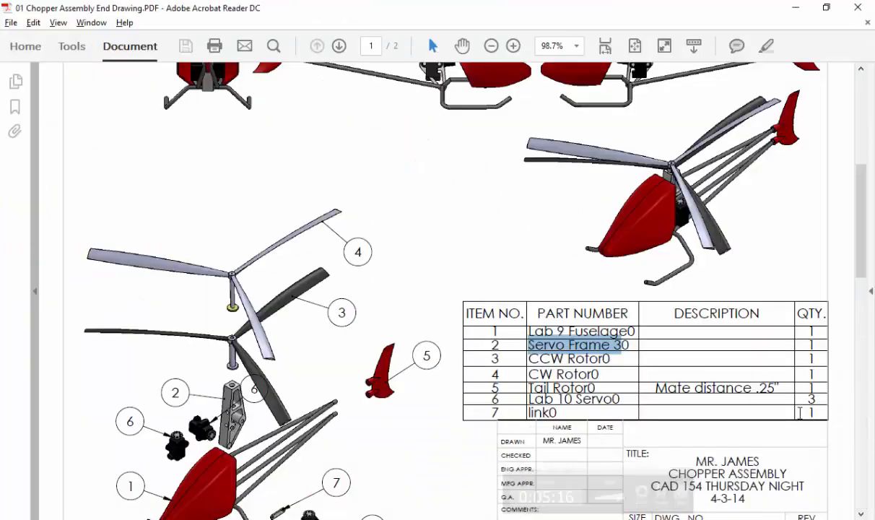
drag(529, 358, 579, 358)
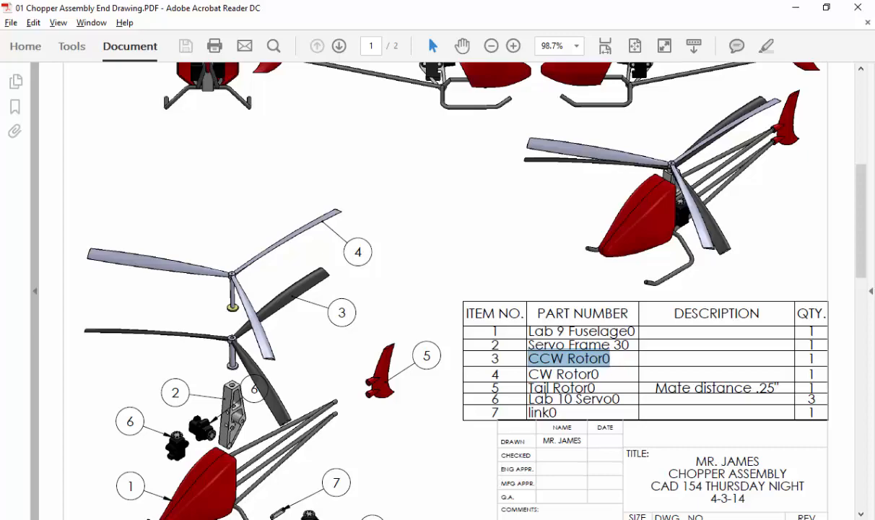
Switch back to SOLIDWORKS, open CCW Rotor0.sldprt for insertion, and place it above the servo frame
click(448, 518)
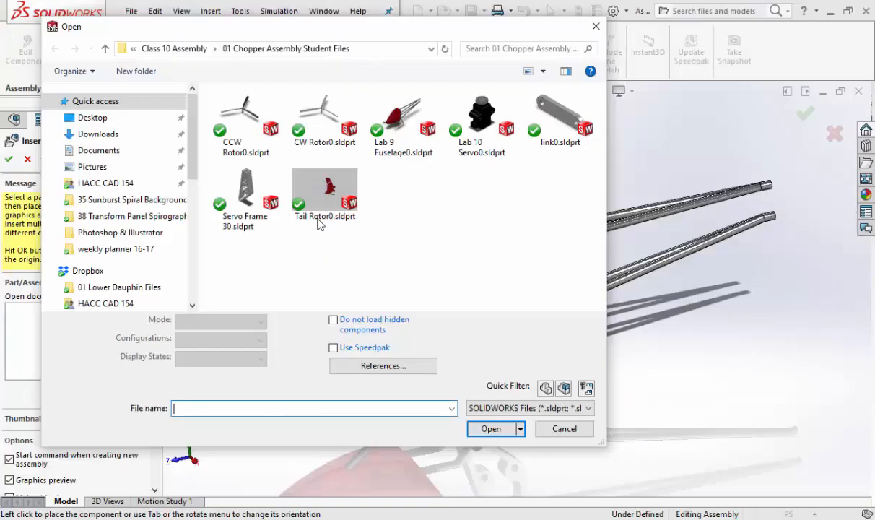
double_click(244, 138)
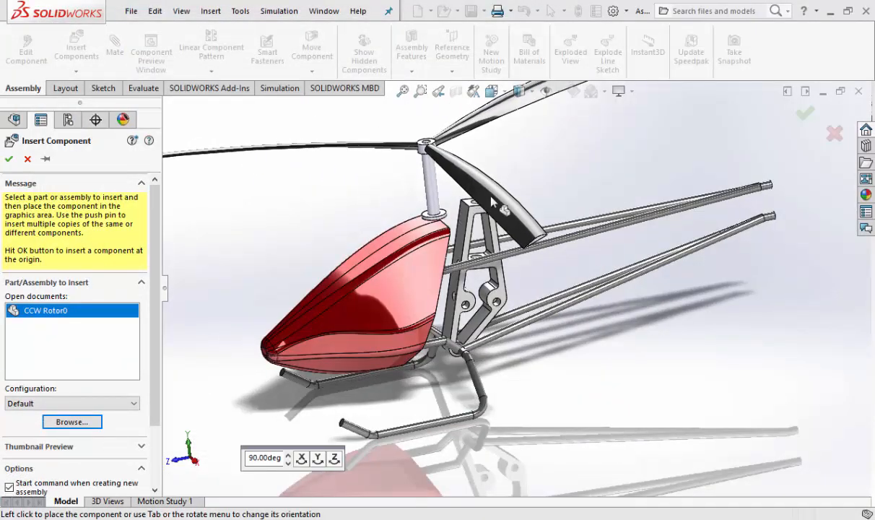
click(503, 186)
Mate the CCW rotor's cylindrical shaft concentric with the round hole in the servo frame's top and accept the mate
scroll(511, 189, down, 3)
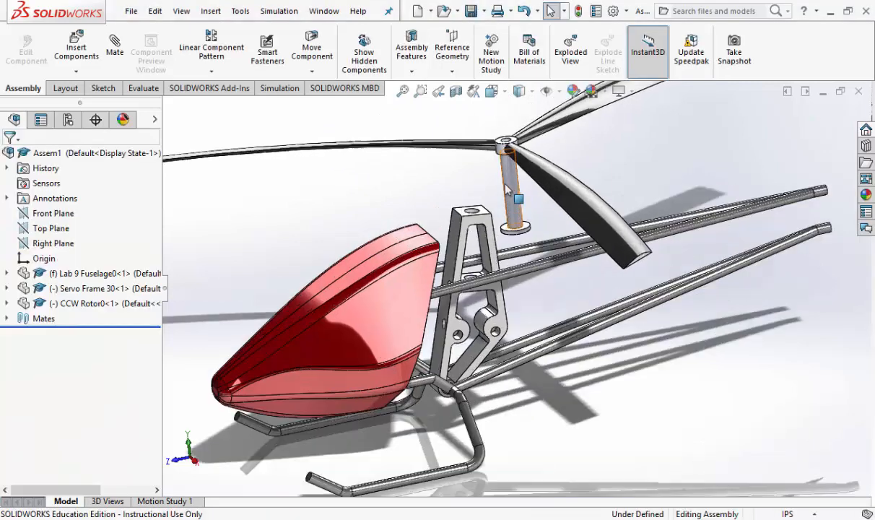
click(118, 51)
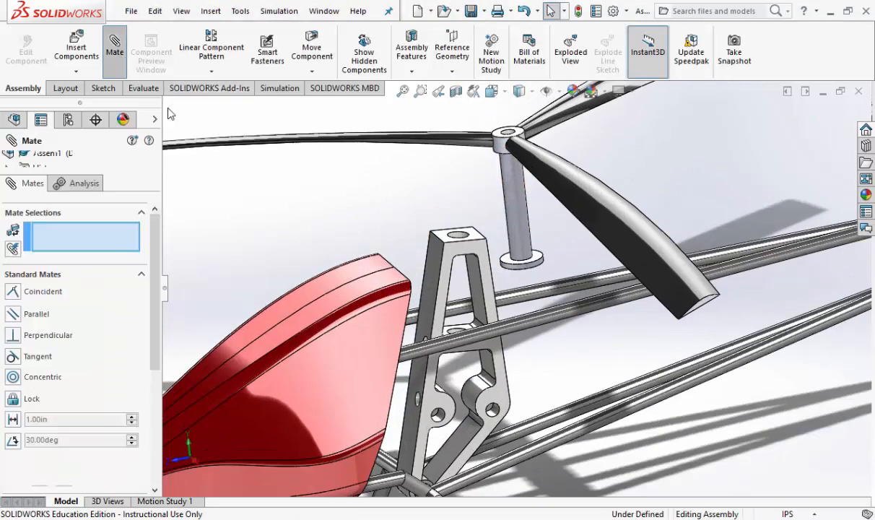
click(524, 212)
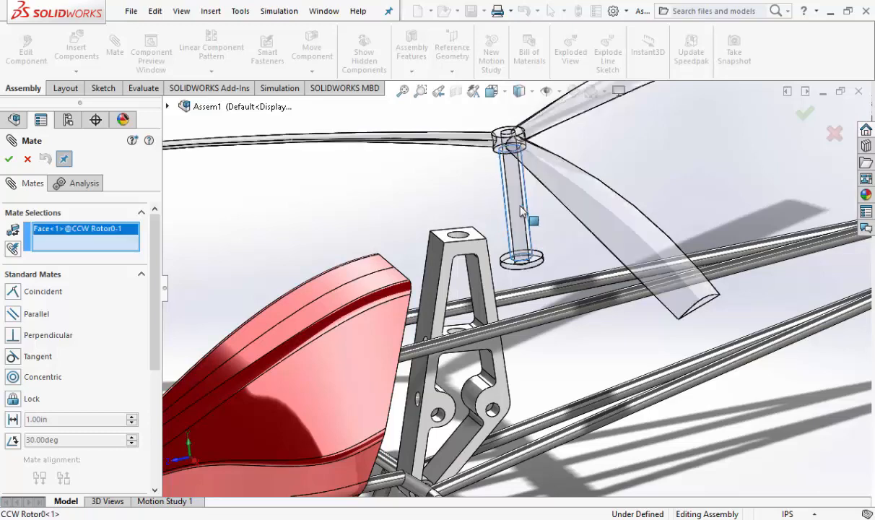
scroll(477, 228, down, 3)
scroll(469, 309, down, 2)
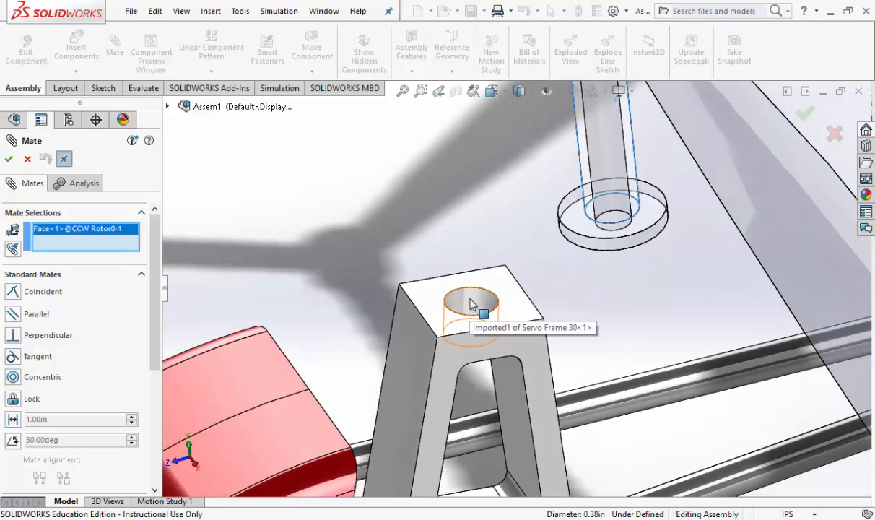
click(473, 307)
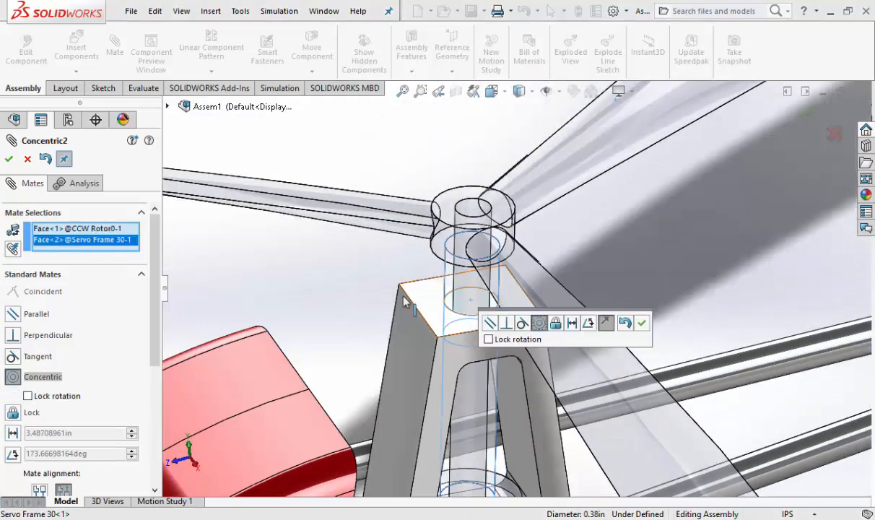
click(642, 327)
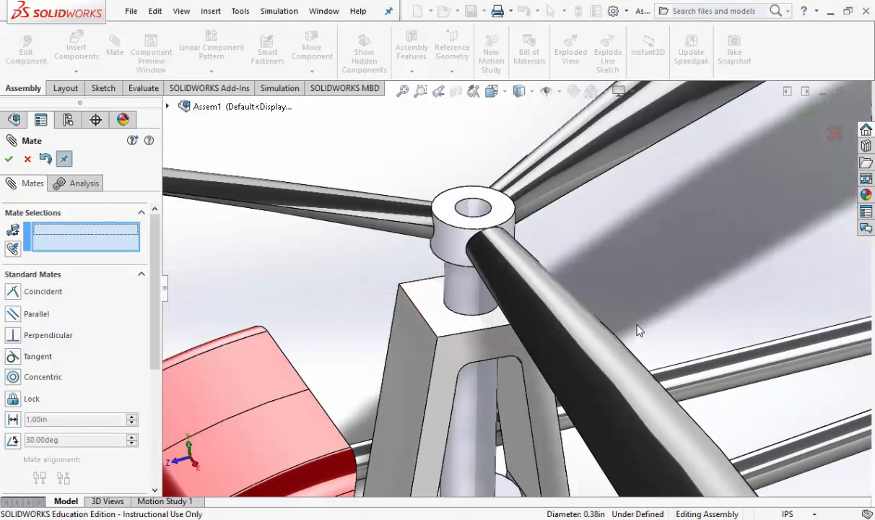
Lift the CCW rotor clear, mate its hub's underside coincident with the servo frame's top face, and finish mating
drag(469, 182, 474, 147)
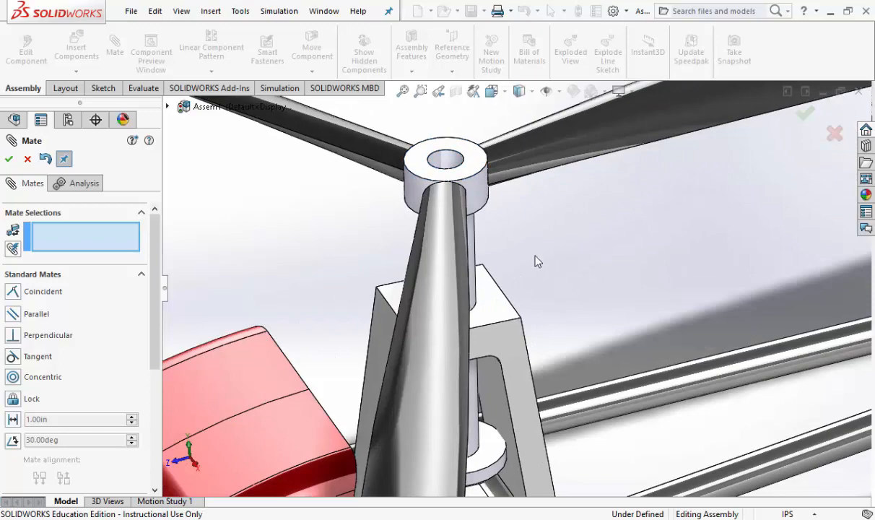
middle_drag(535, 260, 470, 179)
click(504, 295)
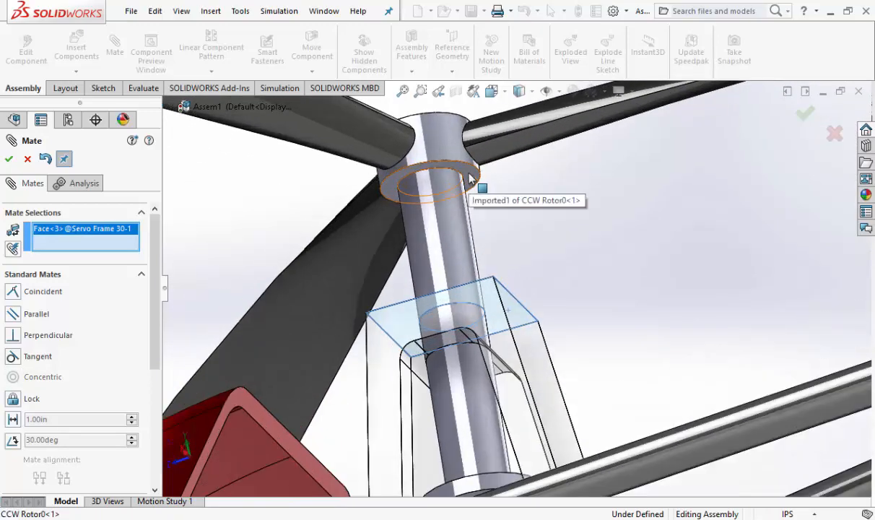
click(471, 181)
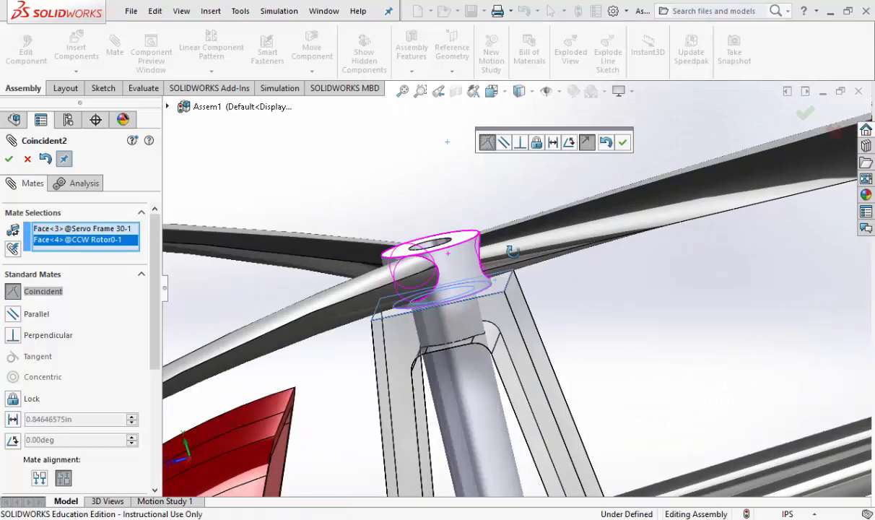
middle_drag(512, 251, 537, 280)
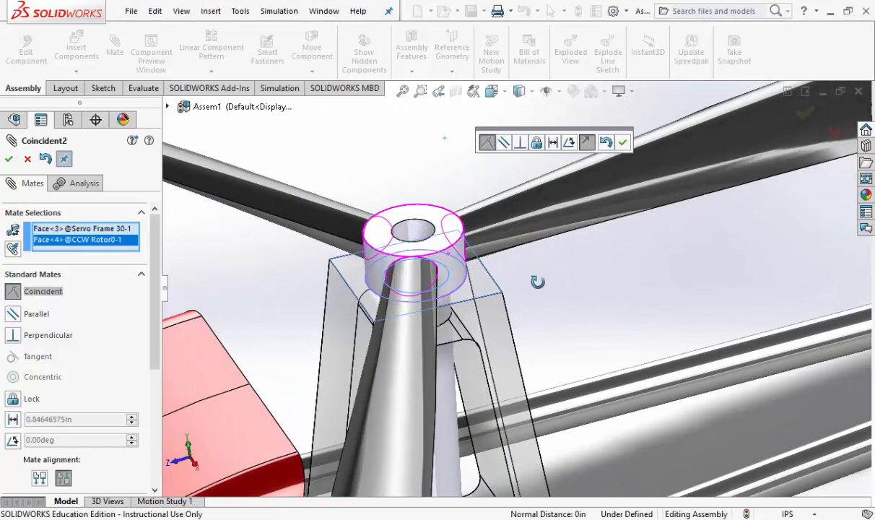
click(622, 143)
middle_drag(469, 196, 396, 213)
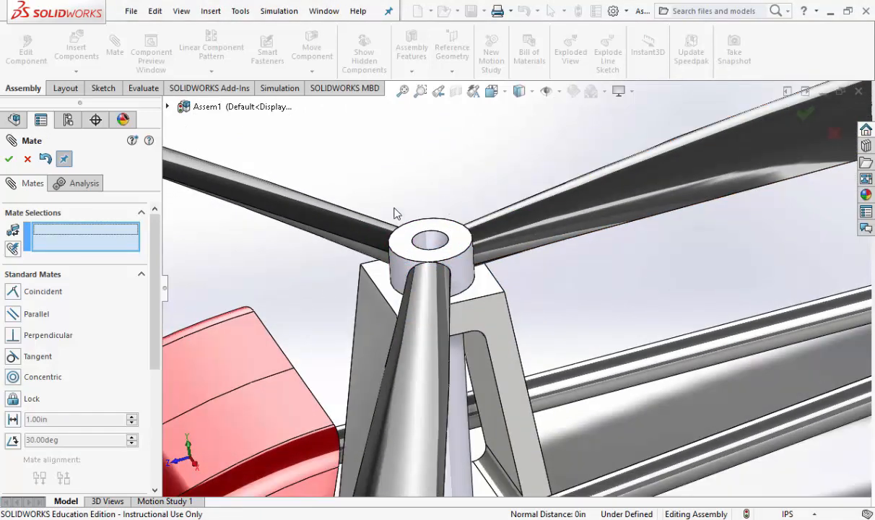
click(8, 161)
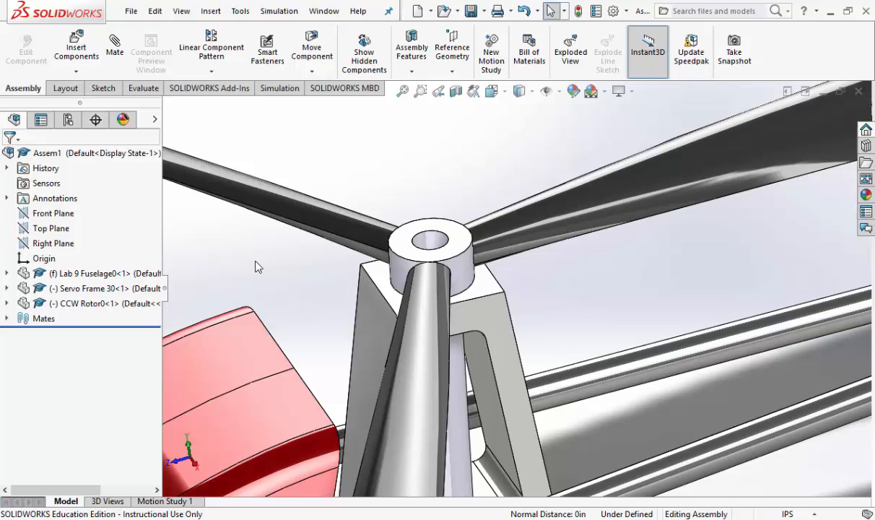
Insert CW Rotor0.sldprt as a new component and place it beside the servo frame, above the tail booms
middle_drag(316, 334, 488, 383)
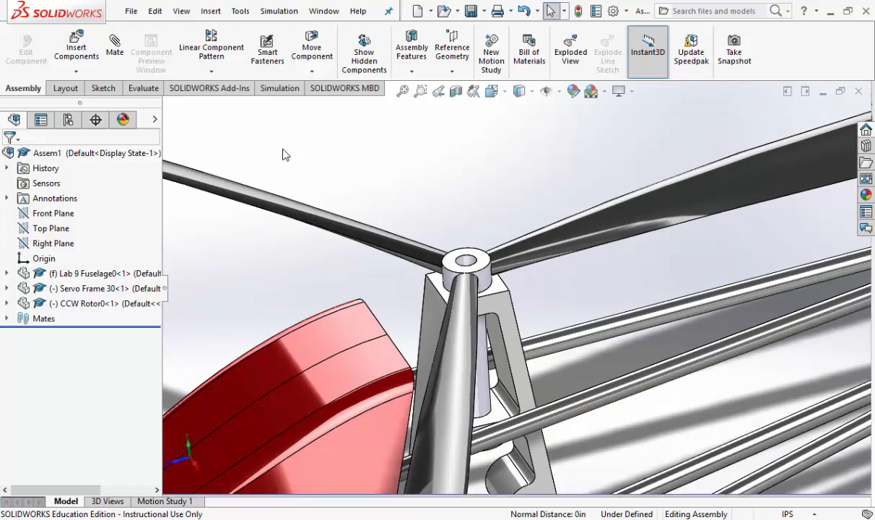
scroll(540, 318, up, 7)
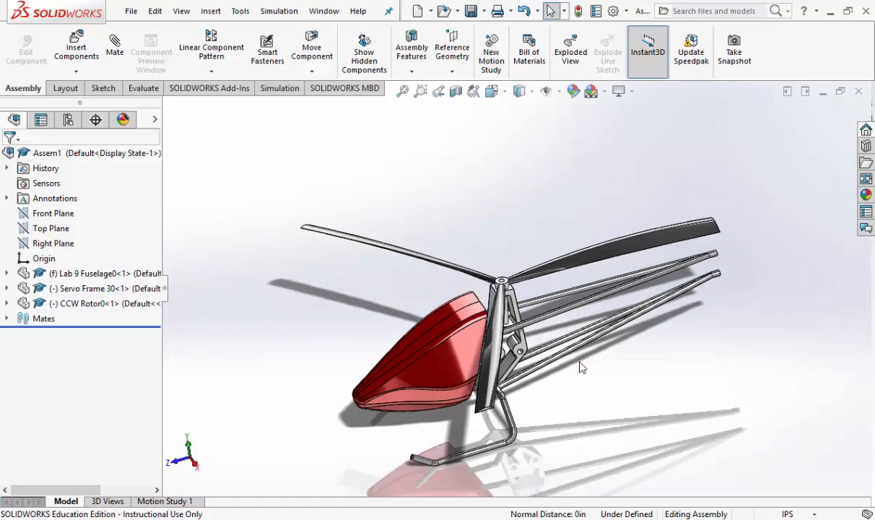
middle_drag(580, 365, 570, 287)
scroll(568, 268, down, 3)
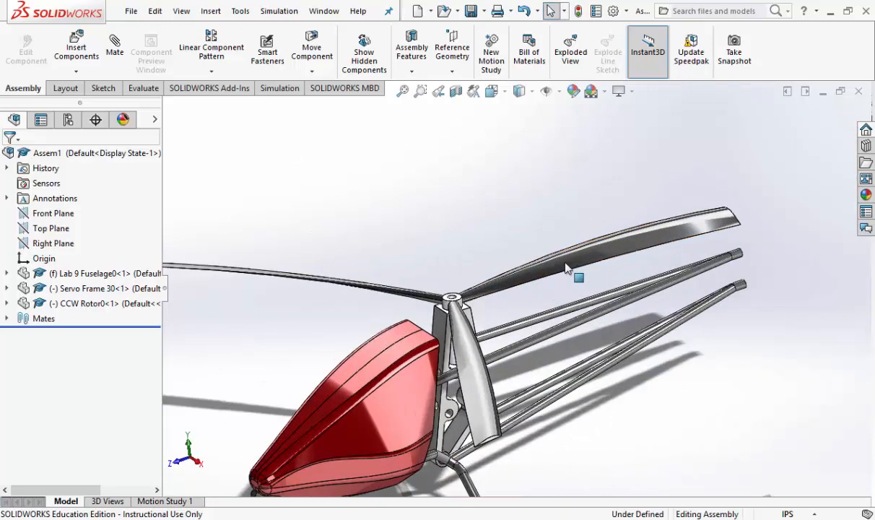
click(73, 45)
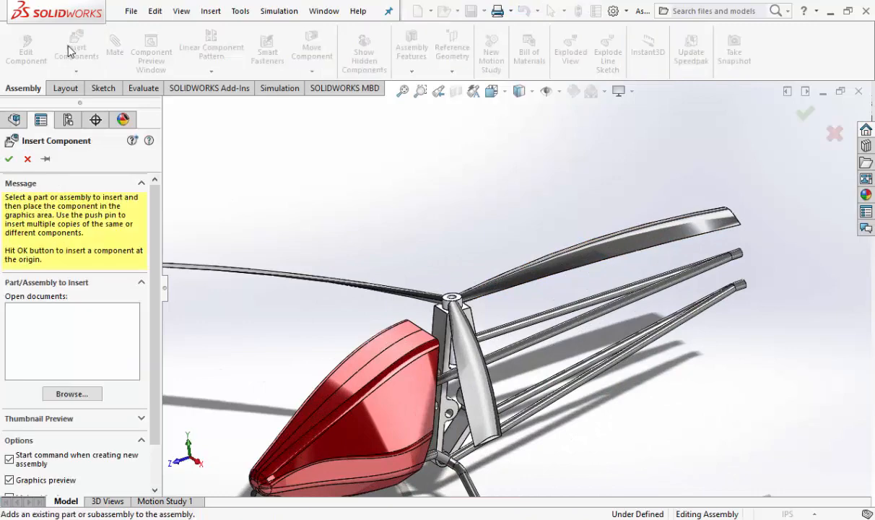
click(71, 394)
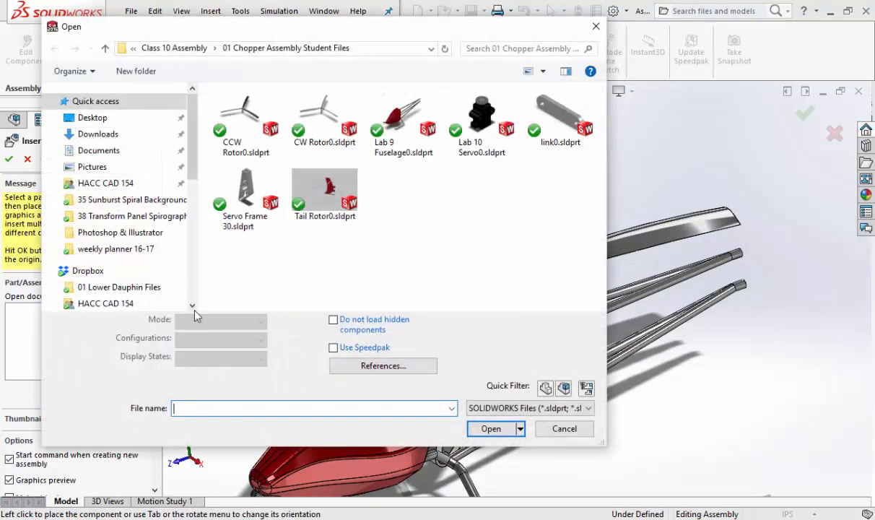
click(328, 130)
double_click(332, 132)
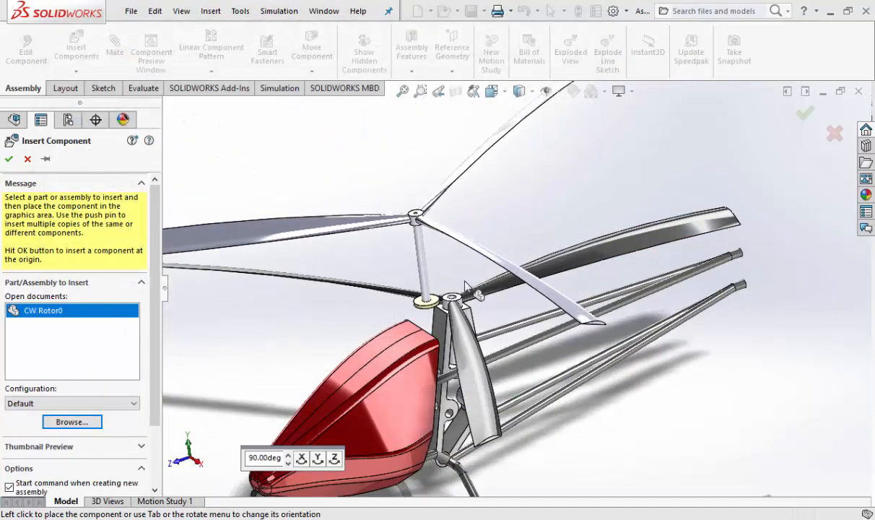
click(509, 328)
Mate the CW rotor's cylindrical shaft concentric with the bore in the CCW rotor's hub and accept the mate
scroll(443, 273, down, 4)
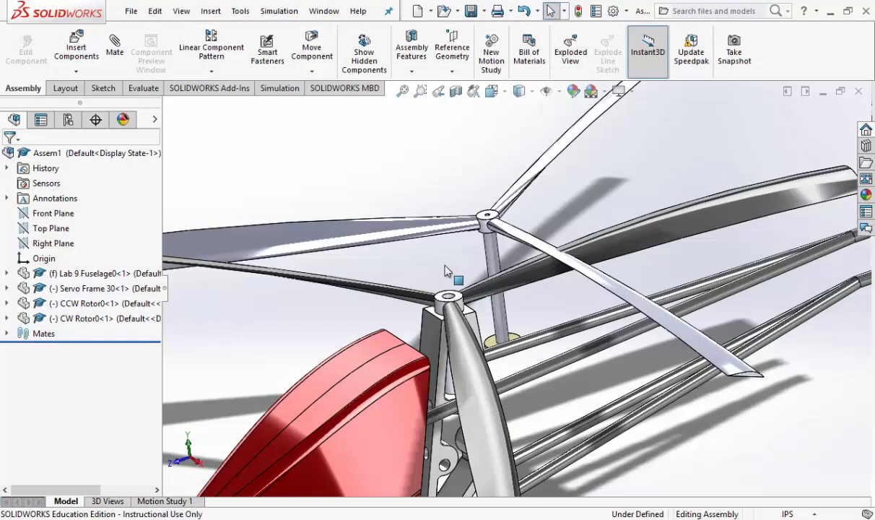
click(508, 258)
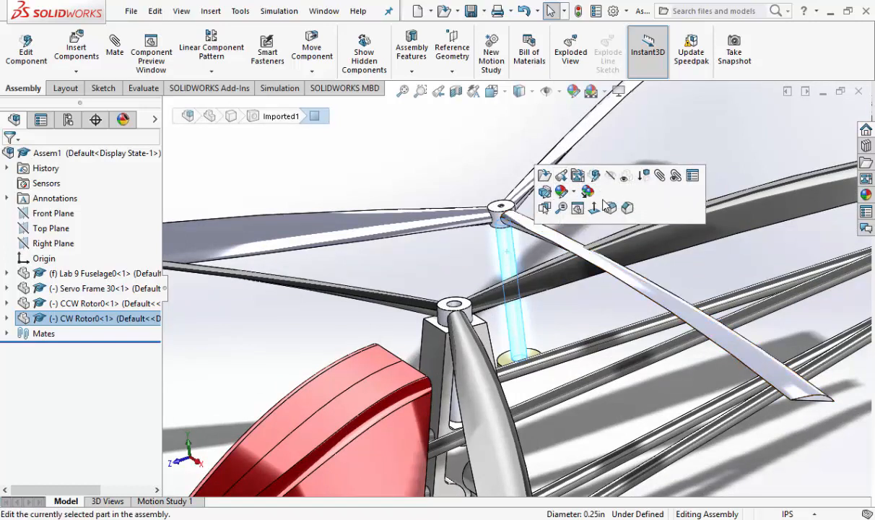
click(660, 181)
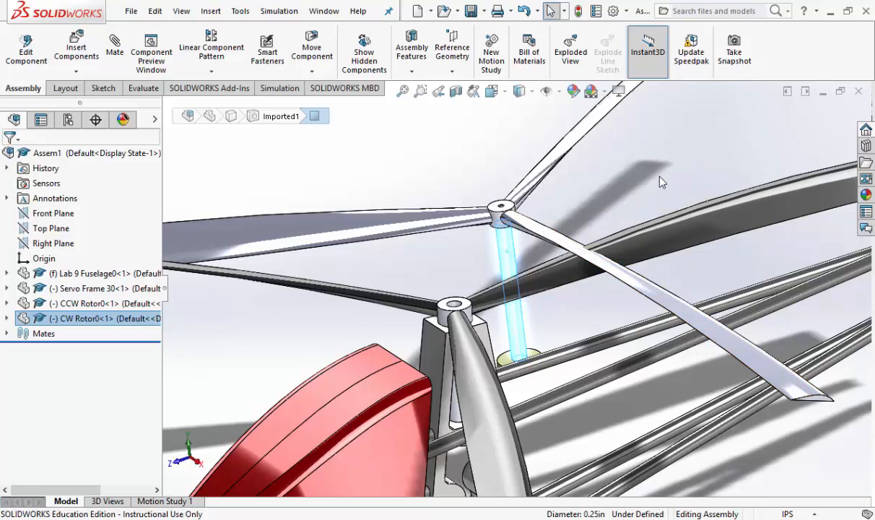
scroll(479, 297, down, 5)
click(482, 294)
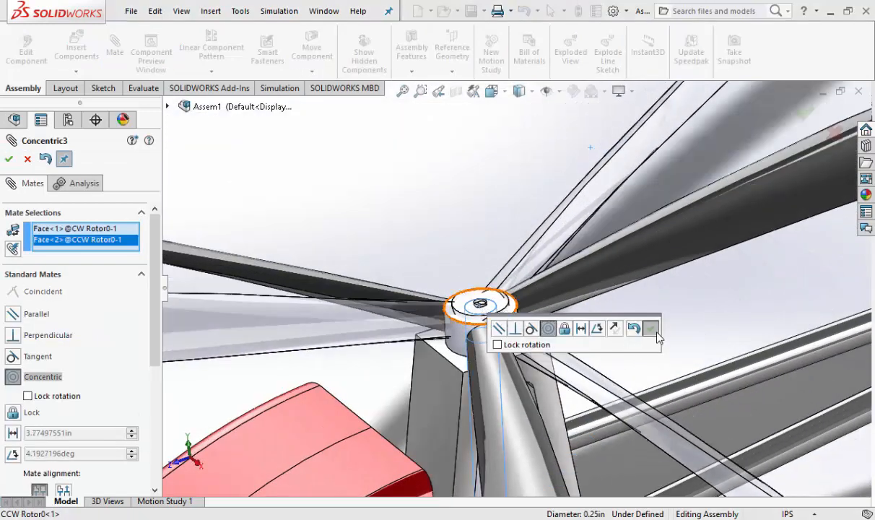
click(656, 332)
Lift the CW rotor clear, mate its hub's underside coincident with the CCW rotor hub's top face, and finish mating
drag(497, 301, 449, 150)
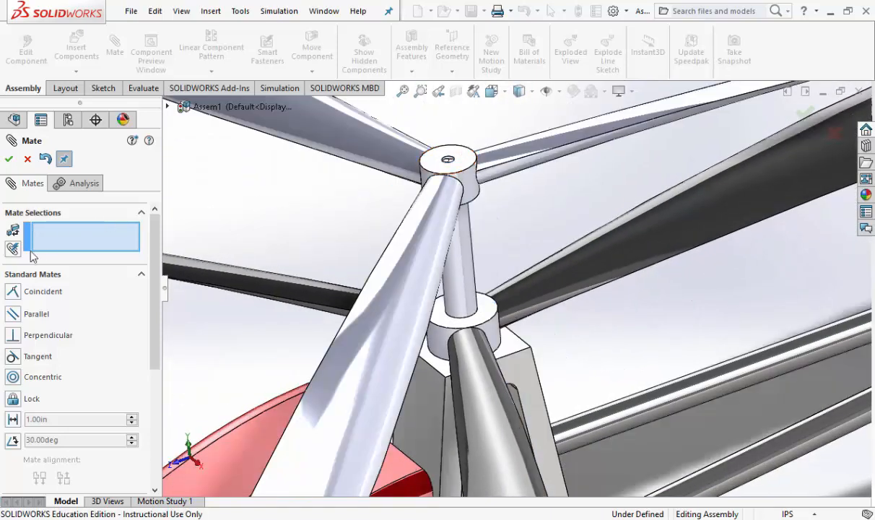
click(466, 165)
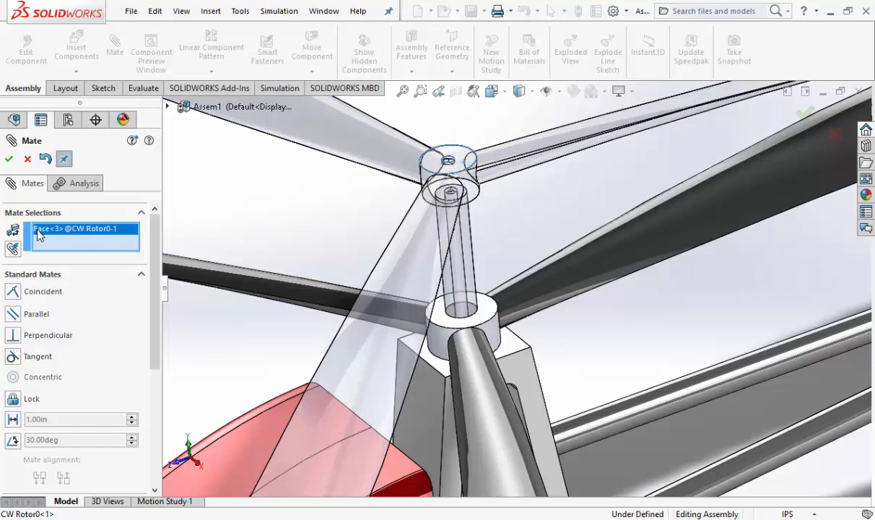
key(Delete)
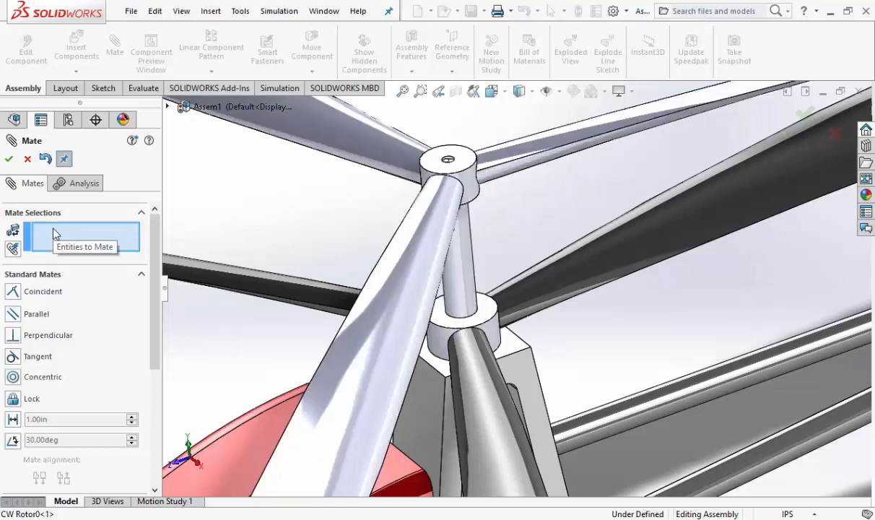
click(486, 312)
middle_drag(485, 312, 475, 167)
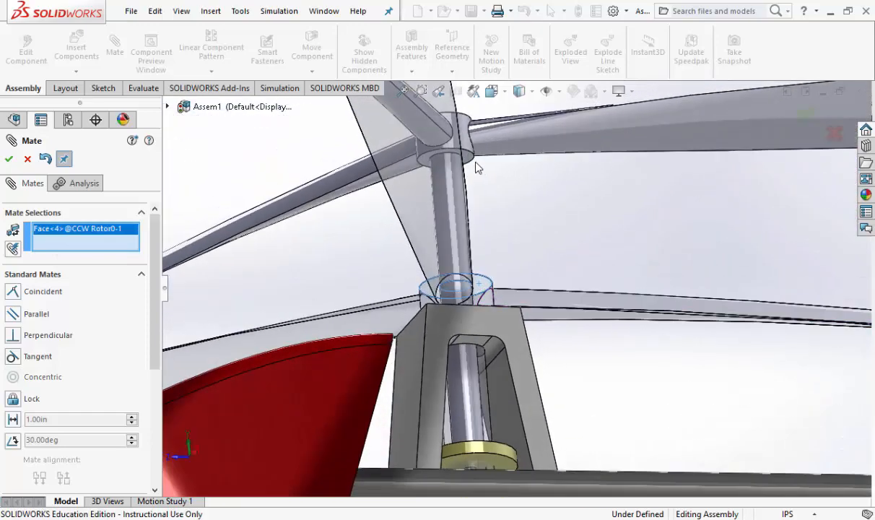
click(474, 166)
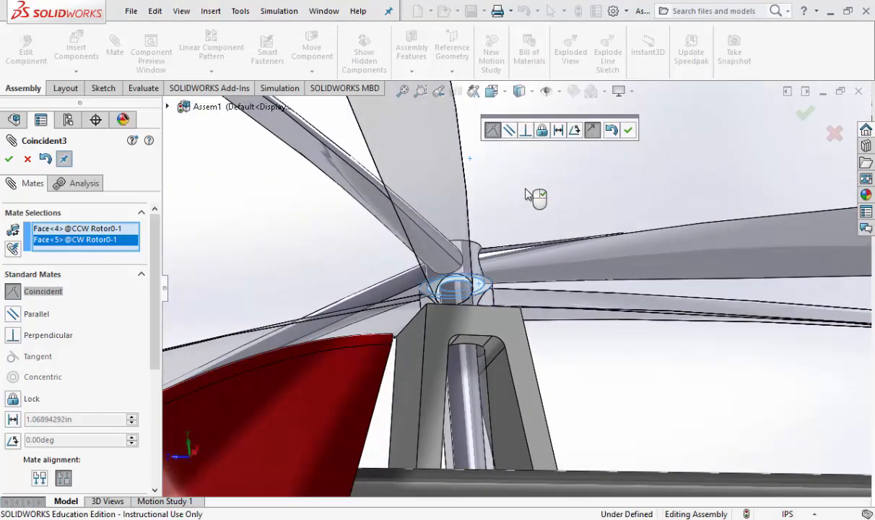
middle_drag(532, 196, 452, 252)
click(628, 130)
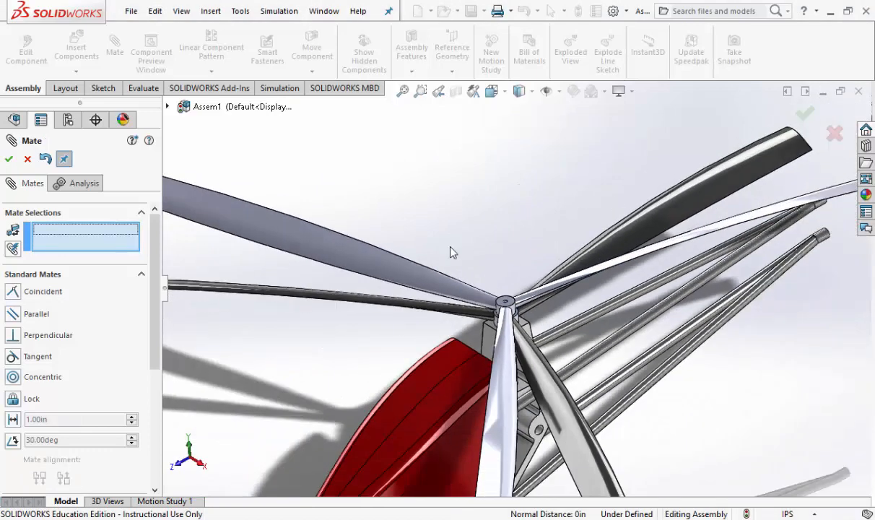
click(10, 158)
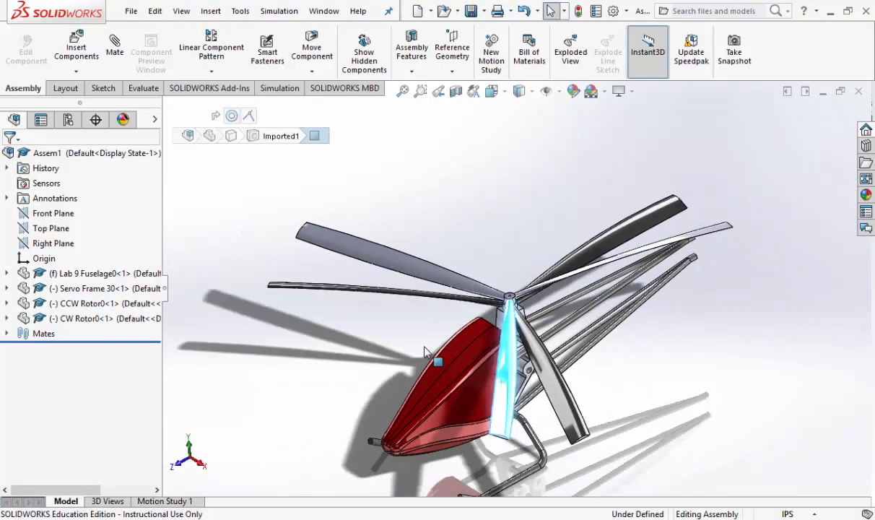
Spin the CW and CCW rotors about their shared axis to new blade positions to check that they rotate
drag(426, 357, 607, 313)
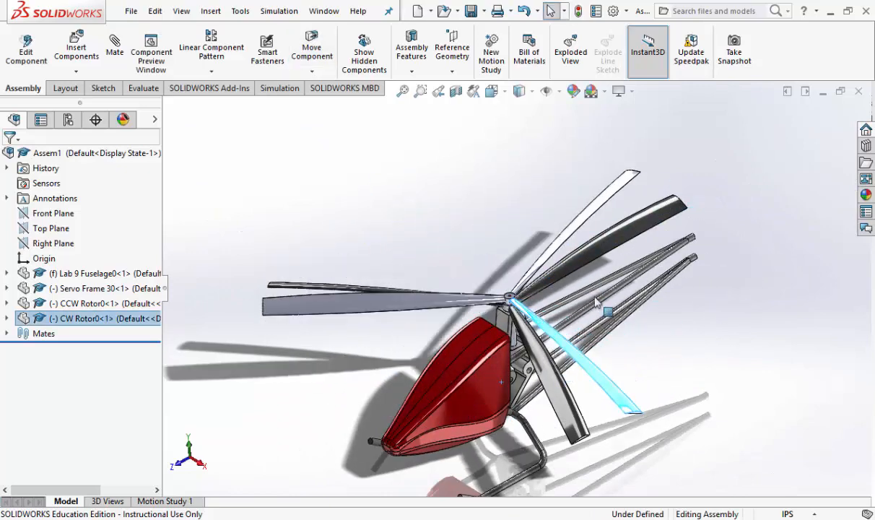
drag(624, 238, 421, 331)
drag(397, 304, 354, 283)
Switch to the end drawing PDF, mark the Tail Rotor0 and Lab 10 Servo0 entries in the parts table, and return to SOLIDWORKS
key(alt+Tab)
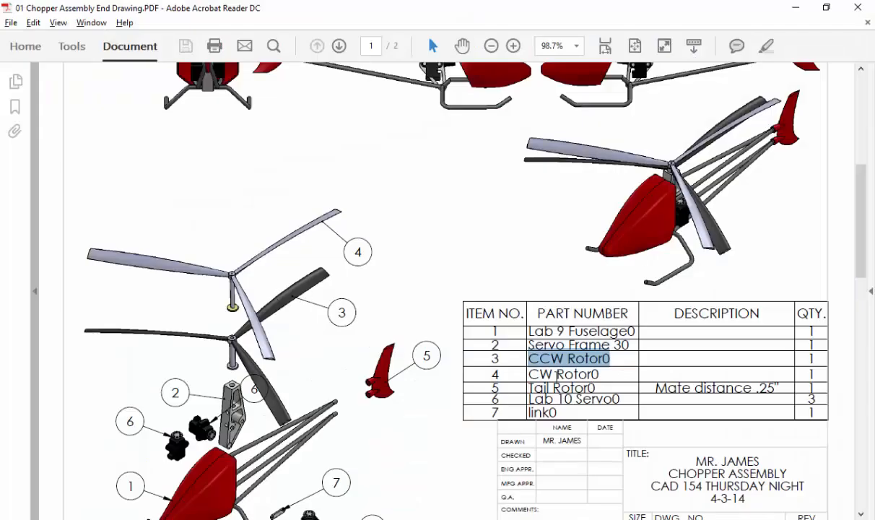
drag(537, 388, 577, 400)
key(alt+Tab)
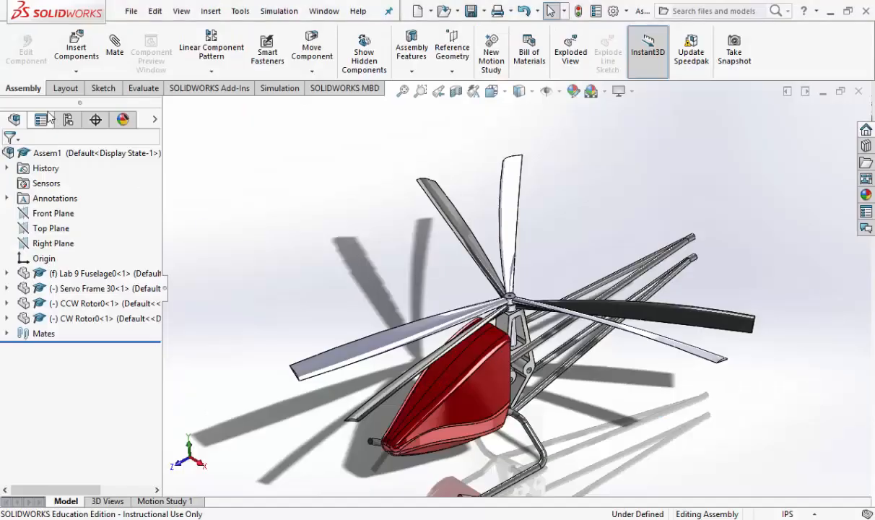
Insert Tail Rotor0.sldprt as a new component and place it near the free ends of the fuselage's tail booms
click(76, 51)
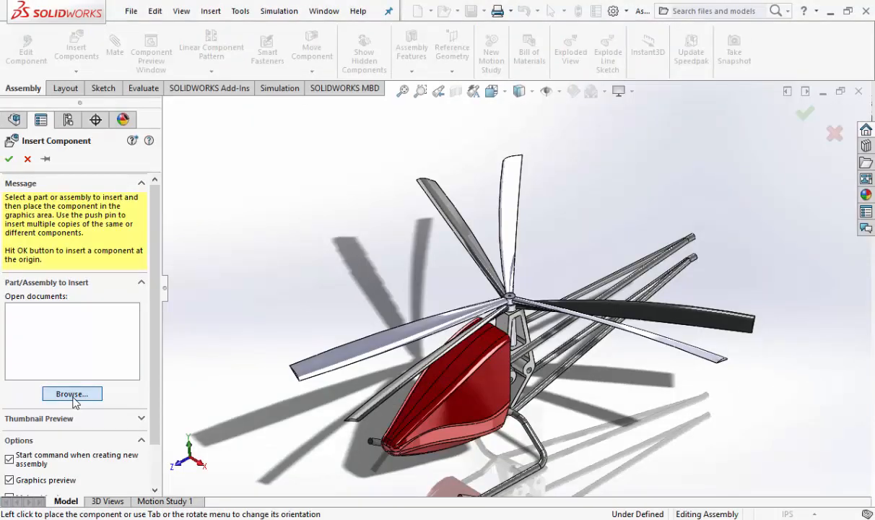
click(72, 394)
double_click(324, 195)
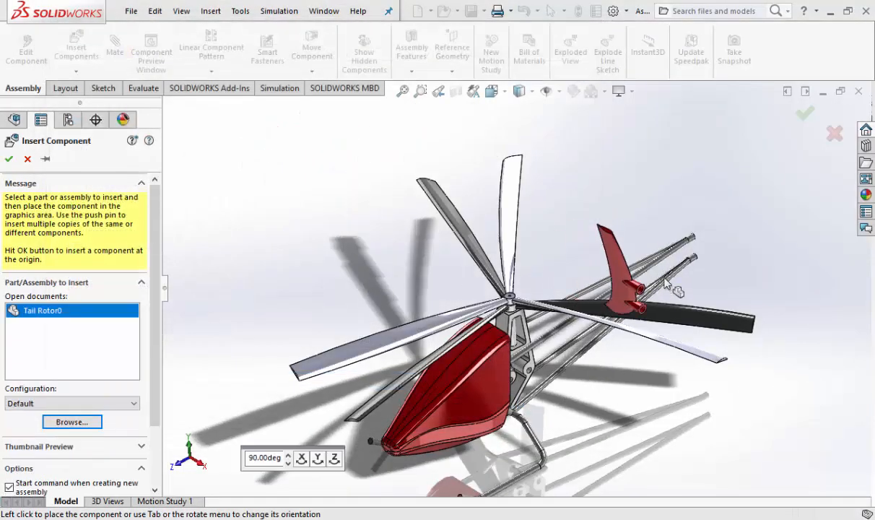
click(715, 270)
Mate the tail rotor's upper socket hole concentric with the cylindrical tip of the fuselage's upper tail boom and accept the mate
scroll(688, 249, down, 5)
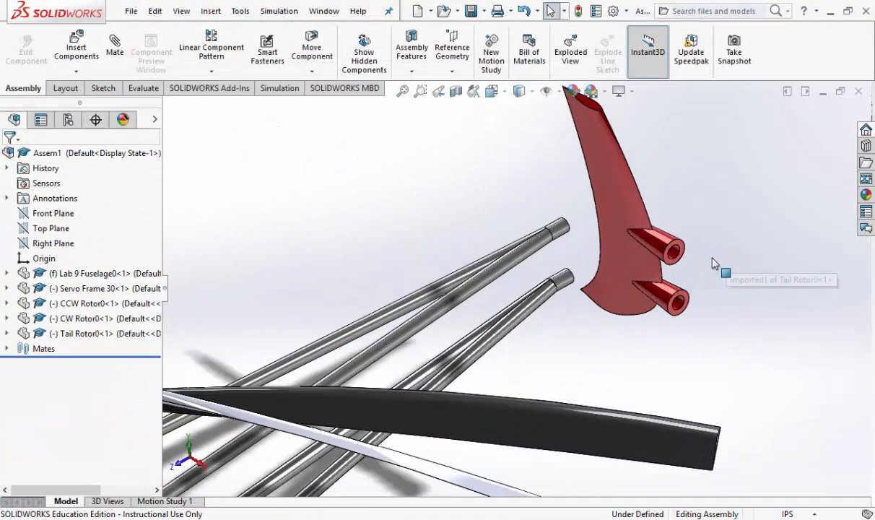
click(651, 258)
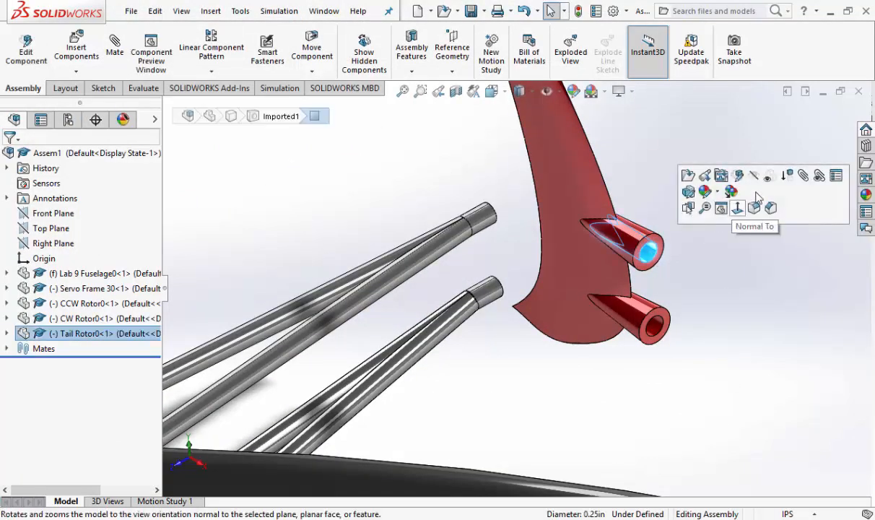
key(m)
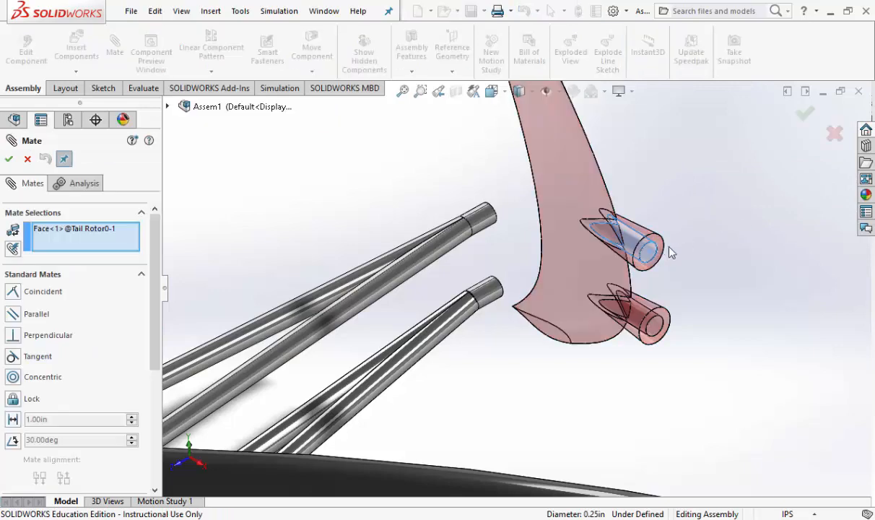
scroll(483, 226, down, 2)
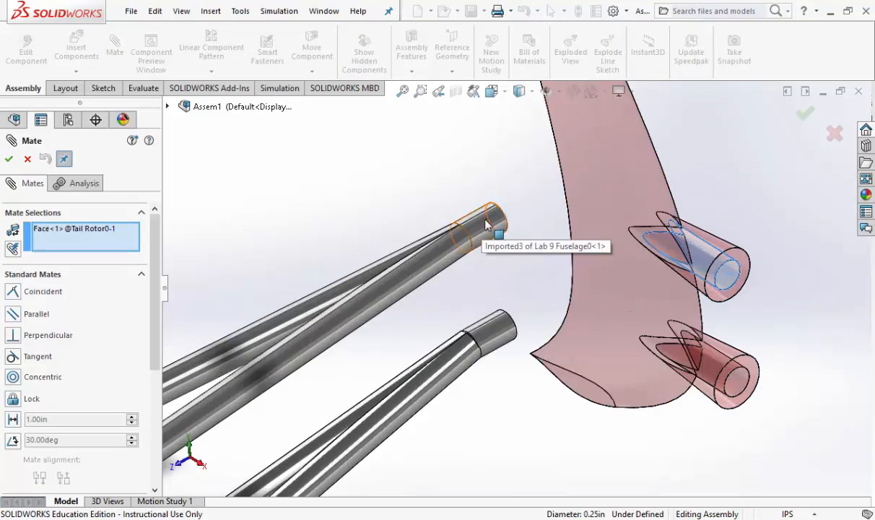
click(488, 225)
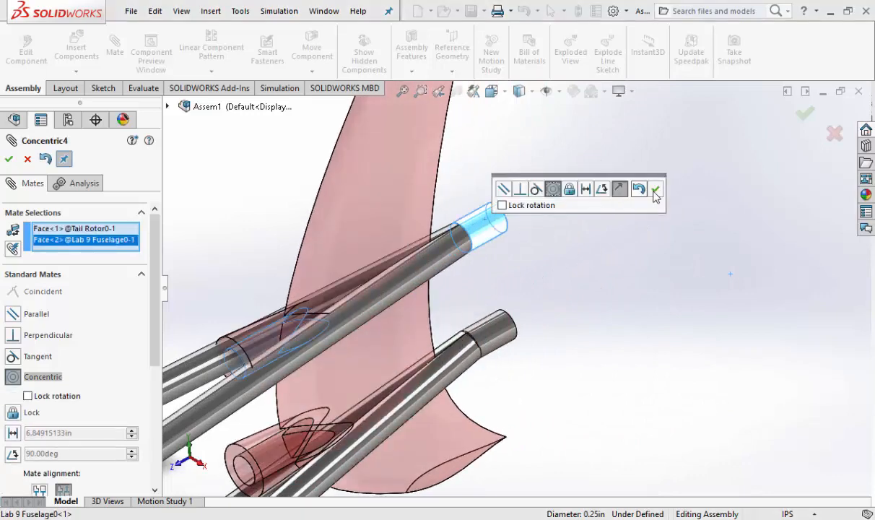
click(655, 189)
Mate the tail rotor's lower socket hole concentric with the cylindrical tip of the fuselage's lower tail boom and accept the mate
middle_drag(354, 249, 744, 71)
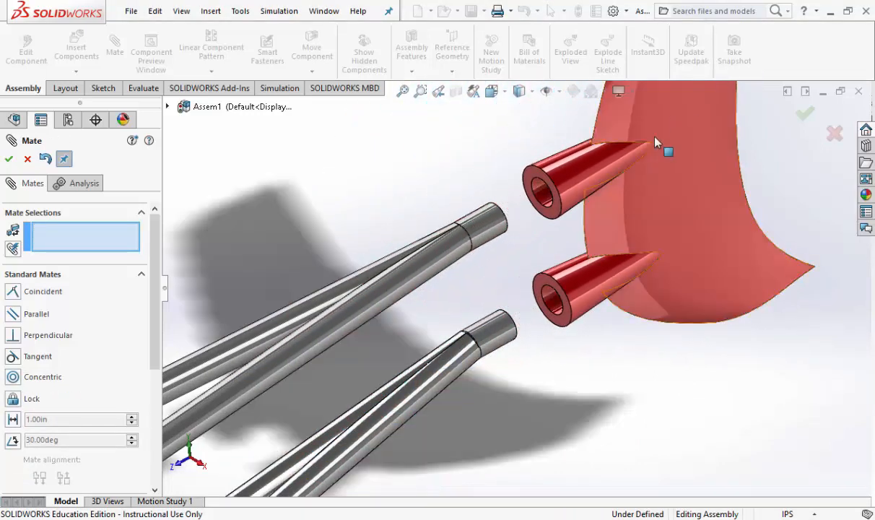
click(552, 303)
click(501, 334)
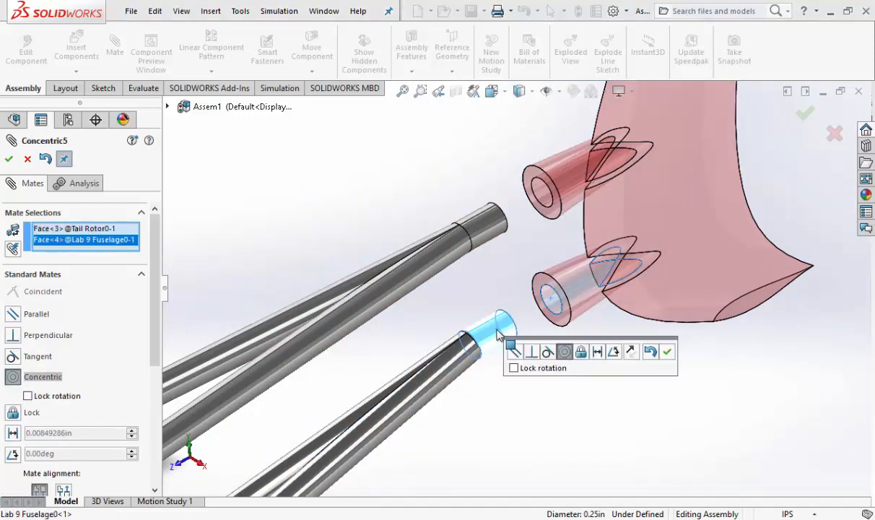
click(668, 353)
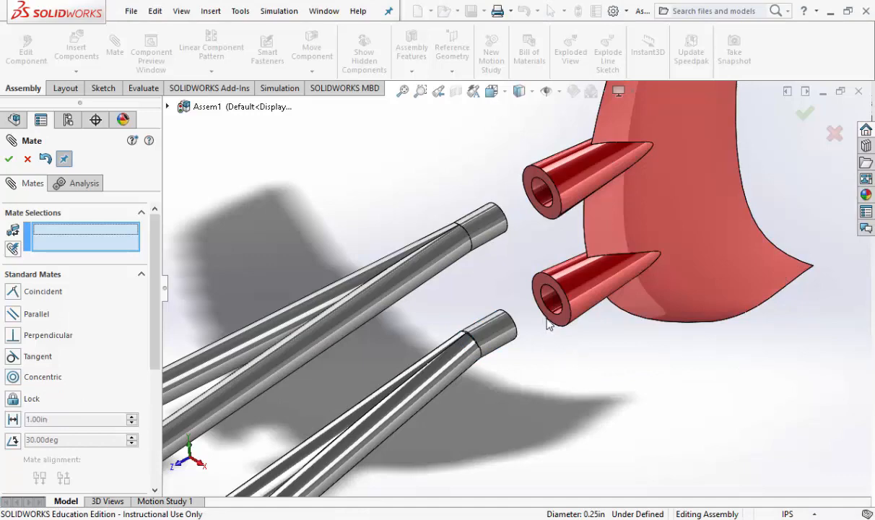
Start a mate between the ring-shaped end face of the tail rotor's upper socket and the end face of the fuselage's upper boom tip
scroll(523, 215, down, 4)
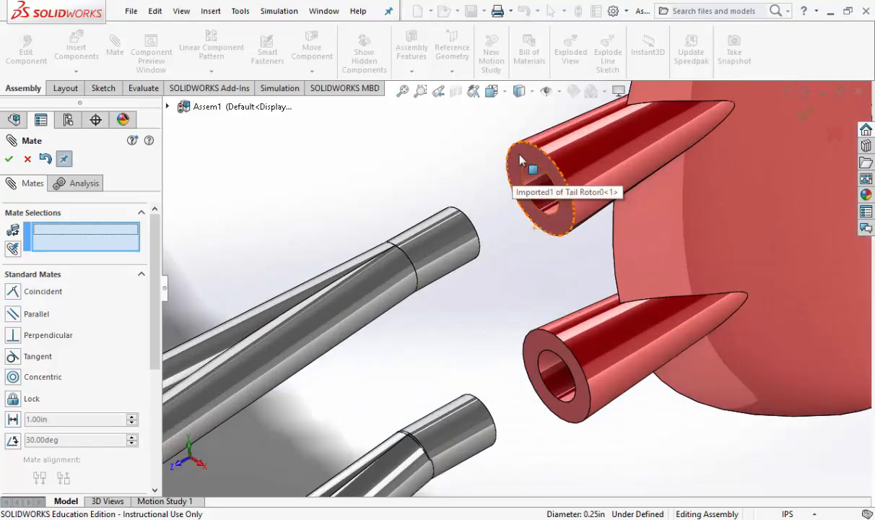
click(519, 159)
middle_drag(504, 268, 441, 318)
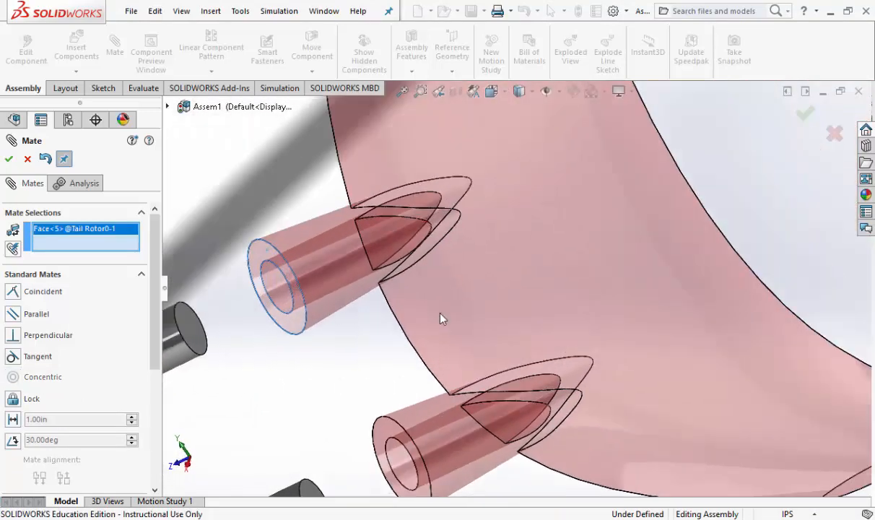
click(192, 336)
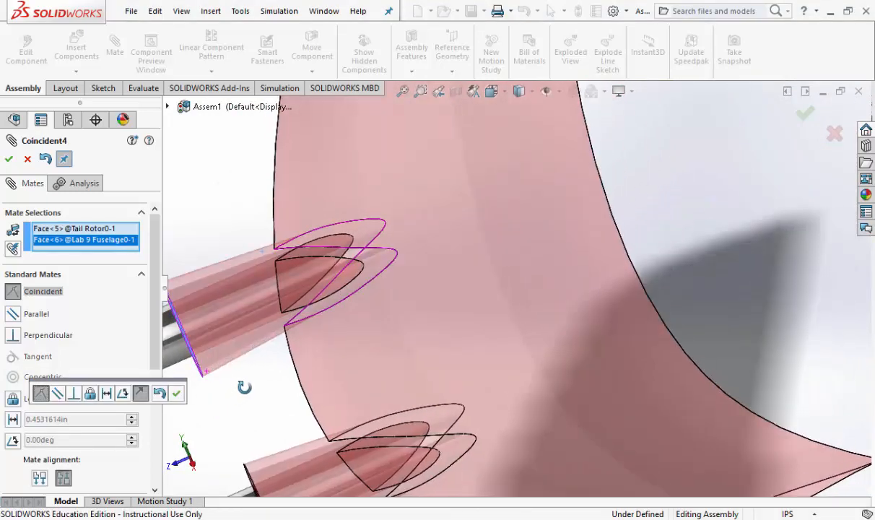
middle_drag(244, 387, 418, 282)
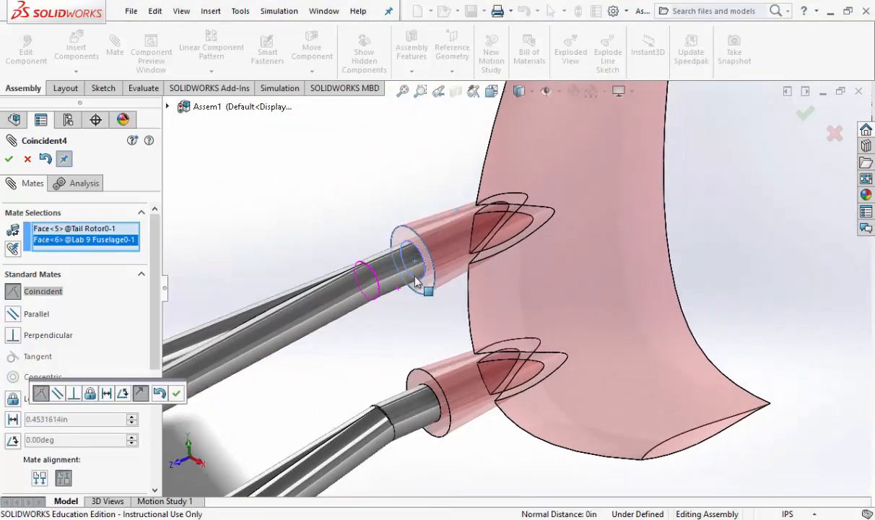
scroll(417, 282, down, 3)
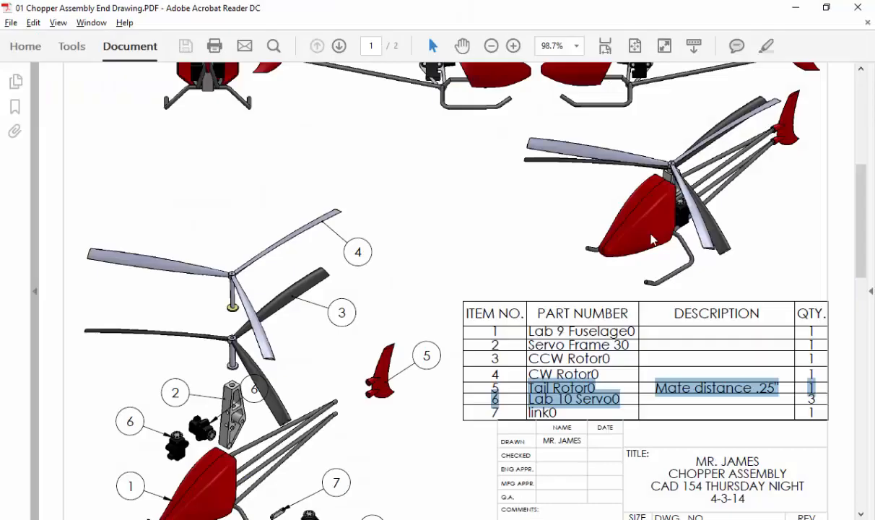
Switch to the end drawing PDF, check the tail rotor's mate distance in the parts table and Detail B, and return to SOLIDWORKS
scroll(553, 266, down, 10)
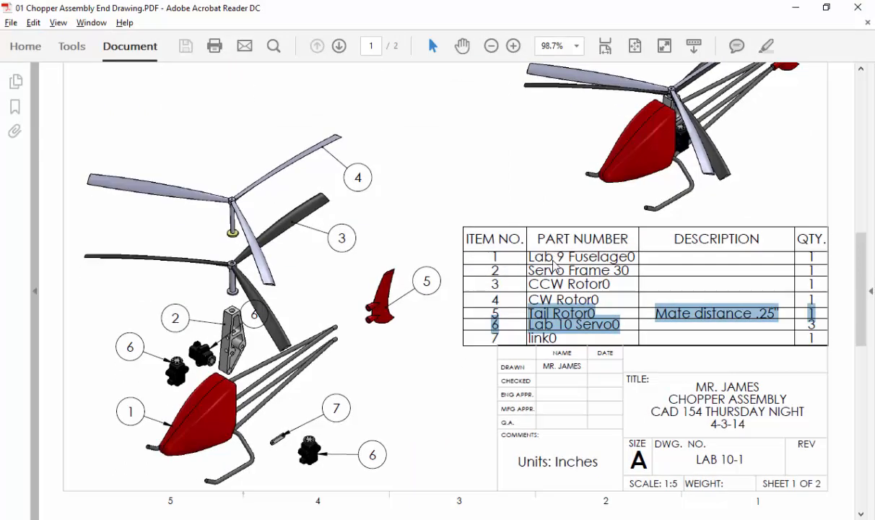
scroll(555, 266, up, 1)
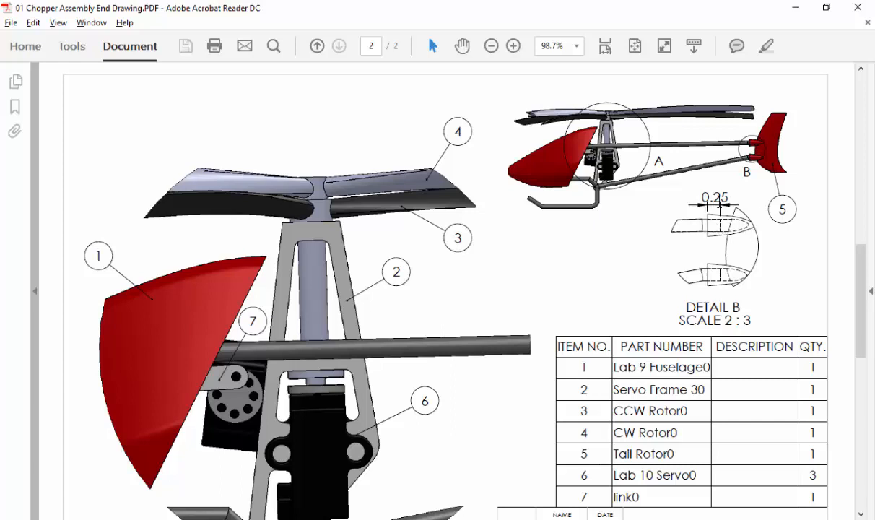
click(473, 518)
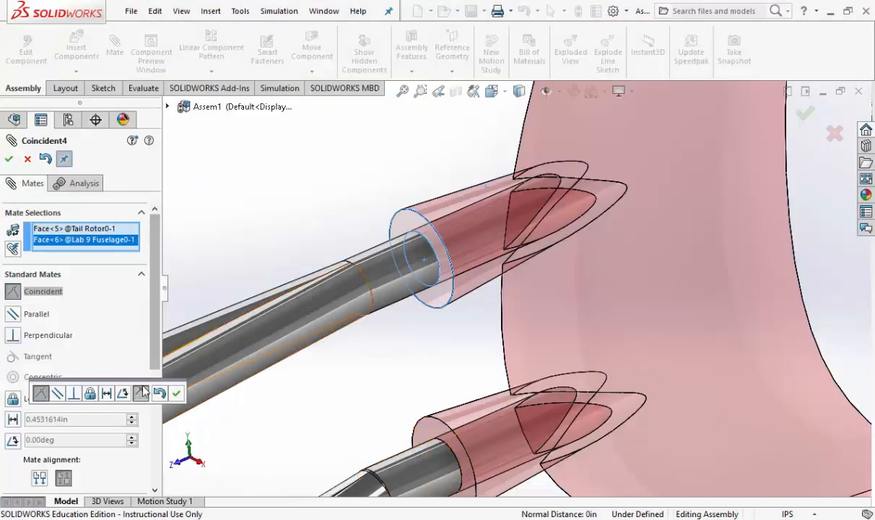
Turn the tail rotor end-face mate into a 0.25 in distance mate with flipped dimension, accept it and finish mating
drag(163, 381, 325, 140)
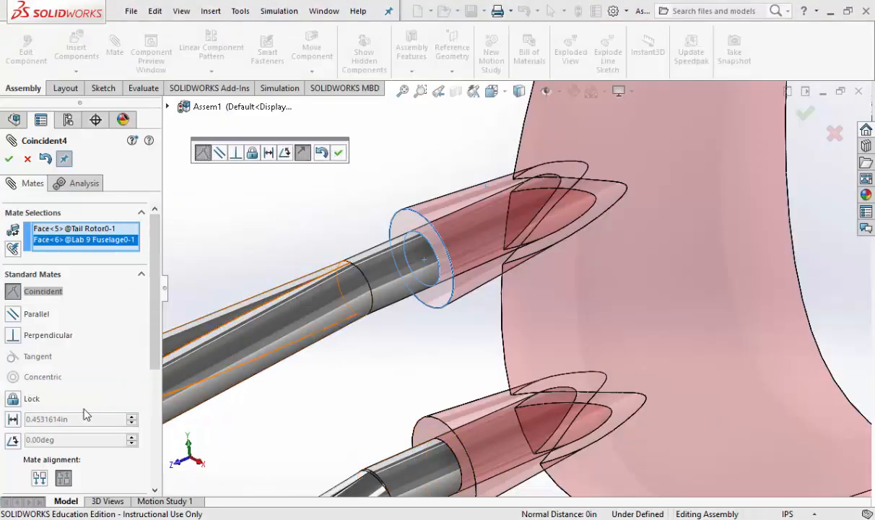
click(13, 420)
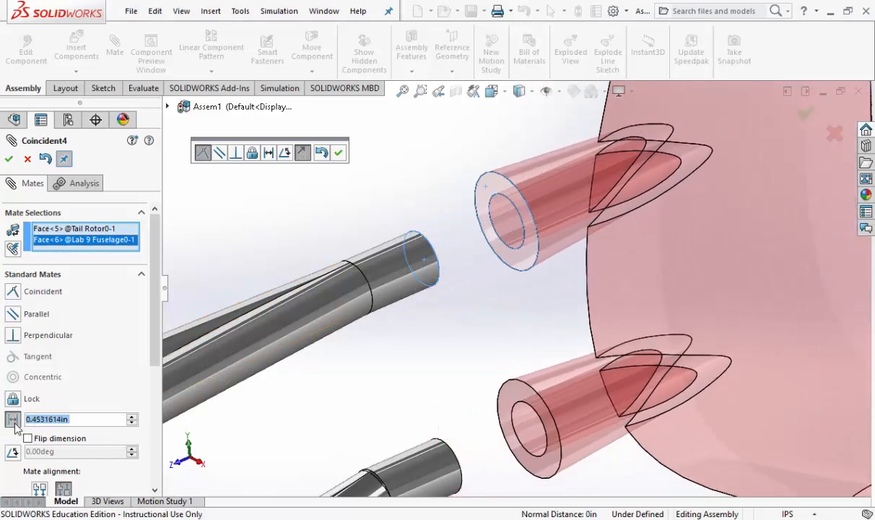
text(25)
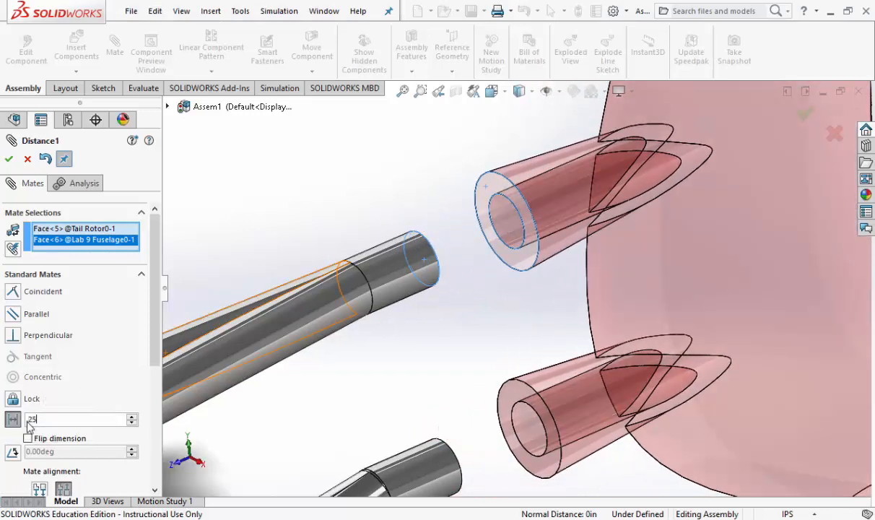
key(Return)
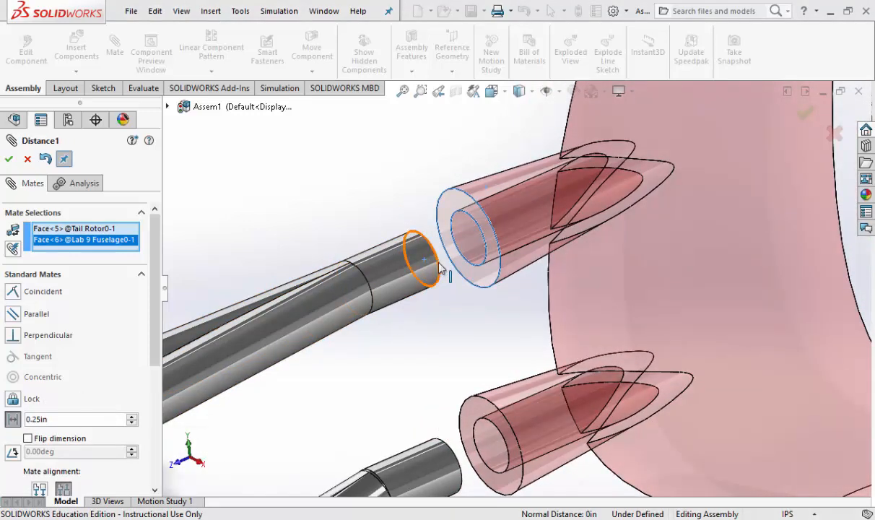
middle_drag(462, 333, 490, 341)
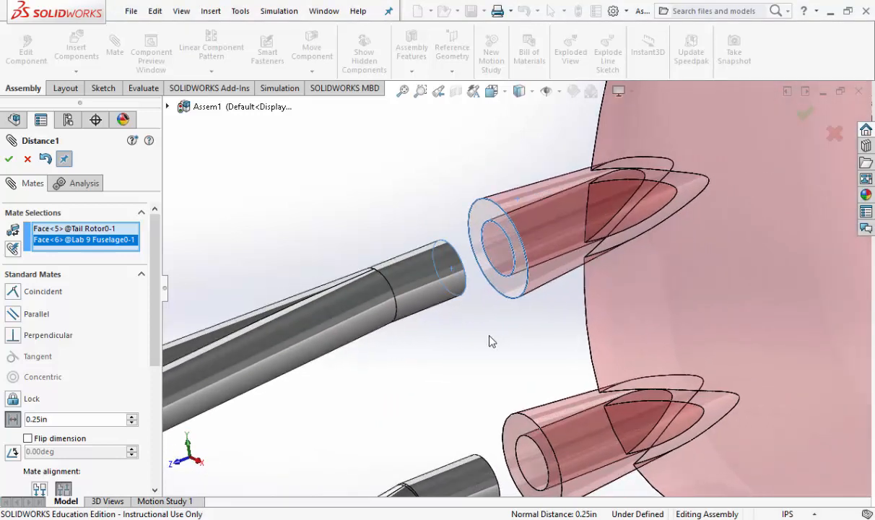
click(29, 438)
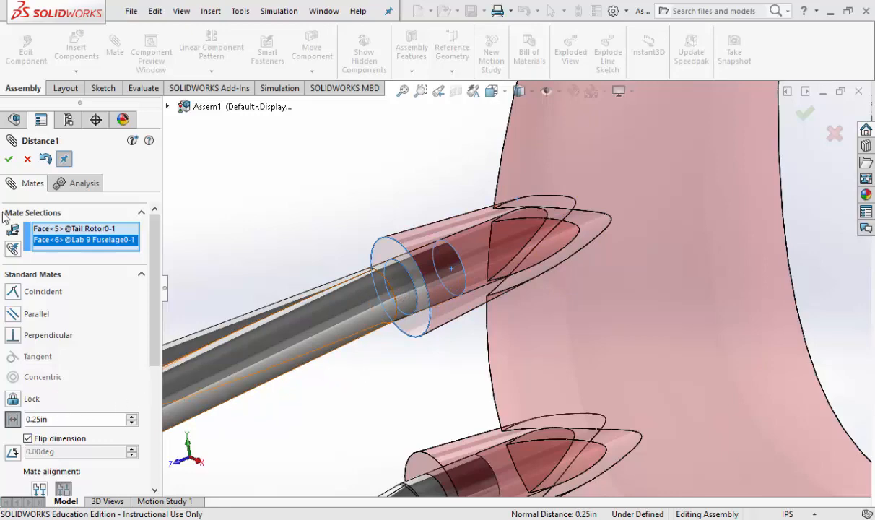
click(9, 159)
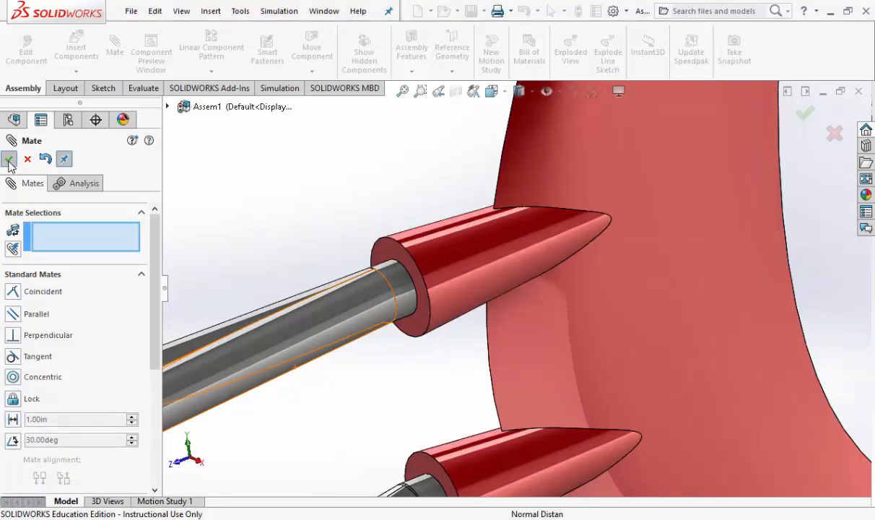
click(9, 160)
Insert Lab 10 Servo0.sldprt as a new component and place it beside the servo frame
key(f)
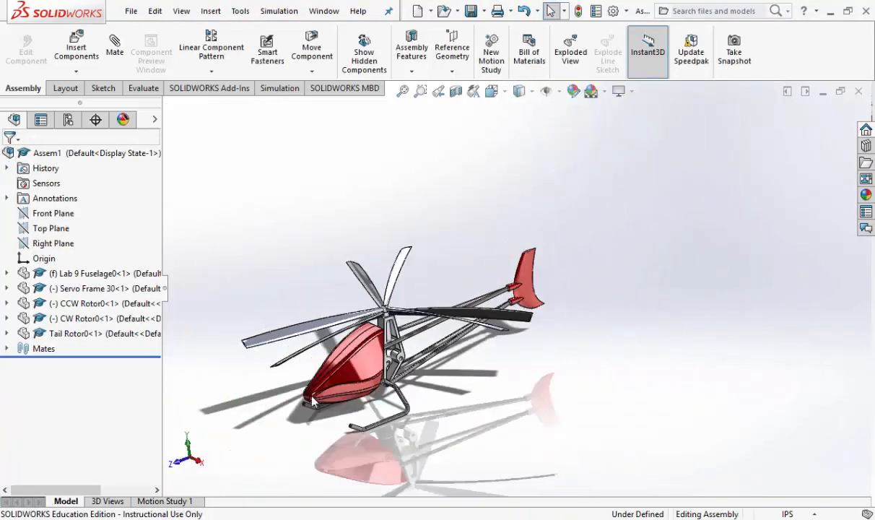
scroll(382, 403, down, 2)
middle_drag(409, 391, 375, 381)
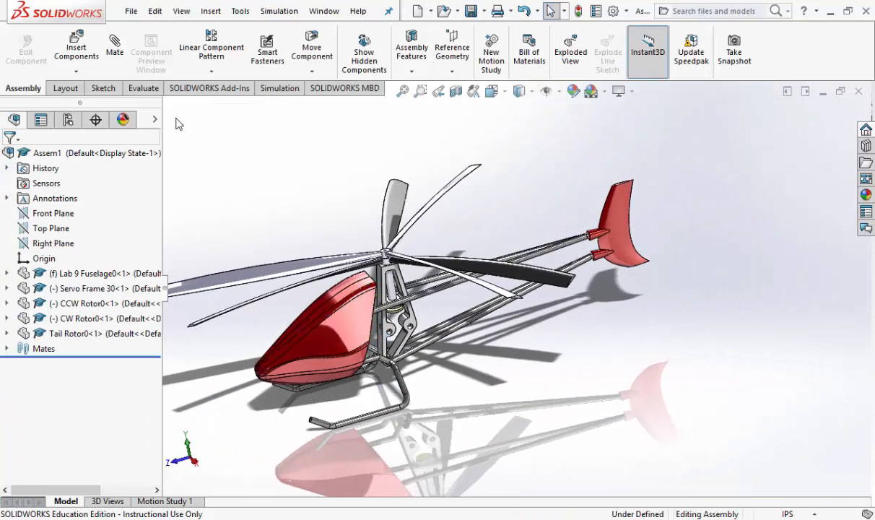
click(75, 46)
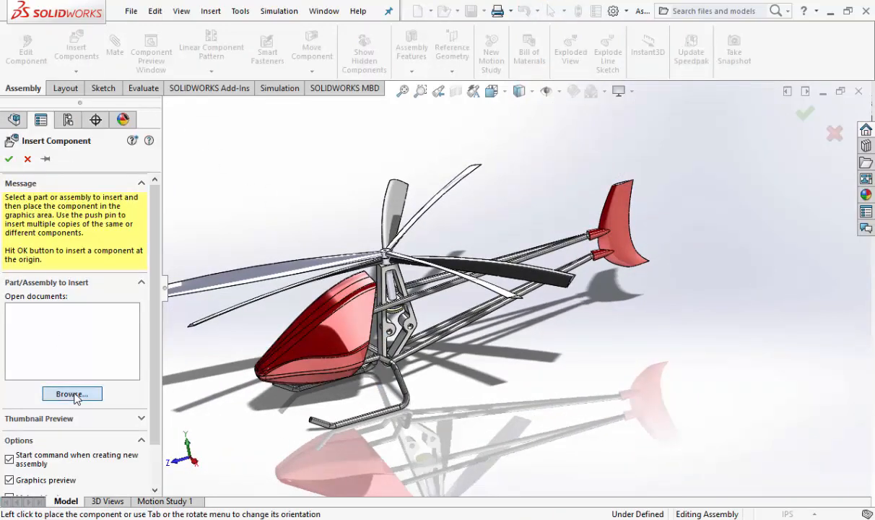
click(72, 393)
click(482, 133)
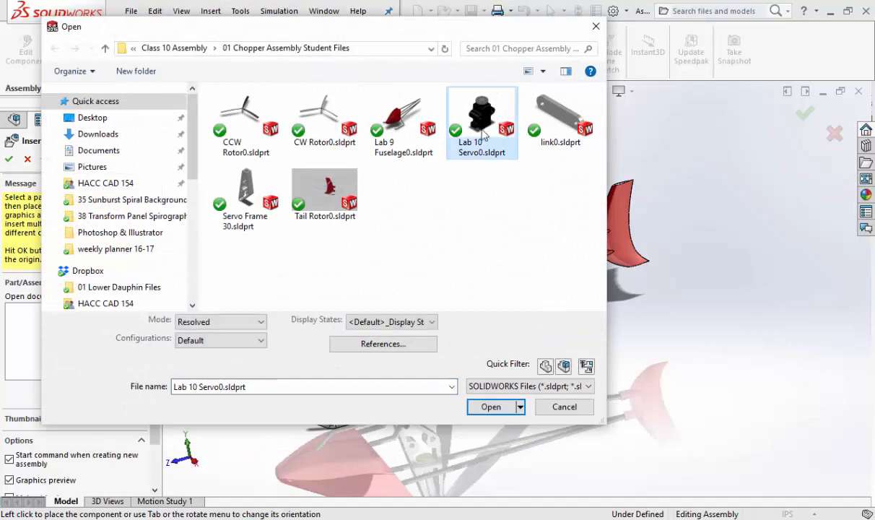
double_click(489, 114)
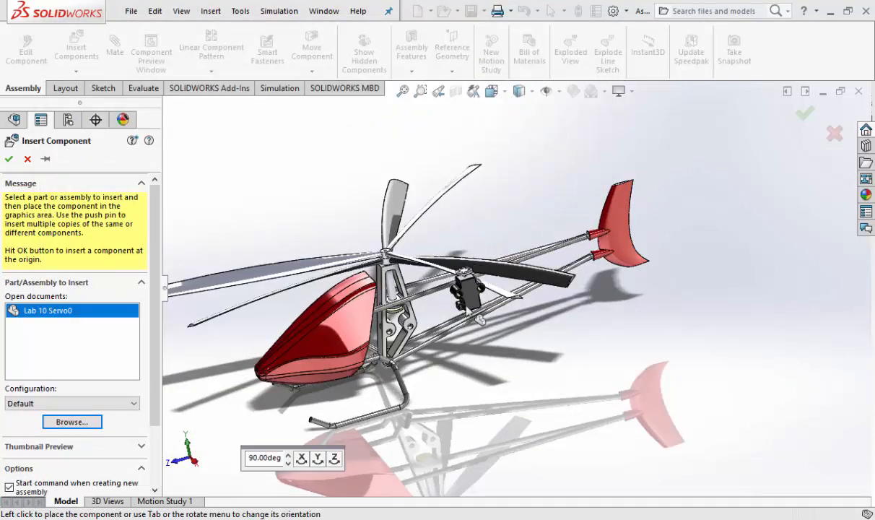
click(416, 394)
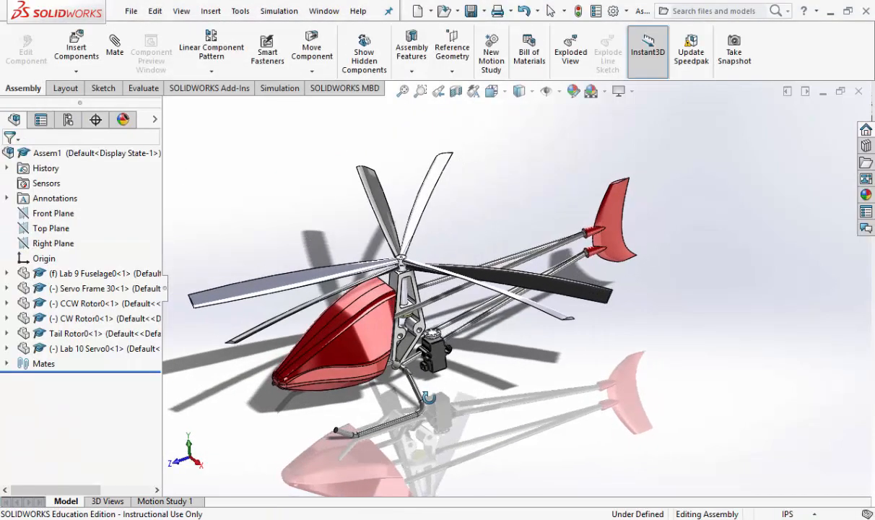
Make three copies of the servo and move the copy covering the servo frame to the open space beside the fuselage
scroll(466, 358, down, 5)
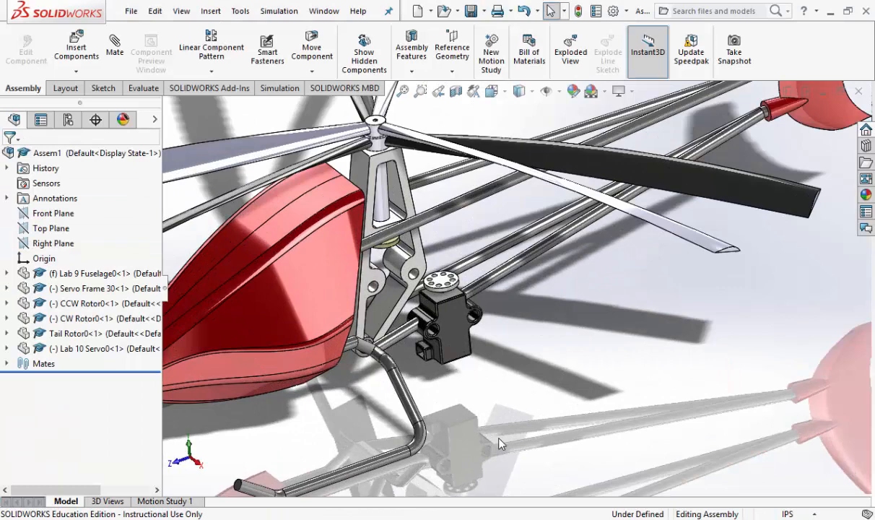
drag(463, 357, 708, 329)
click(678, 378)
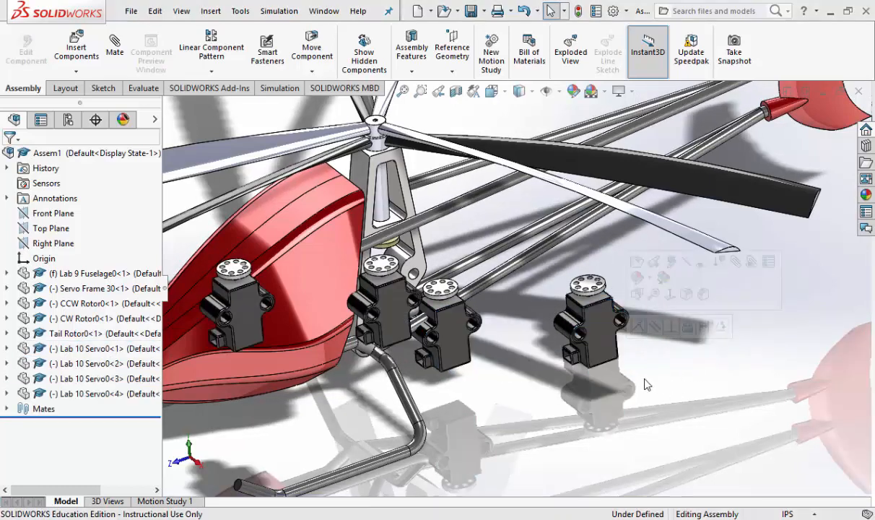
drag(382, 311, 725, 321)
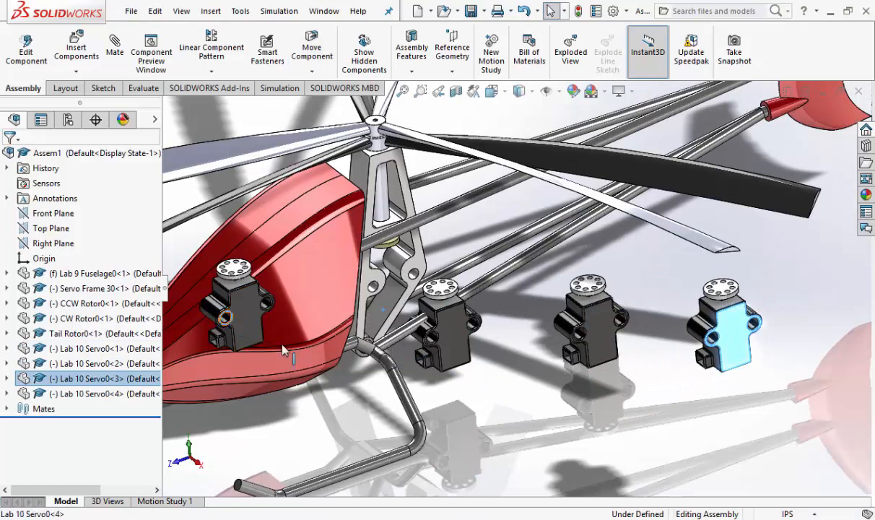
Move the surplus fourth servo off the fuselage body and delete it from the assembly
drag(249, 325, 510, 428)
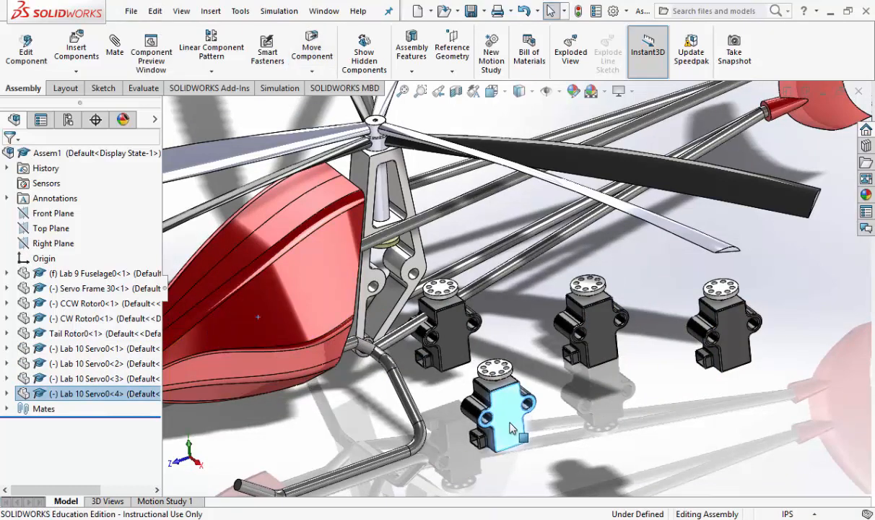
key(Delete)
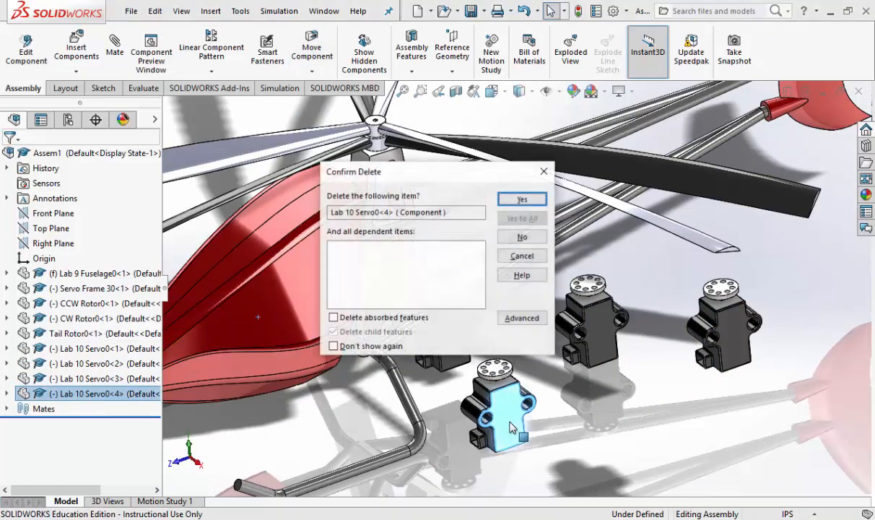
click(523, 199)
Move the first servo clear of the frame and mate its front mounting hole concentric with the servo frame's front lug hole
drag(442, 352, 467, 391)
scroll(433, 296, down, 3)
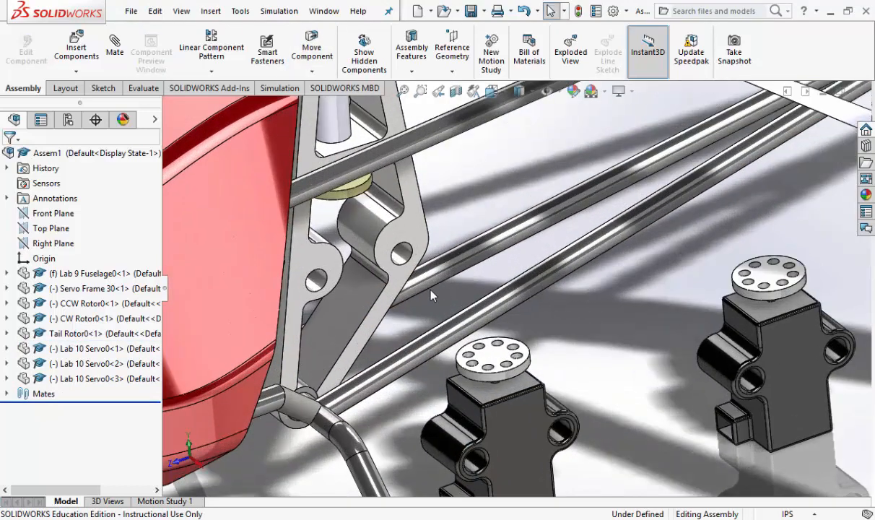
click(476, 466)
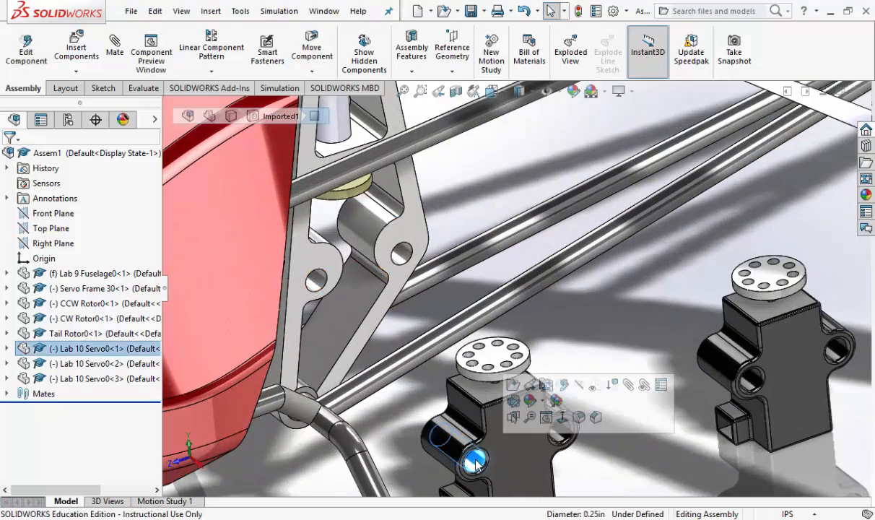
key(m)
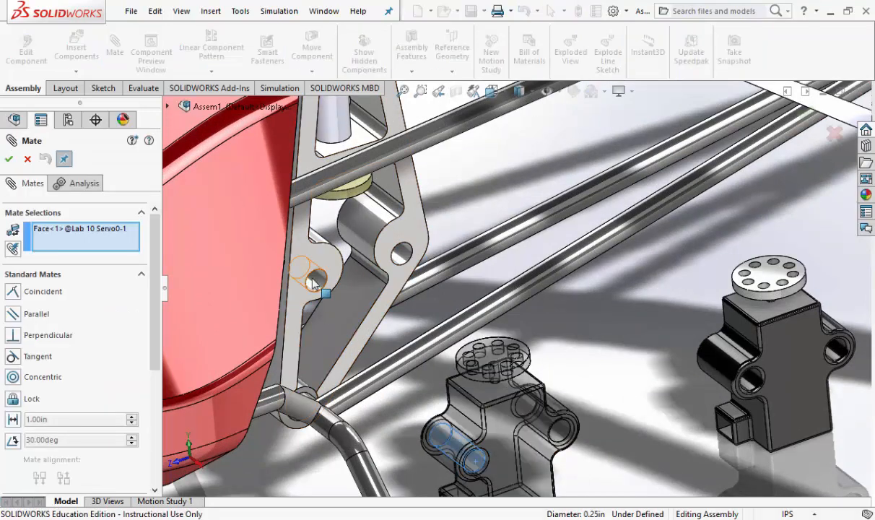
click(316, 281)
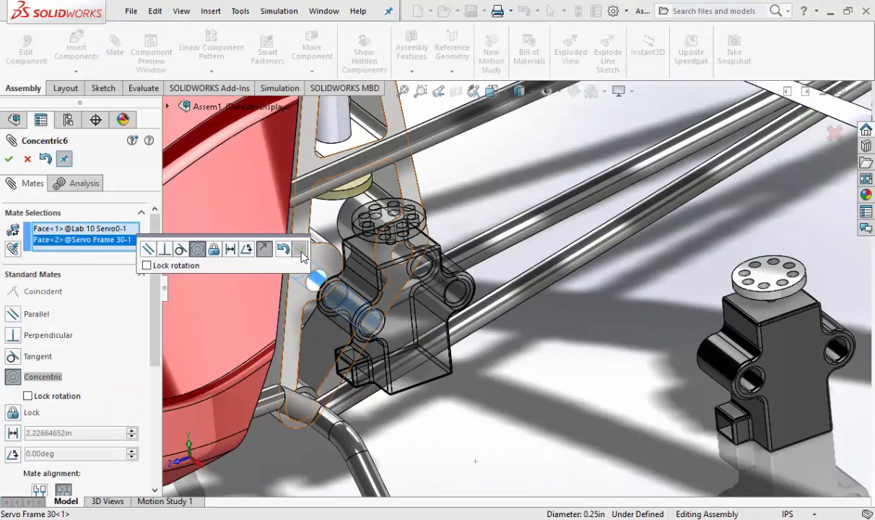
click(299, 248)
Mate the first servo's rear mounting hole concentric with the servo frame's rear lug hole and accept the mate
click(462, 297)
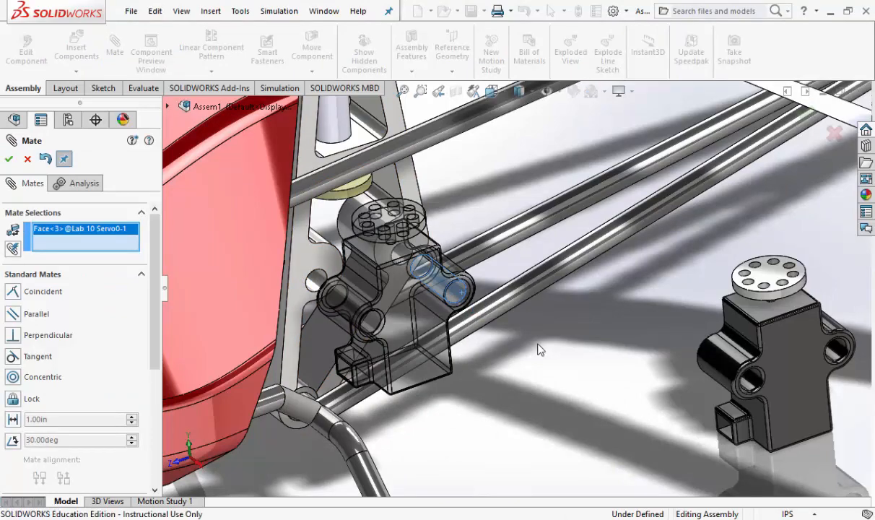
middle_drag(538, 349, 474, 338)
scroll(434, 299, down, 1)
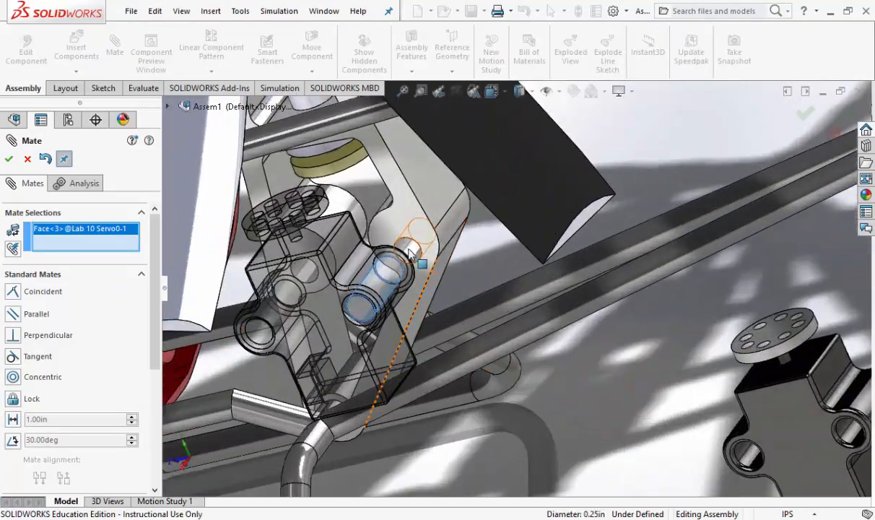
click(409, 253)
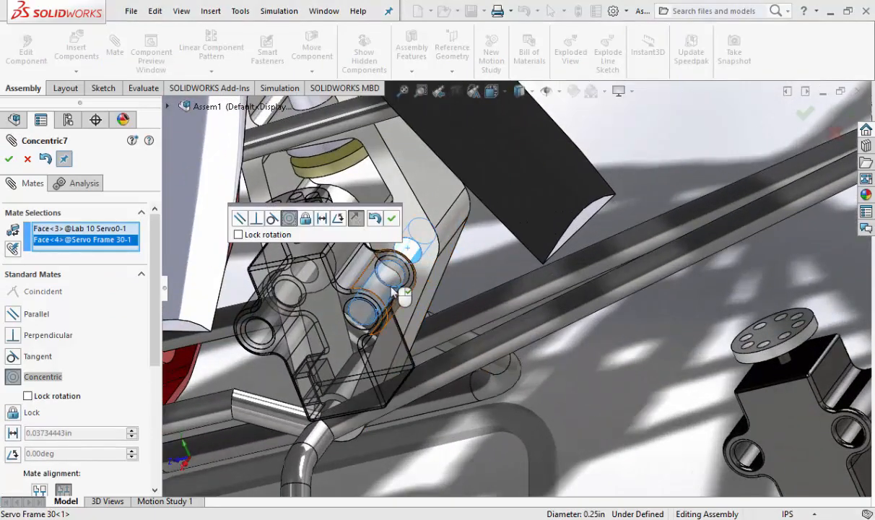
click(391, 218)
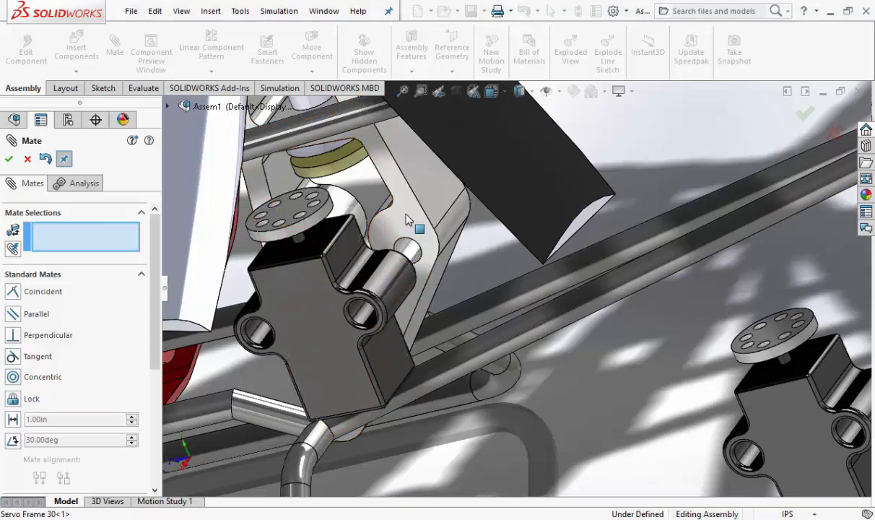
Mate the first servo's lug-side face coincident with the adjoining side face of the servo frame and accept the mate
click(406, 220)
middle_drag(406, 220, 380, 225)
click(381, 224)
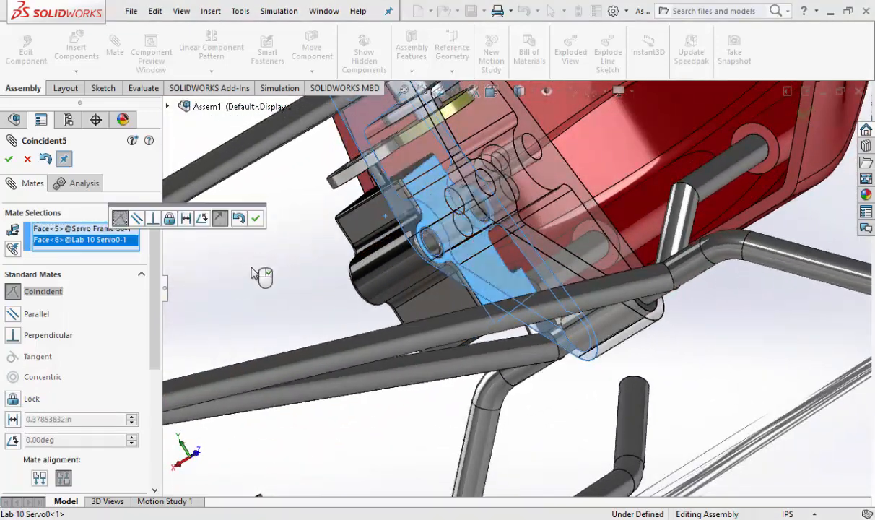
middle_drag(260, 272, 319, 261)
scroll(320, 260, up, 3)
scroll(319, 261, down, 3)
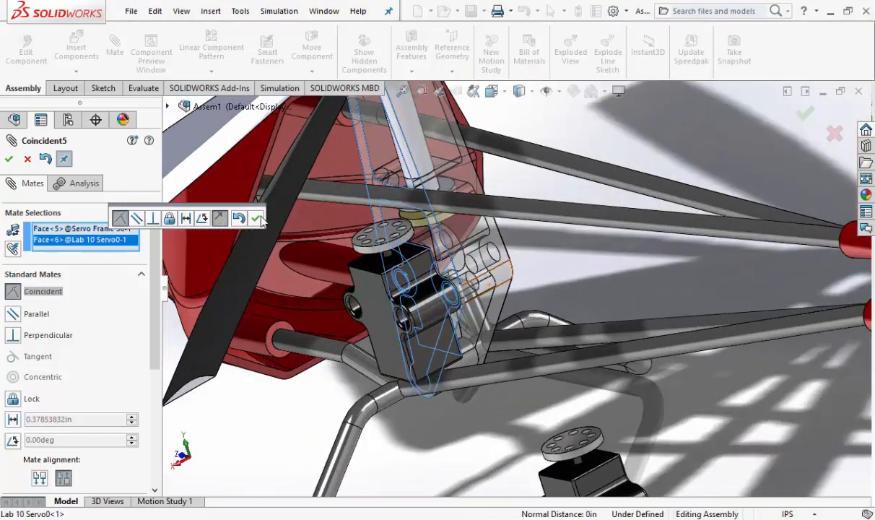
click(255, 218)
Move the second servo to the open space beside the opposite side of the servo frame, just above the lower boom
drag(577, 379, 606, 129)
middle_drag(806, 163, 690, 234)
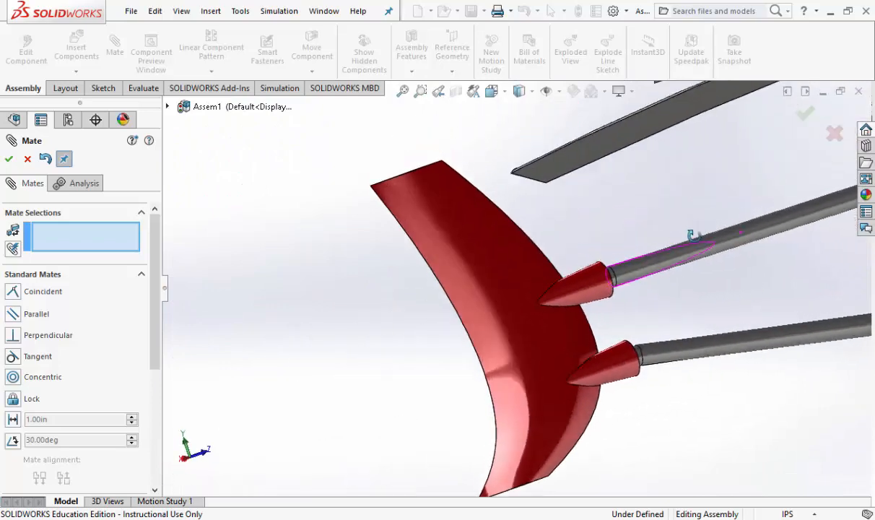
scroll(697, 256, up, 7)
scroll(673, 253, down, 5)
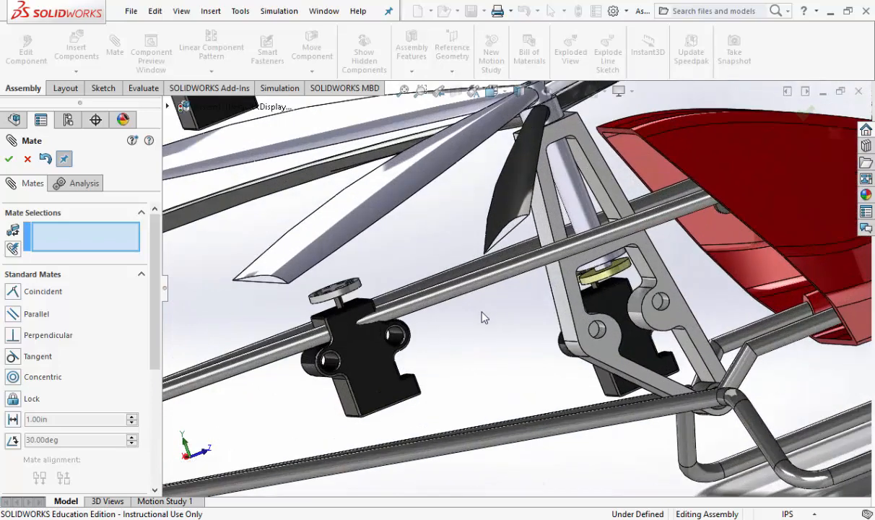
drag(378, 370, 514, 408)
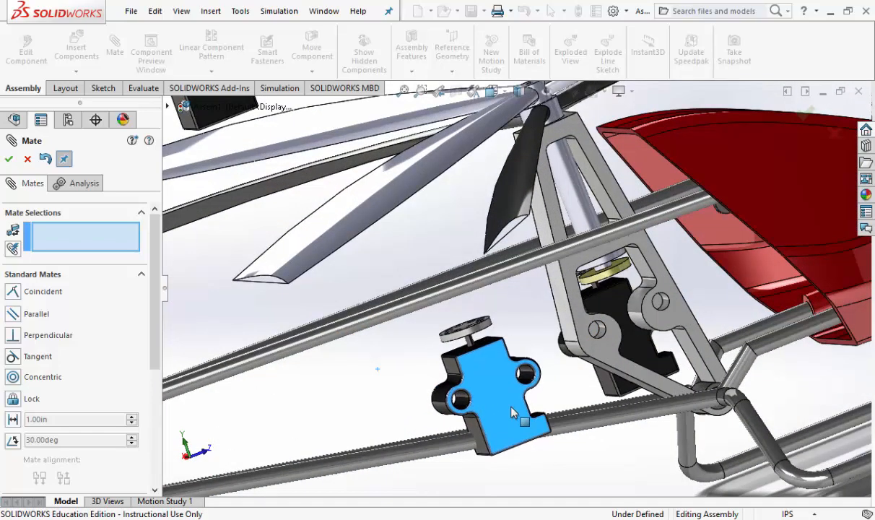
Mate the second servo's front mounting hole concentric with the servo frame's front lug hole
scroll(563, 361, down, 8)
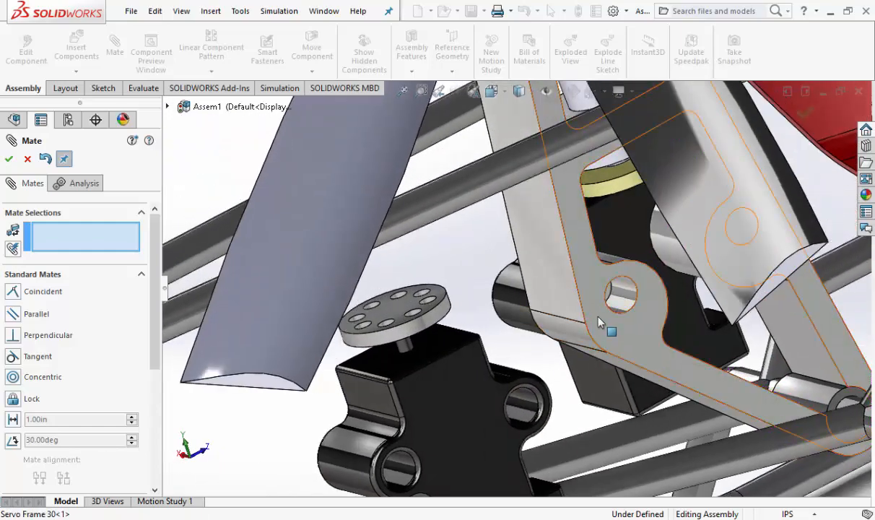
middle_drag(526, 268, 487, 329)
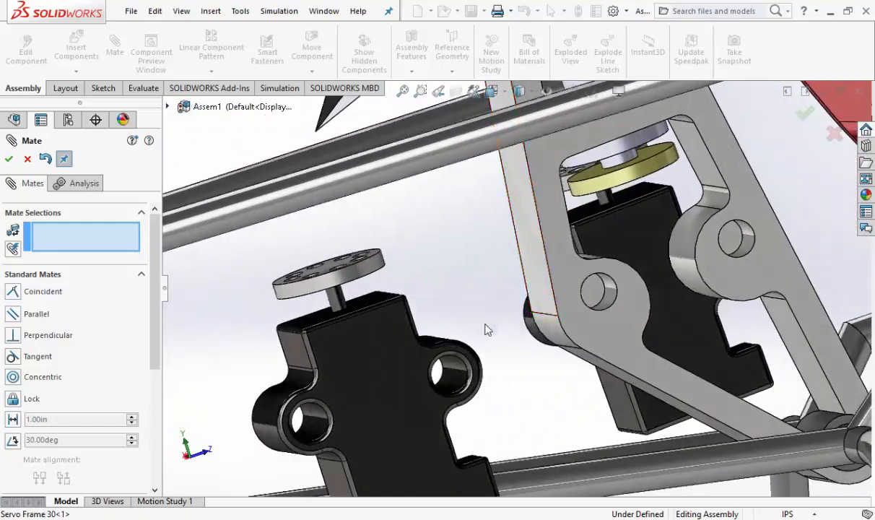
click(455, 382)
click(739, 272)
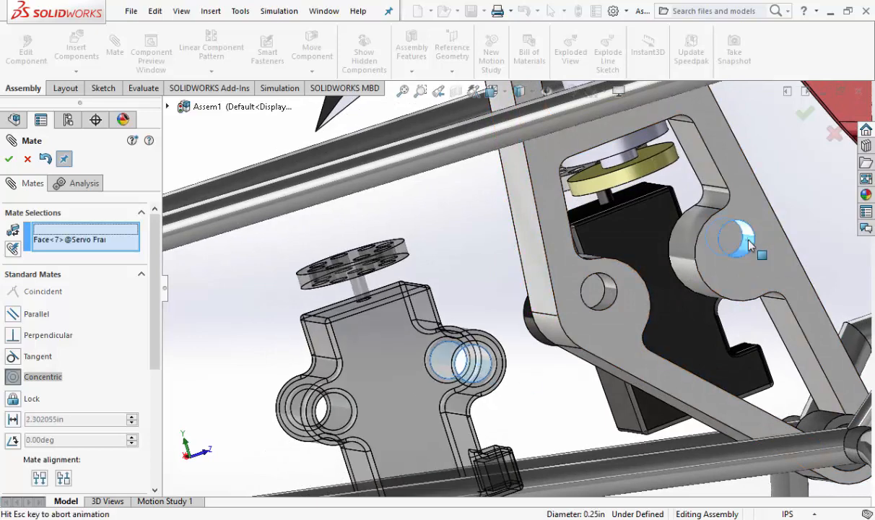
click(805, 114)
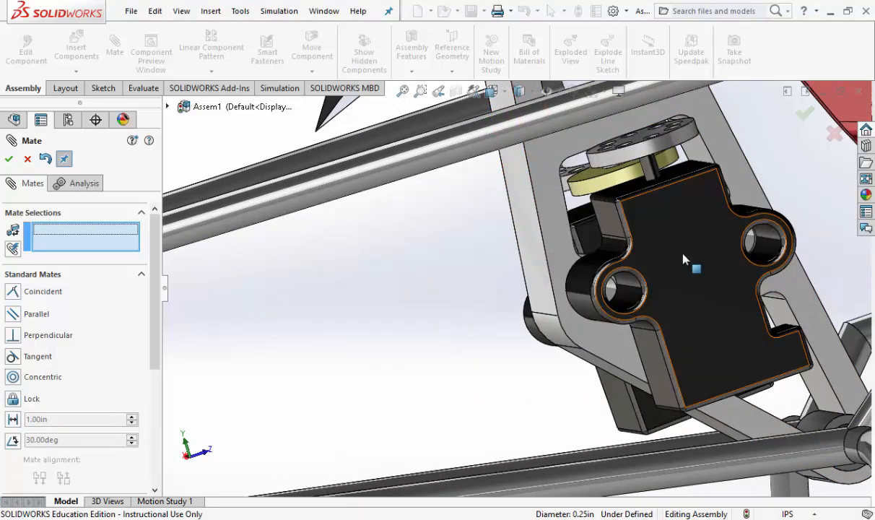
Swing the second servo off alignment and mate its rear mounting hole concentric with the servo frame's rear lug hole
click(726, 272)
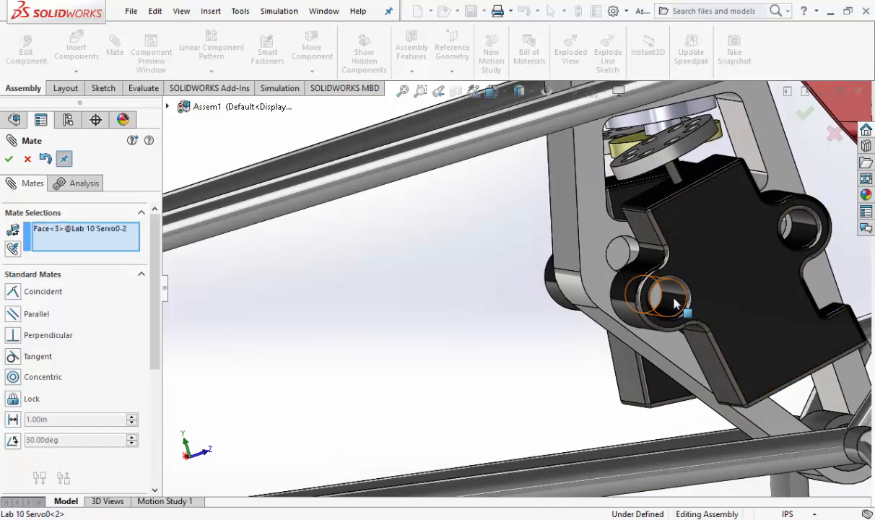
click(634, 251)
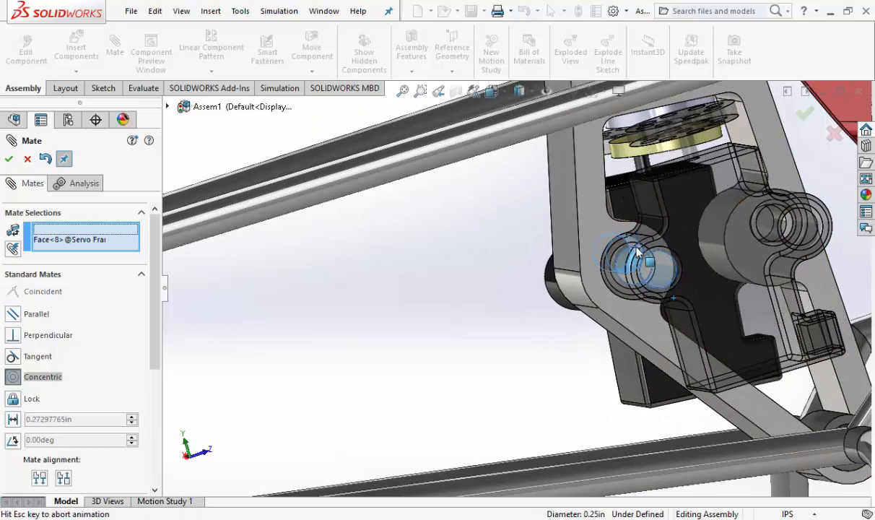
click(809, 215)
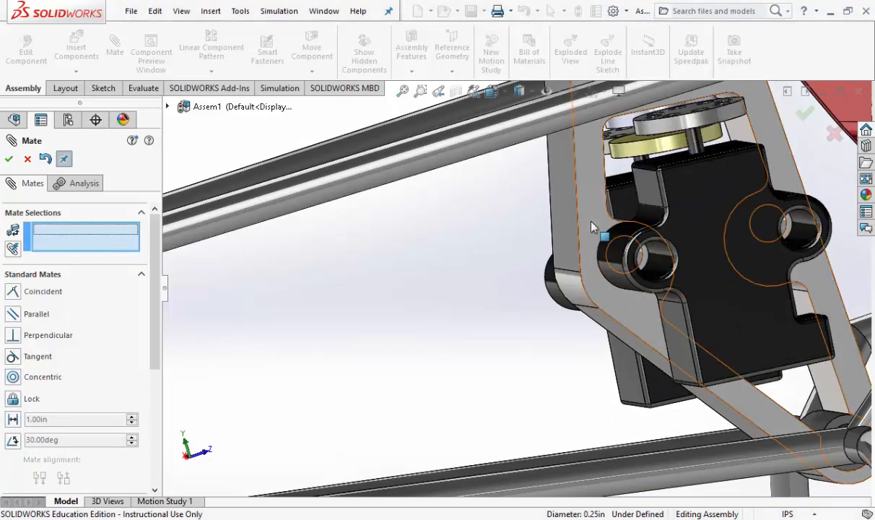
Mate the second servo's lug-side face coincident with the servo frame's adjoining side face and finish mating
click(591, 226)
middle_drag(591, 226, 751, 227)
click(828, 203)
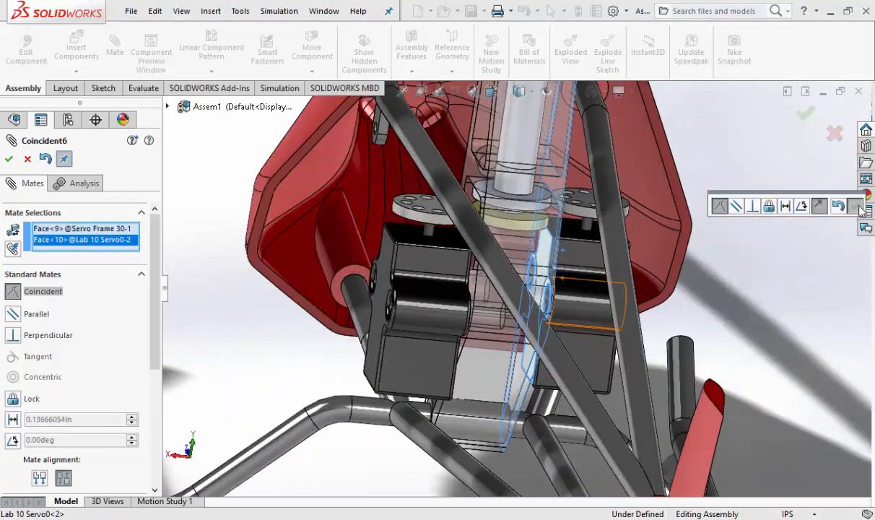
click(855, 206)
click(804, 118)
Move the third servo down closer to the rotor blades above the fuselage
middle_drag(722, 267, 611, 311)
scroll(603, 308, up, 5)
scroll(606, 309, down, 1)
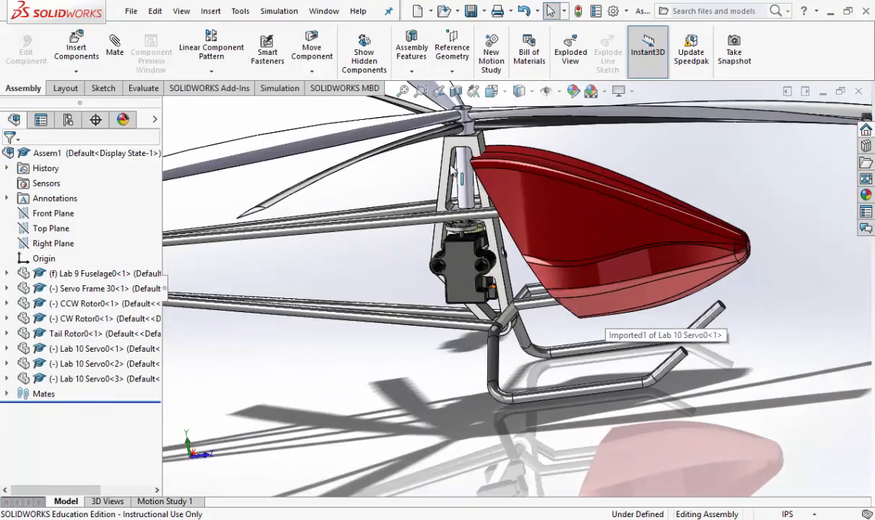
drag(444, 175, 419, 188)
mouse_move(488, 221)
middle_down()
mouse_move(453, 240)
mouse_move(450, 254)
mouse_move(485, 233)
middle_up()
scroll(485, 228, up, 5)
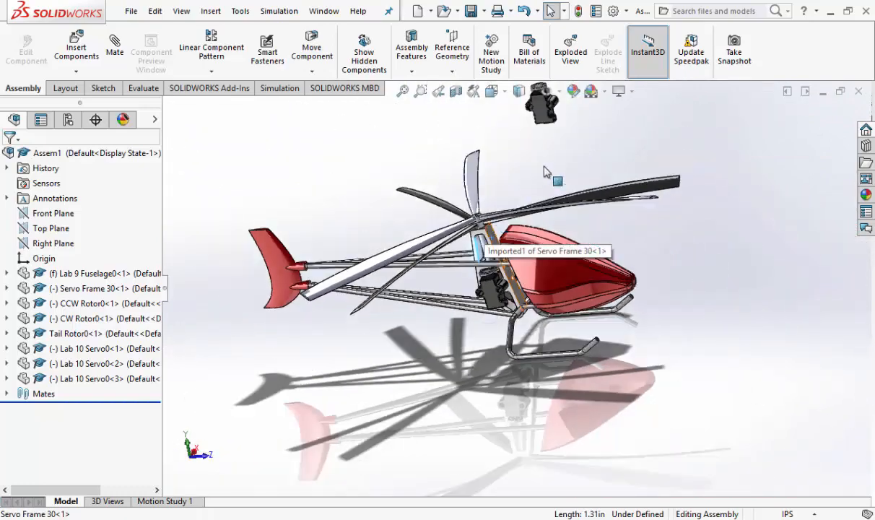
drag(551, 112, 531, 193)
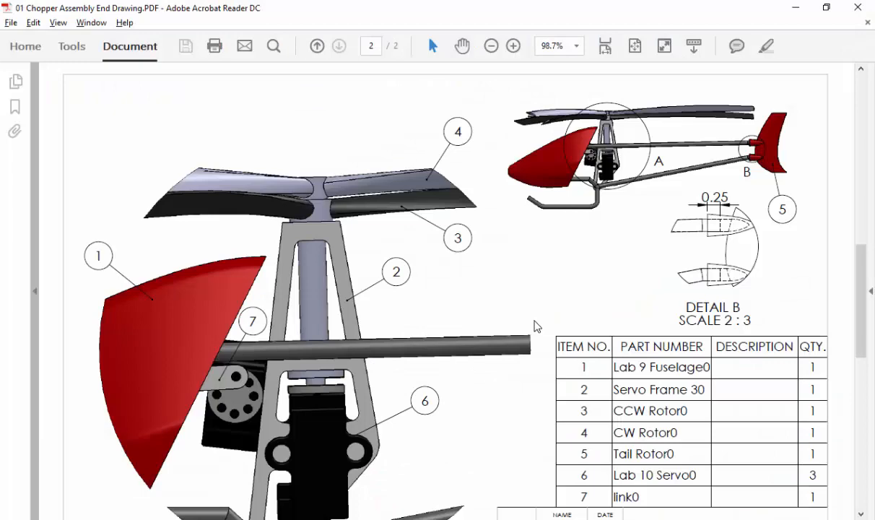
Switch to the chopper end drawing PDF and examine the servo placement in sheet 1's exploded view at 150% zoom
scroll(535, 326, down, 1)
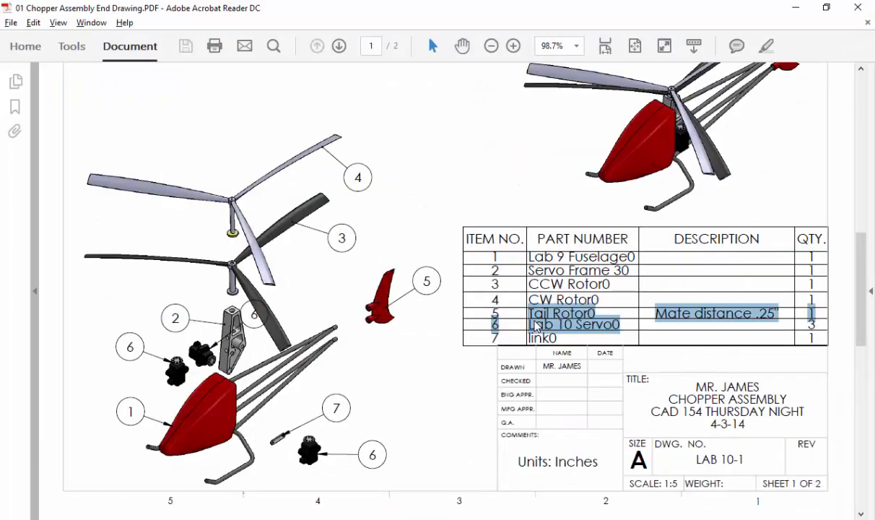
click(512, 46)
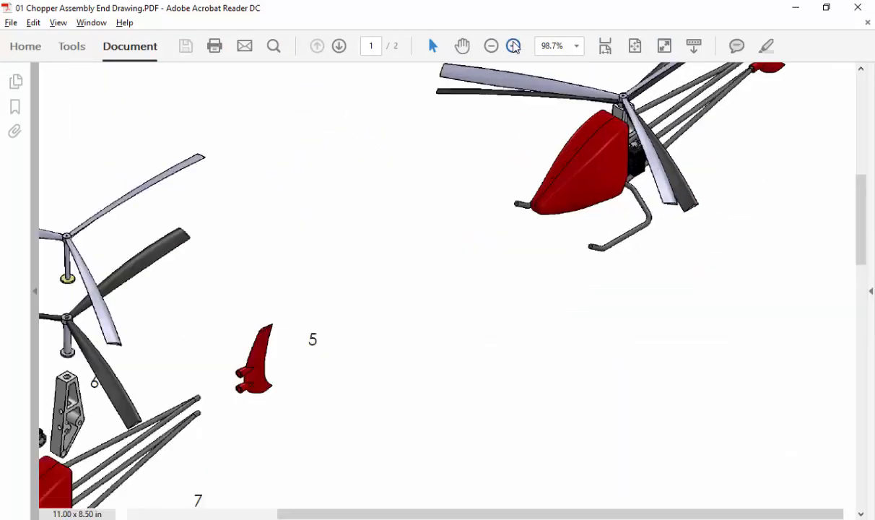
click(511, 46)
drag(428, 517, 221, 517)
scroll(216, 405, down, 3)
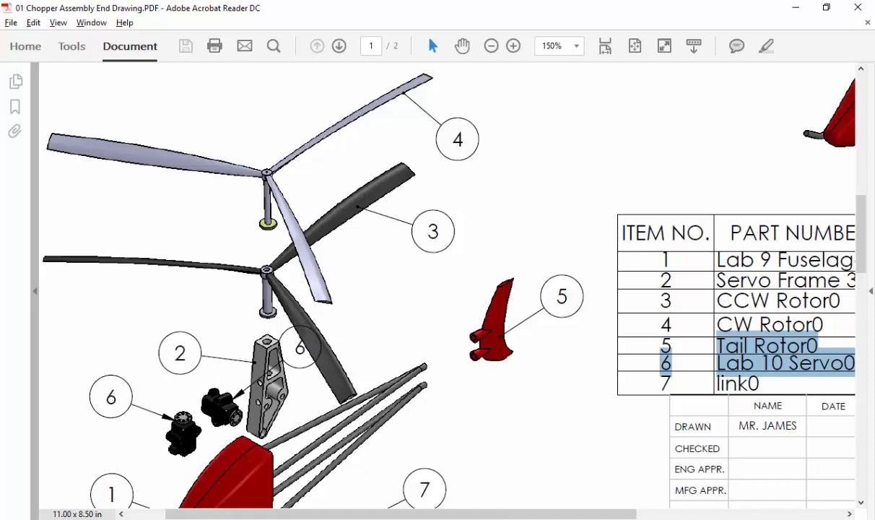
Switch back to SOLIDWORKS and mate the third servo's mounting hole concentric with the upper hole in the servo frame's fuselage-side edge
key(alt+Tab)
scroll(552, 202, down, 5)
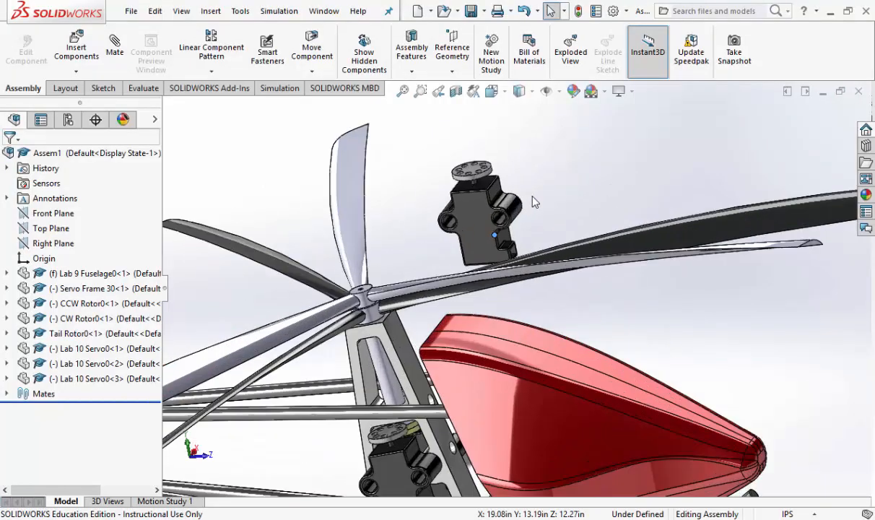
scroll(524, 228, down, 3)
drag(512, 265, 445, 258)
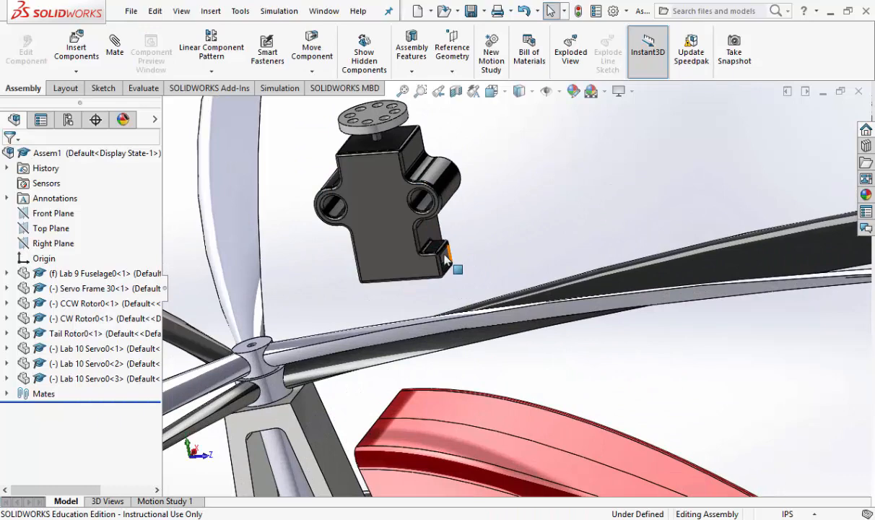
click(423, 207)
scroll(526, 295, up, 5)
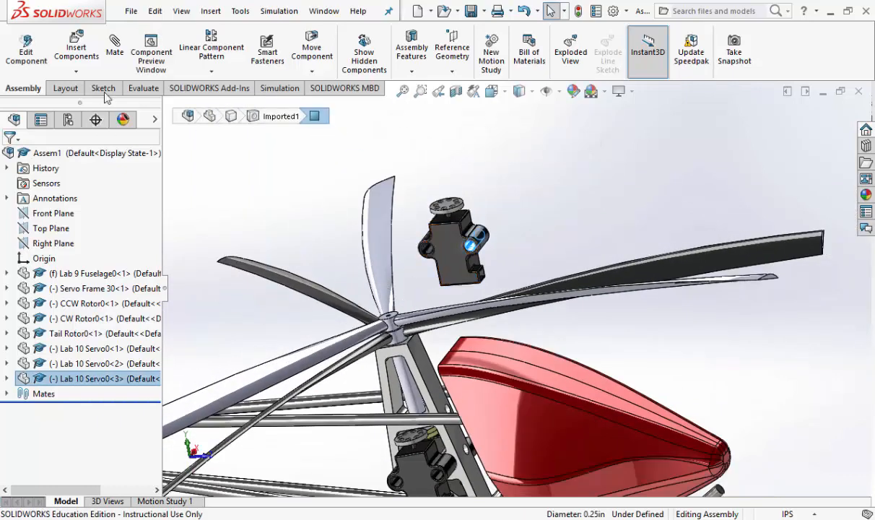
scroll(457, 366, down, 5)
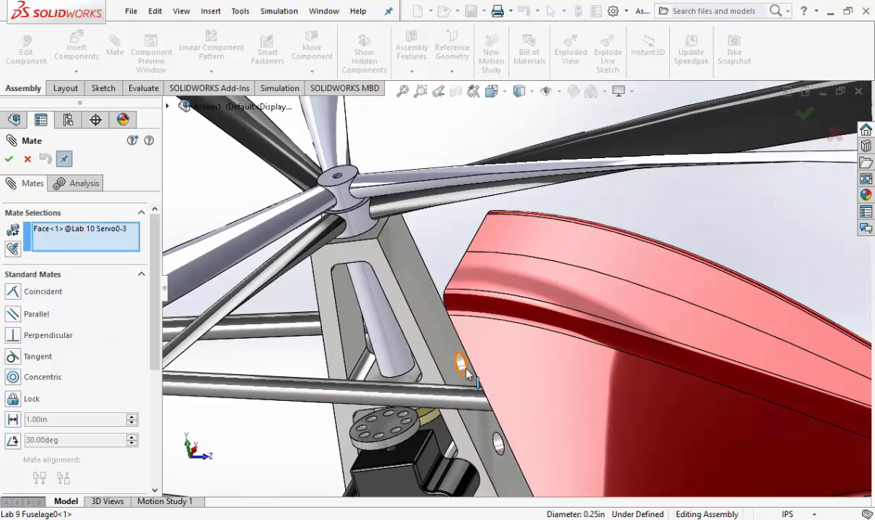
click(463, 368)
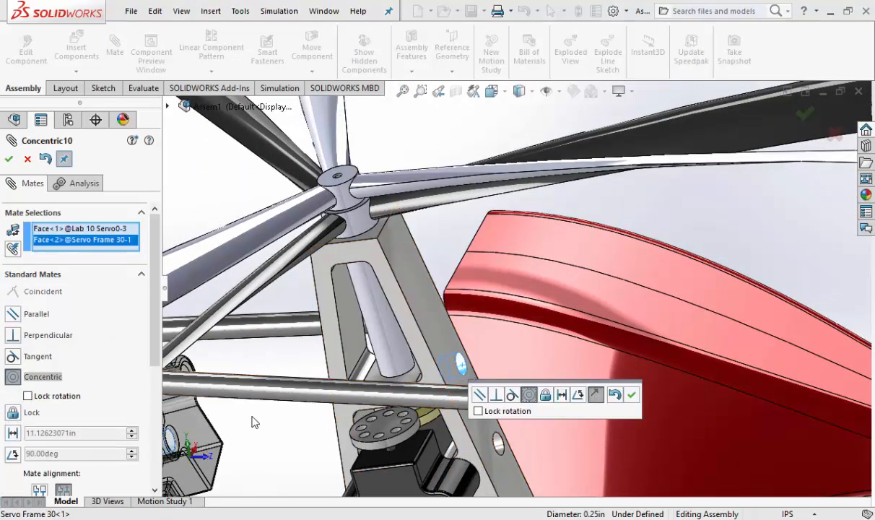
scroll(229, 387, down, 2)
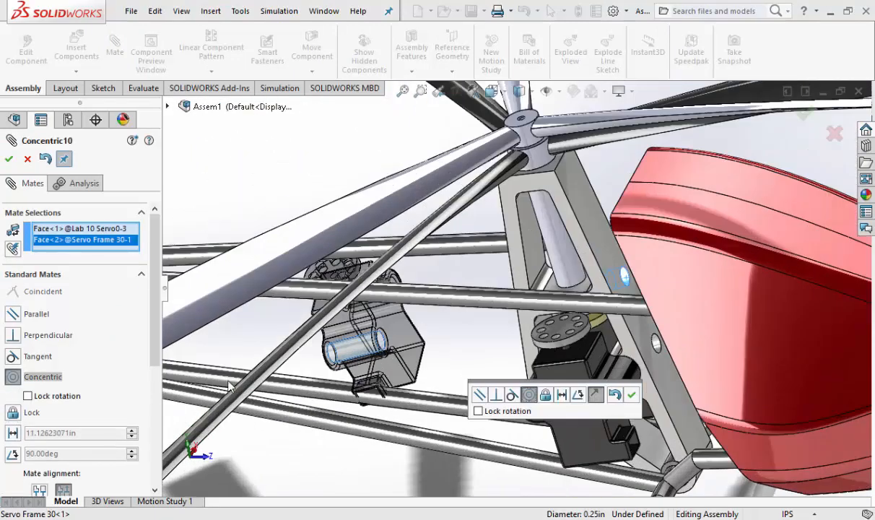
click(8, 159)
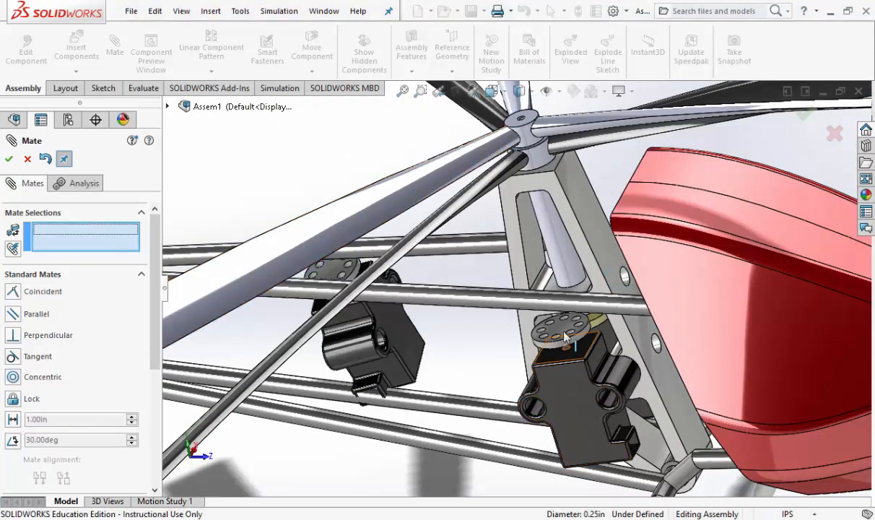
Mate the third servo's other mounting hole concentric with the lower hole in the servo frame's fuselage-side edge
scroll(404, 268, down, 2)
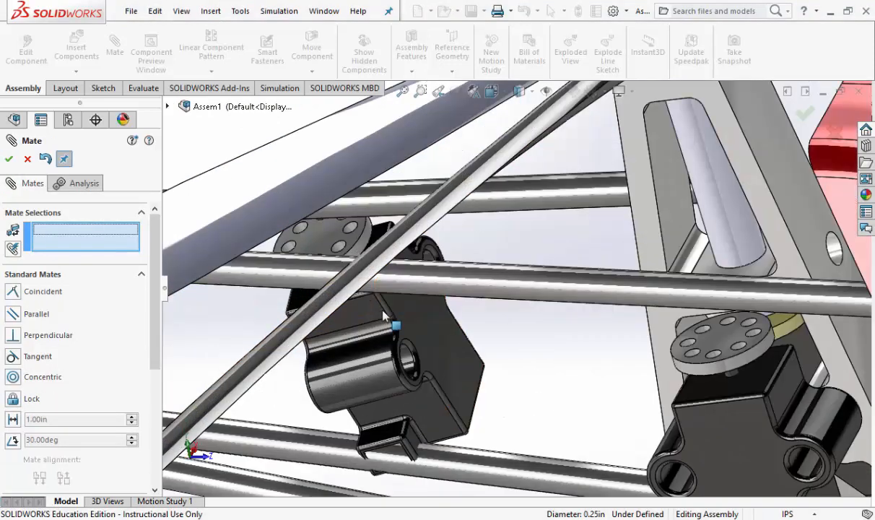
click(431, 264)
middle_drag(431, 264, 711, 331)
click(700, 323)
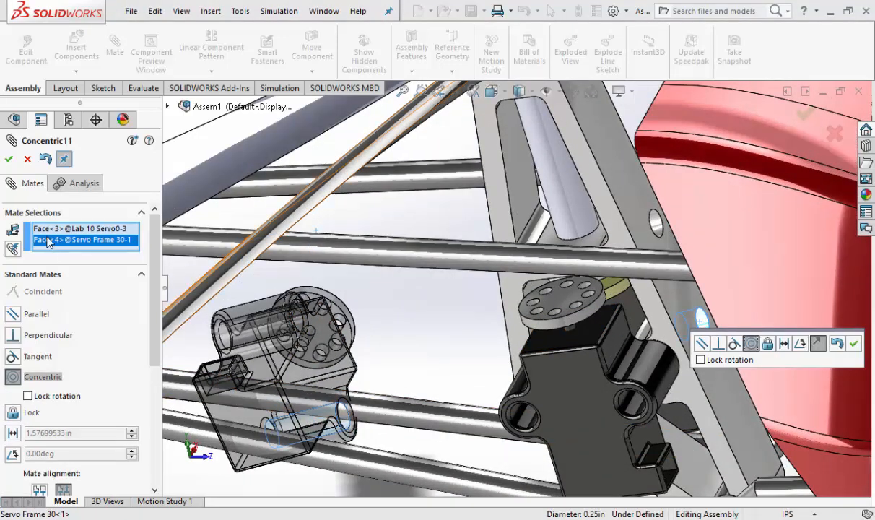
click(9, 159)
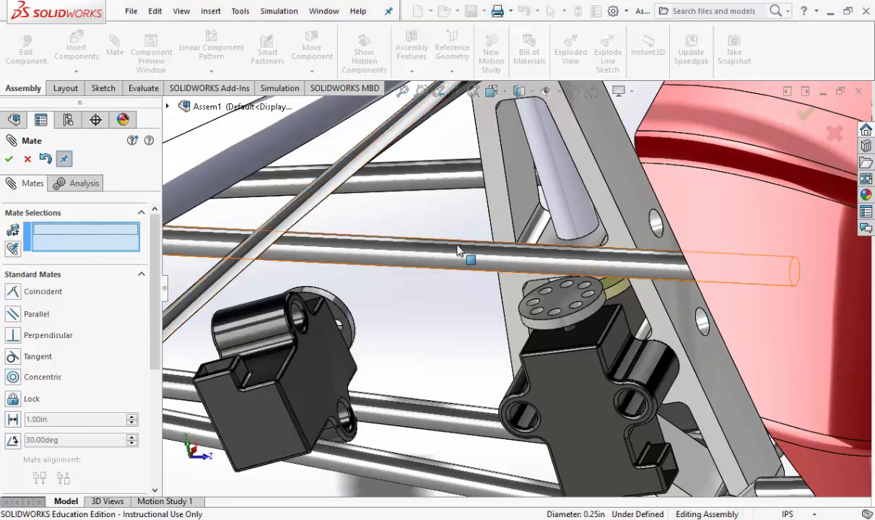
Mate the third servo's lug-side face coincident with the servo frame's face towards the fuselage and finish mating
click(626, 196)
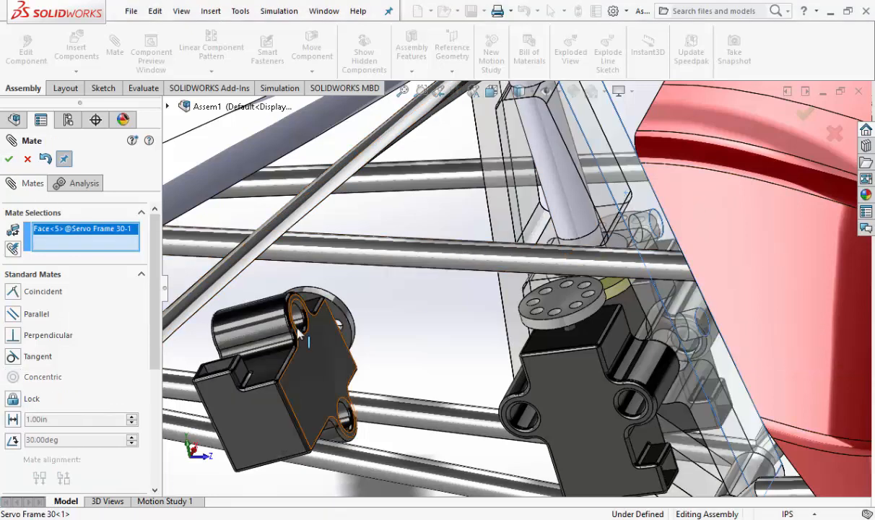
middle_drag(298, 330, 202, 375)
click(201, 374)
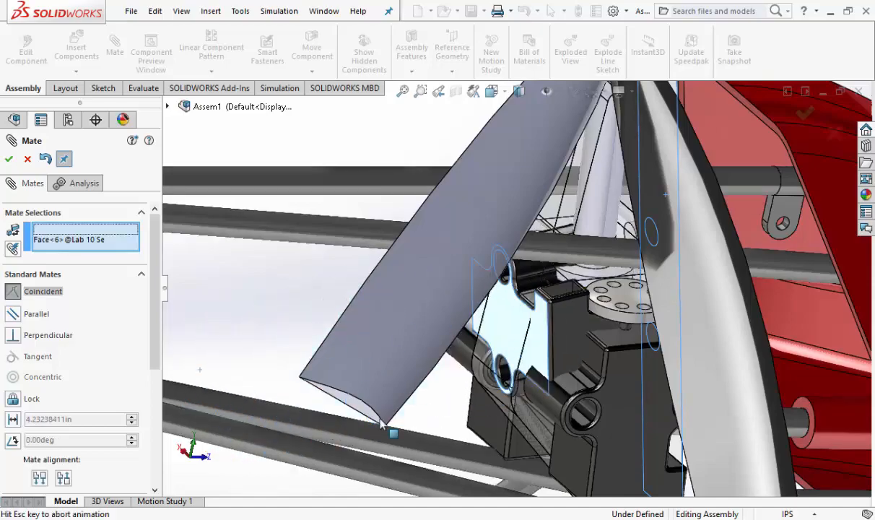
middle_drag(581, 412, 588, 278)
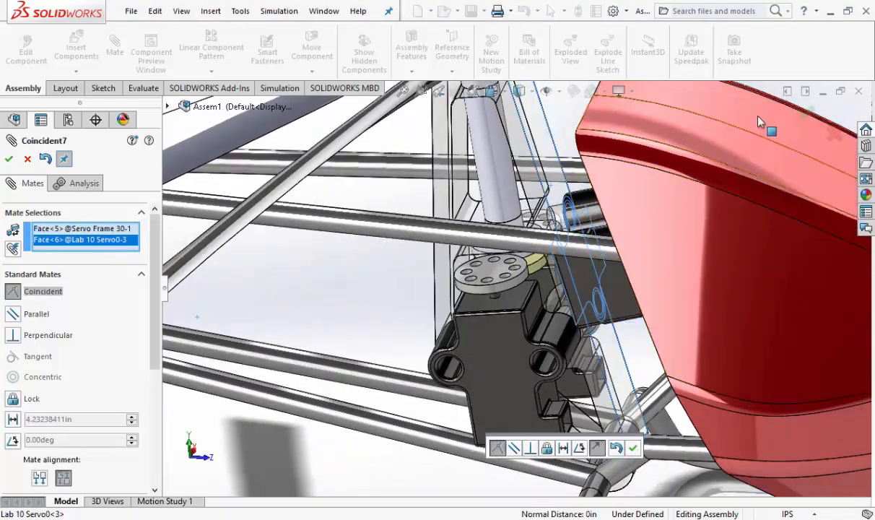
key(Return)
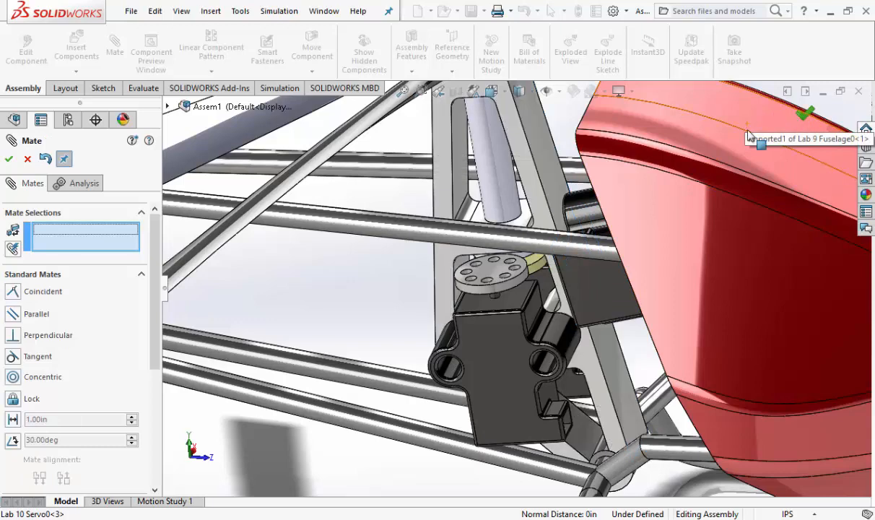
click(8, 159)
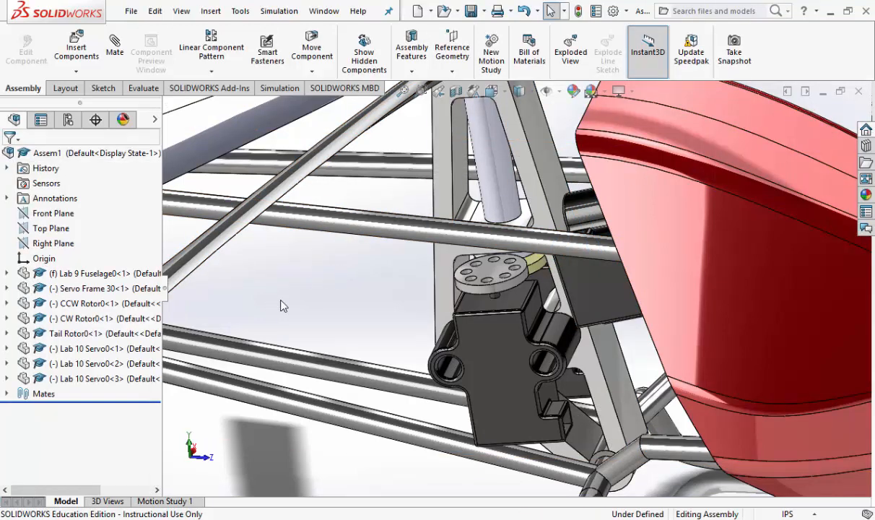
middle_drag(280, 300, 301, 277)
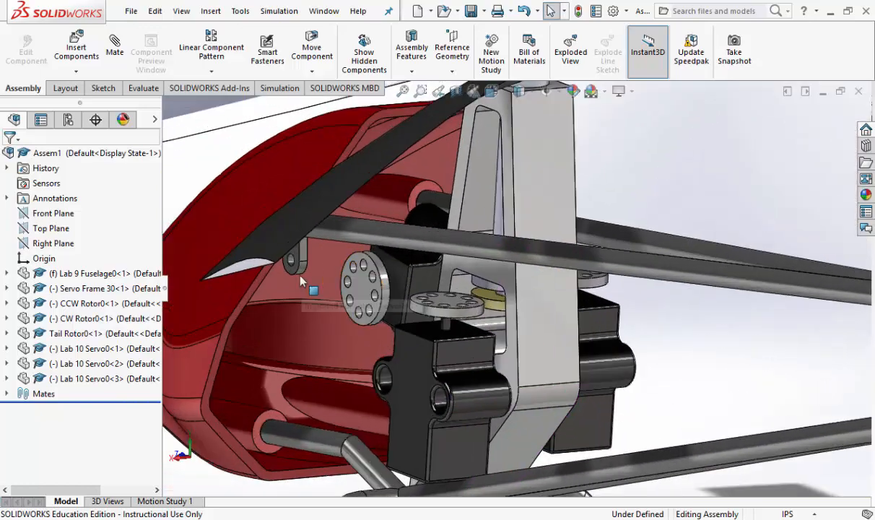
Swing the CCW rotor blade clear of the fuselage lug and insert link0.sldprt beside the third servo's horn
drag(281, 257, 254, 174)
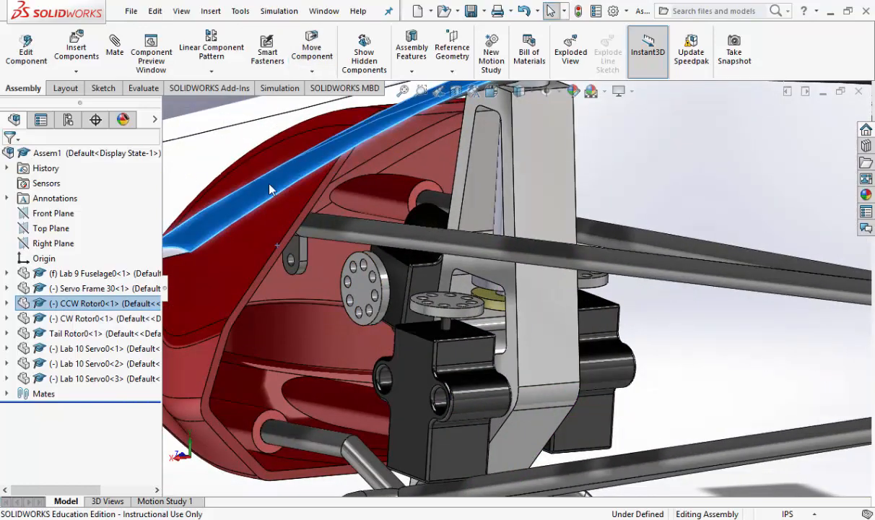
click(76, 45)
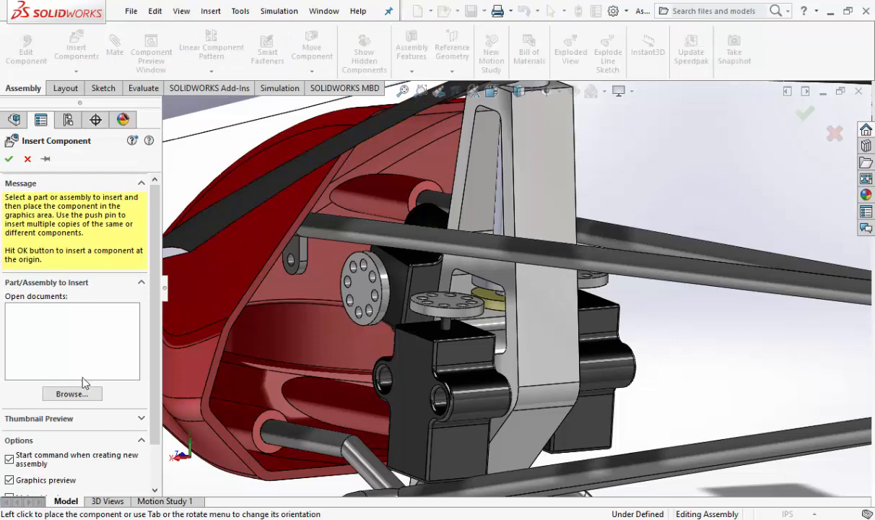
click(83, 398)
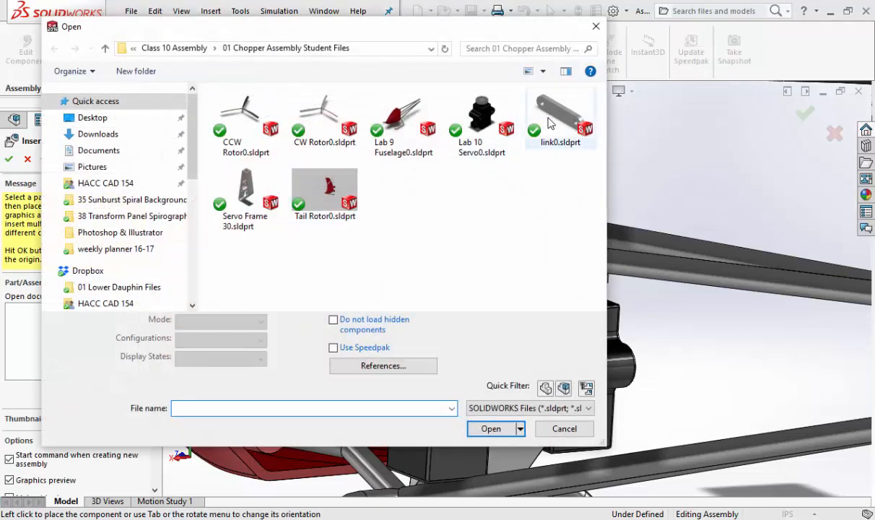
double_click(548, 122)
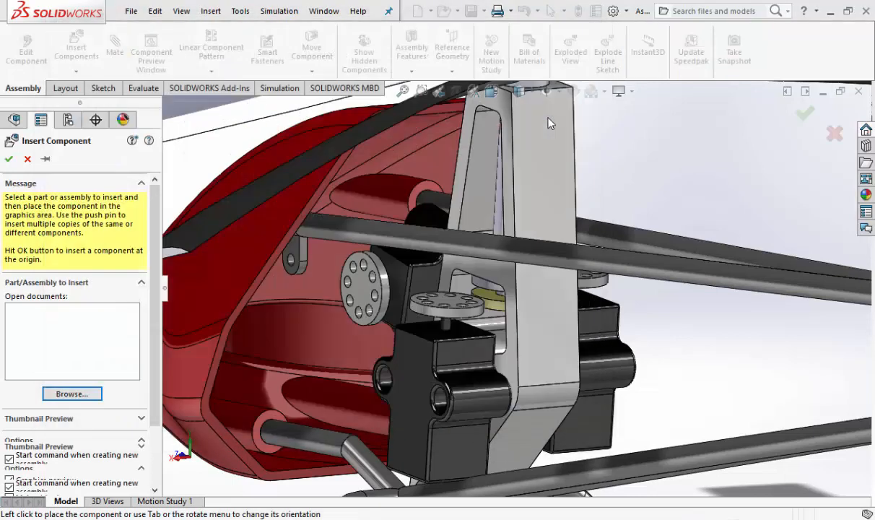
click(325, 365)
Mate the hole at one end of the link concentric with the hole in the fuselage lug
scroll(310, 318, down, 3)
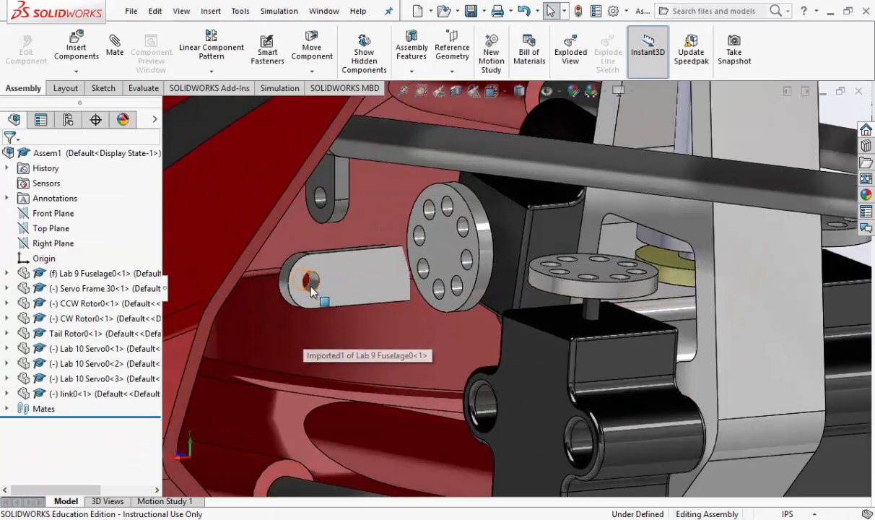
scroll(312, 282, down, 2)
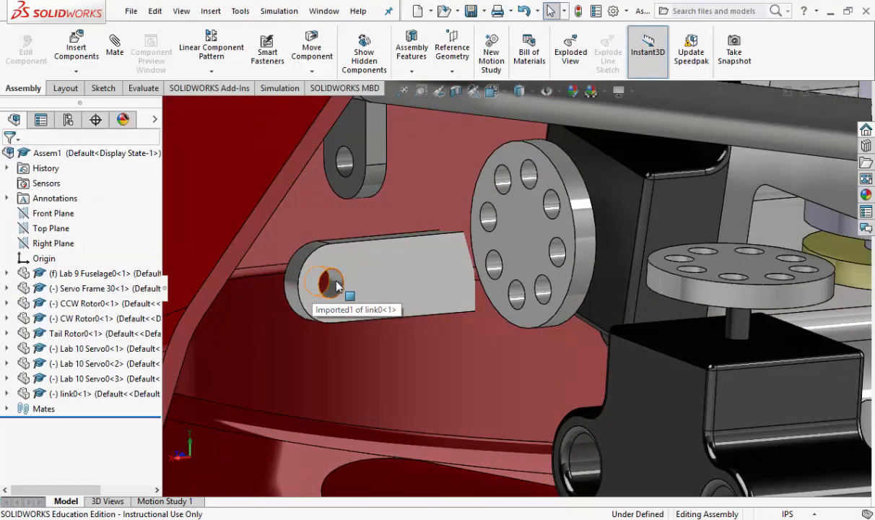
click(330, 292)
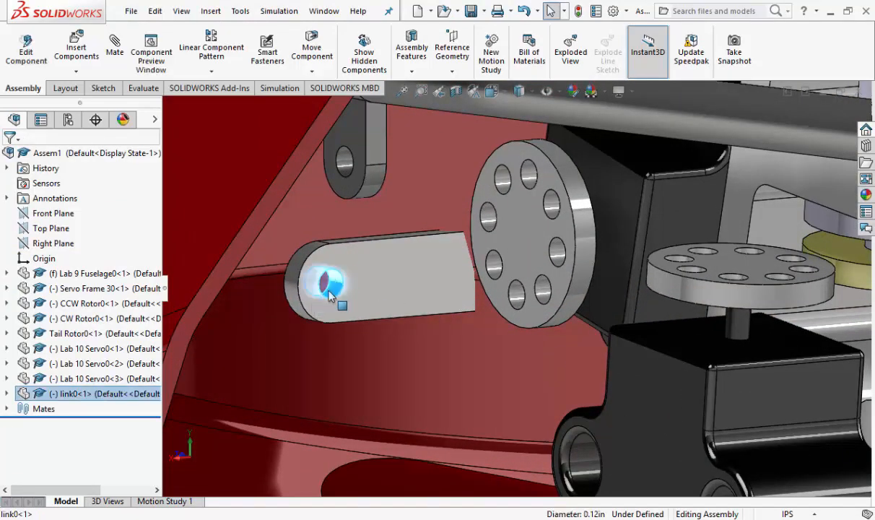
click(345, 165)
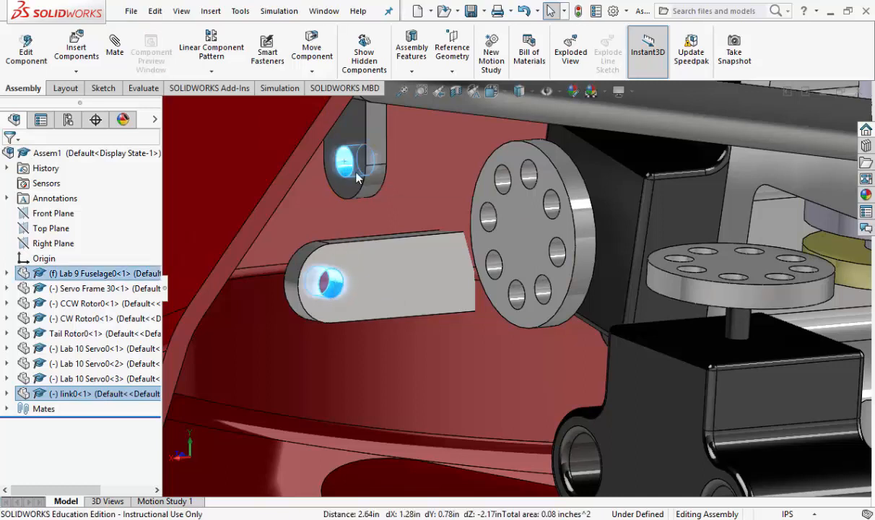
click(115, 49)
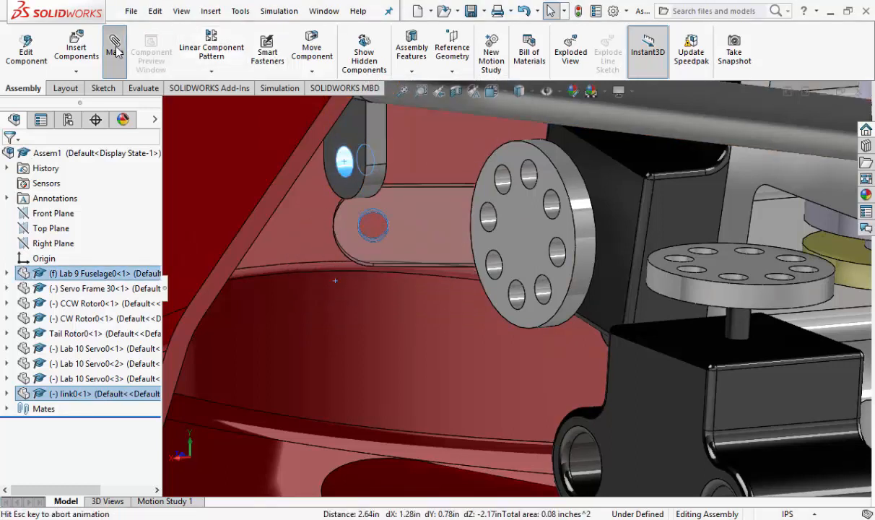
scroll(507, 188, up, 3)
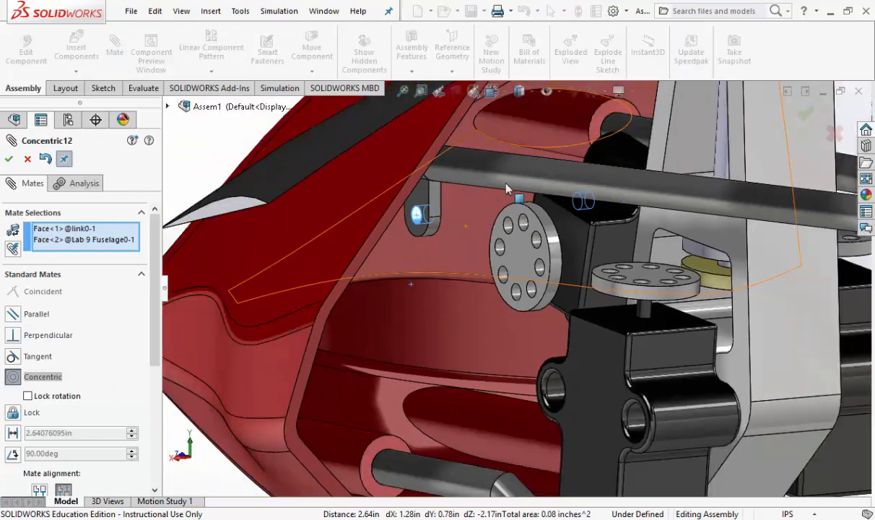
scroll(521, 216, down, 2)
middle_drag(523, 218, 556, 236)
scroll(556, 236, up, 1)
scroll(556, 236, up, 2)
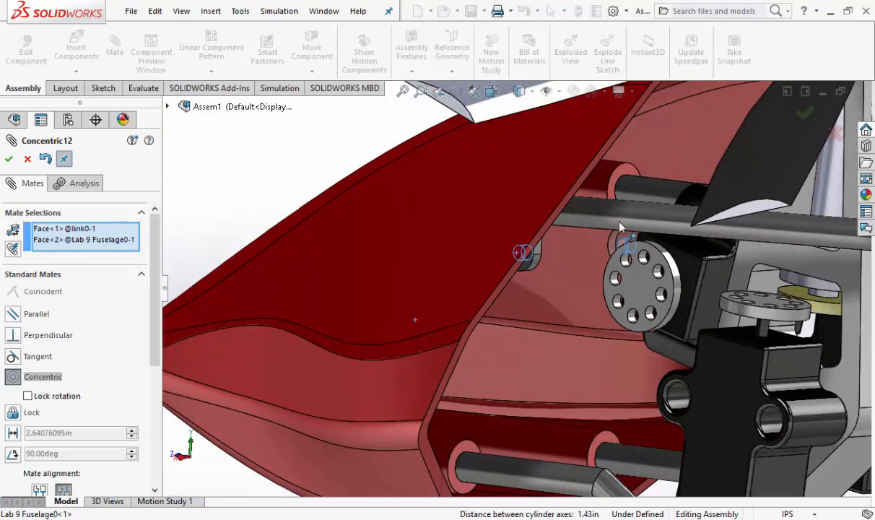
click(15, 162)
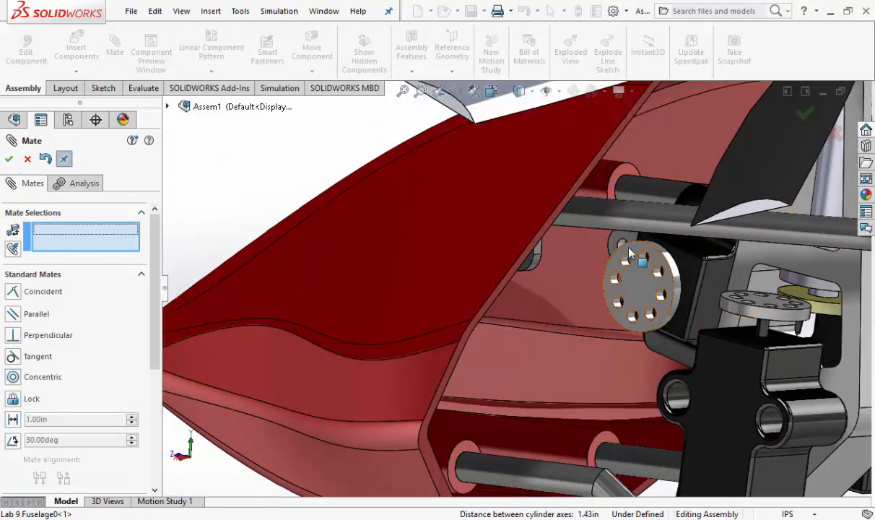
Swing the link out into the open and mate its lug-side flat face coincident with the fuselage lug's outer face
drag(632, 241, 498, 253)
scroll(541, 241, down, 5)
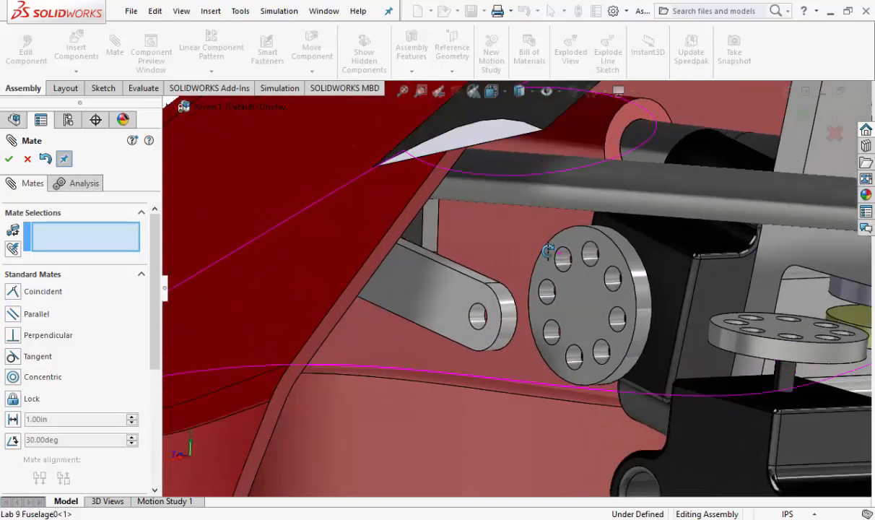
middle_drag(549, 251, 498, 236)
click(249, 210)
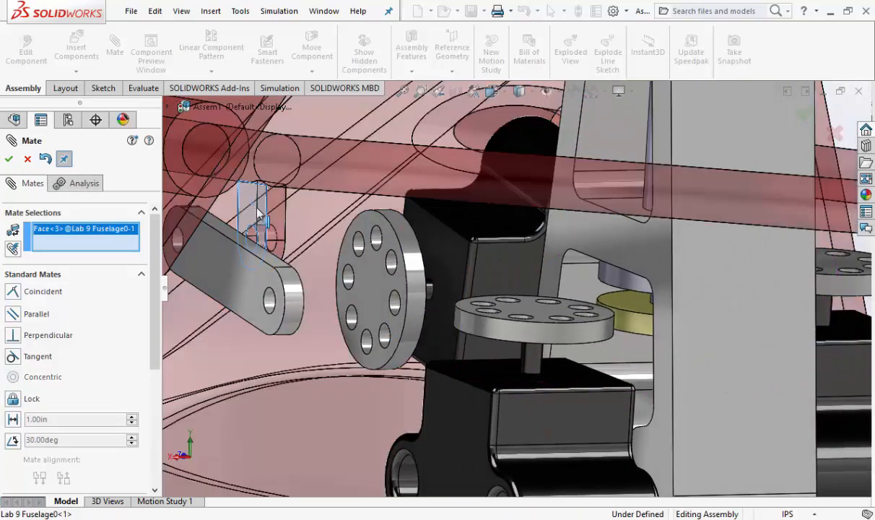
middle_drag(303, 244, 222, 251)
scroll(267, 264, up, 4)
scroll(263, 271, down, 4)
click(223, 250)
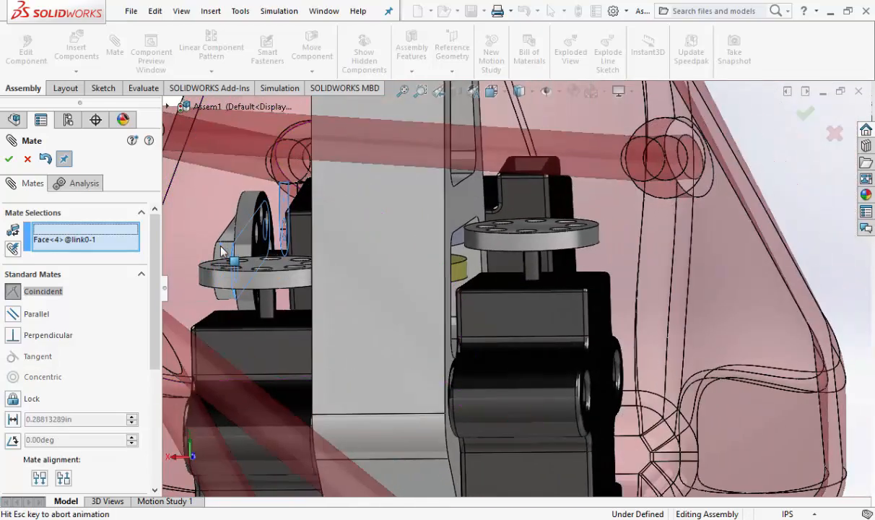
scroll(249, 332, up, 5)
scroll(313, 253, down, 5)
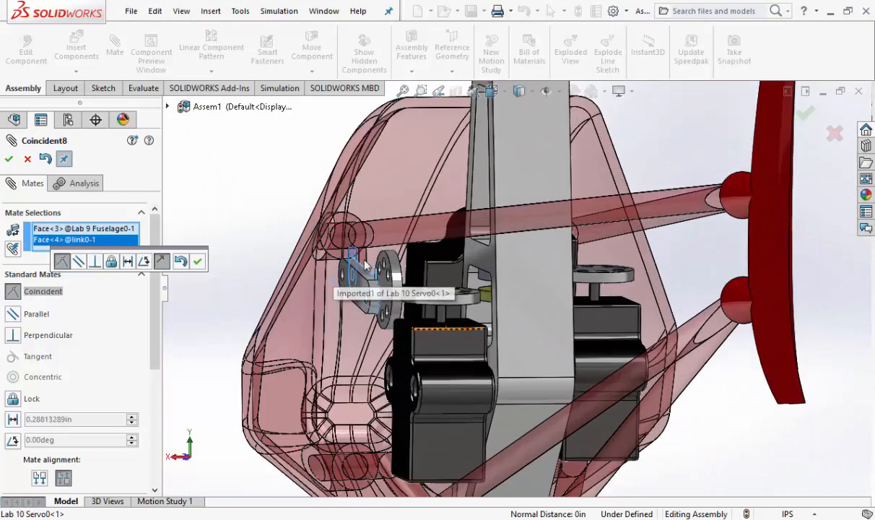
middle_drag(330, 302, 376, 325)
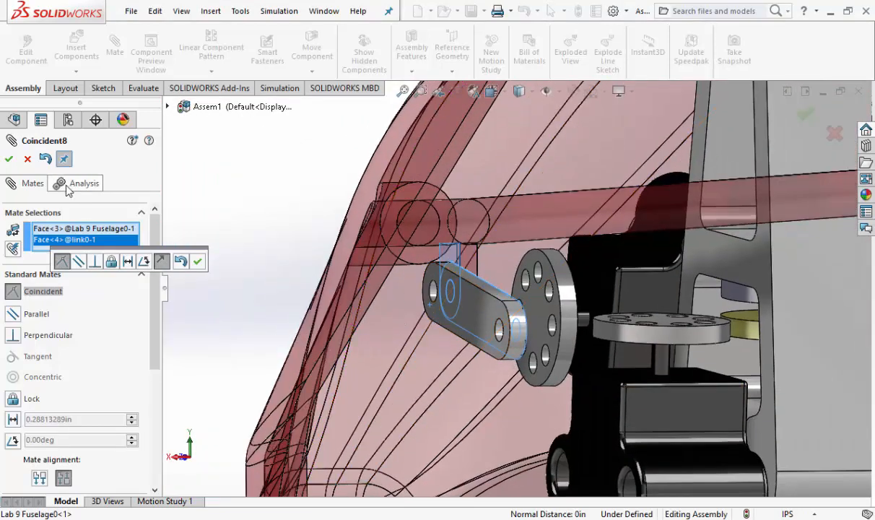
click(9, 159)
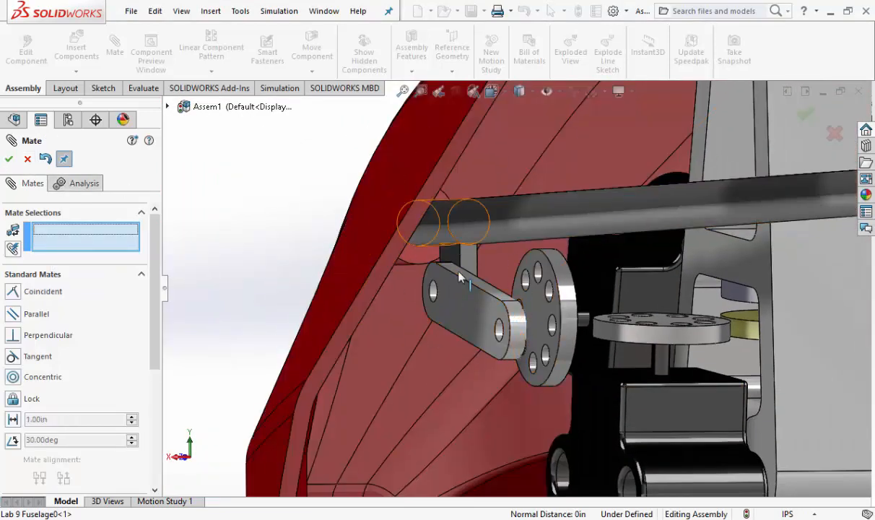
Mate the link's free-end hole concentric with the uppermost hole in the third servo's round horn and finish mating
scroll(543, 312, down, 5)
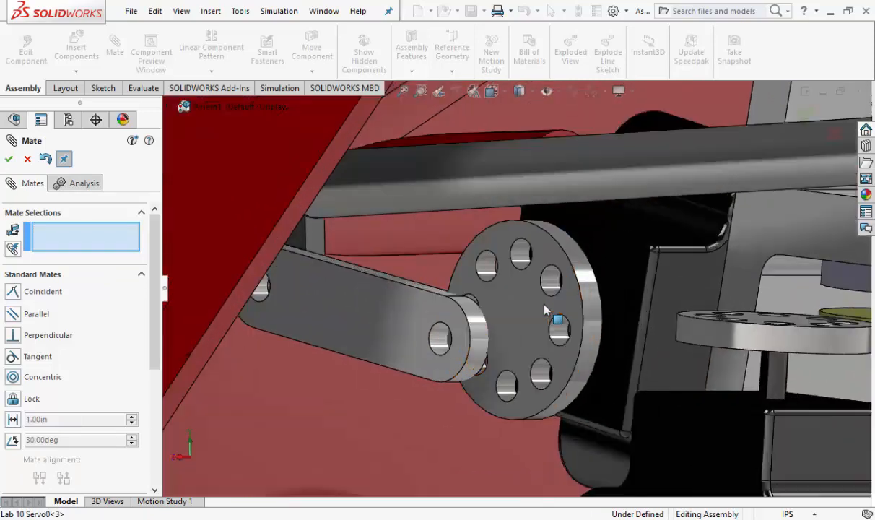
scroll(545, 310, down, 2)
click(513, 249)
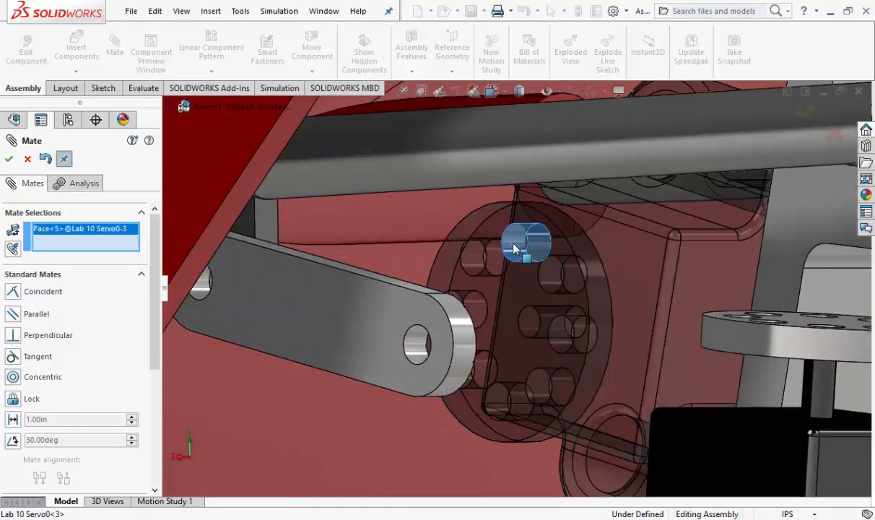
click(417, 345)
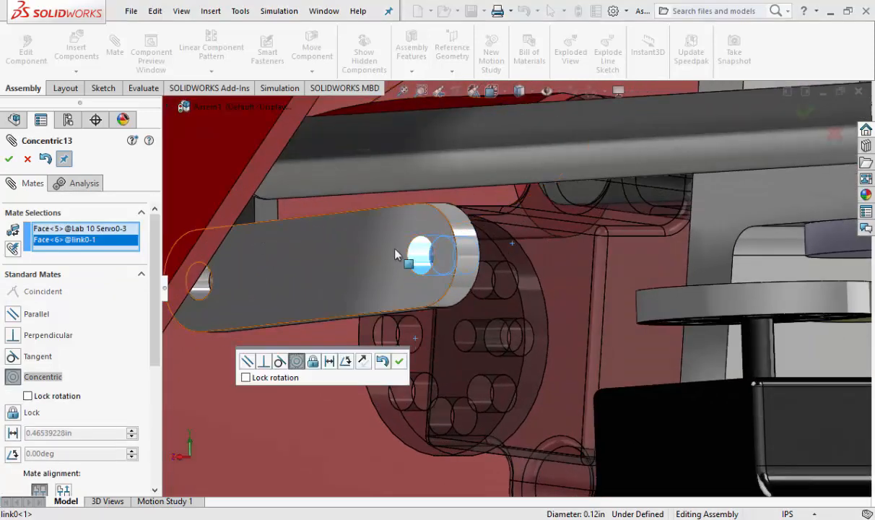
middle_drag(471, 297, 494, 318)
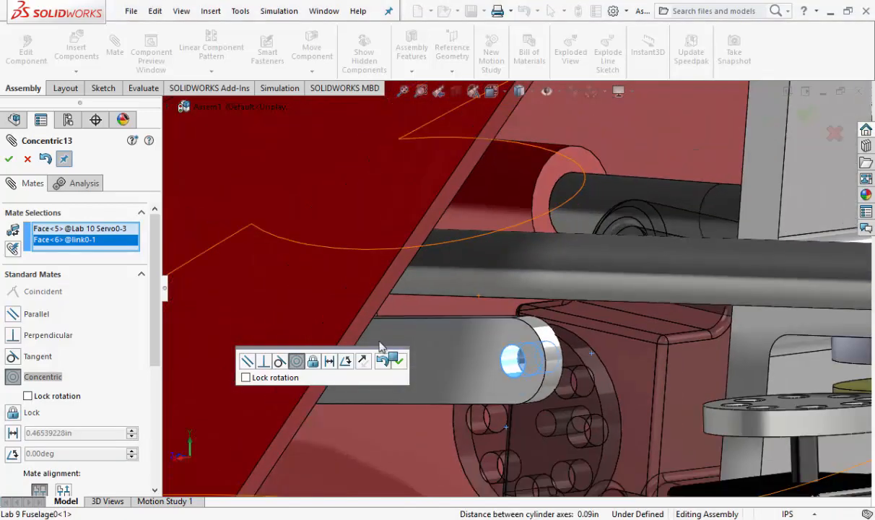
click(404, 366)
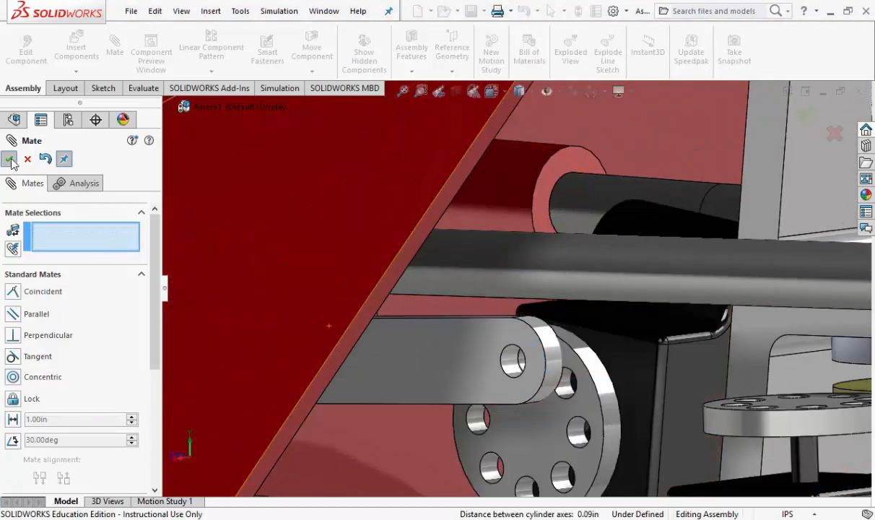
click(9, 159)
Fit the whole chopper assembly in view, set it isometric and examine the link and servo area from the open side
key(f)
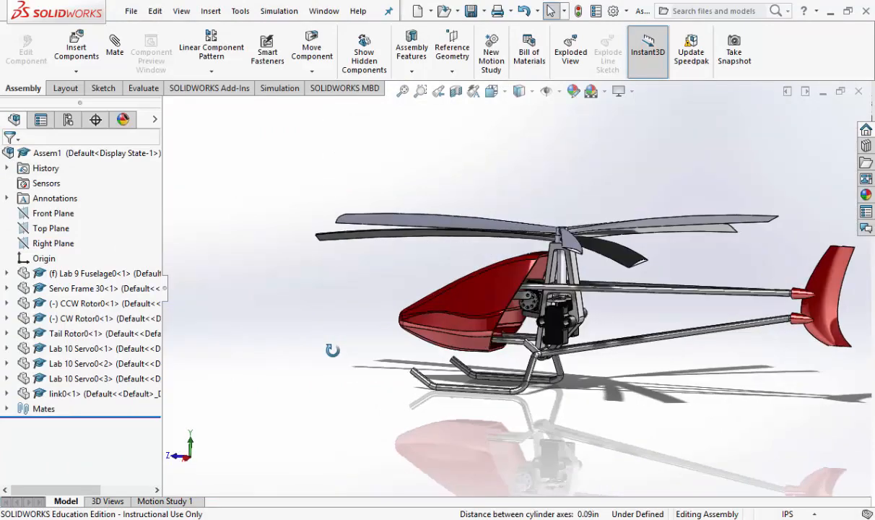
key(ctrl+7)
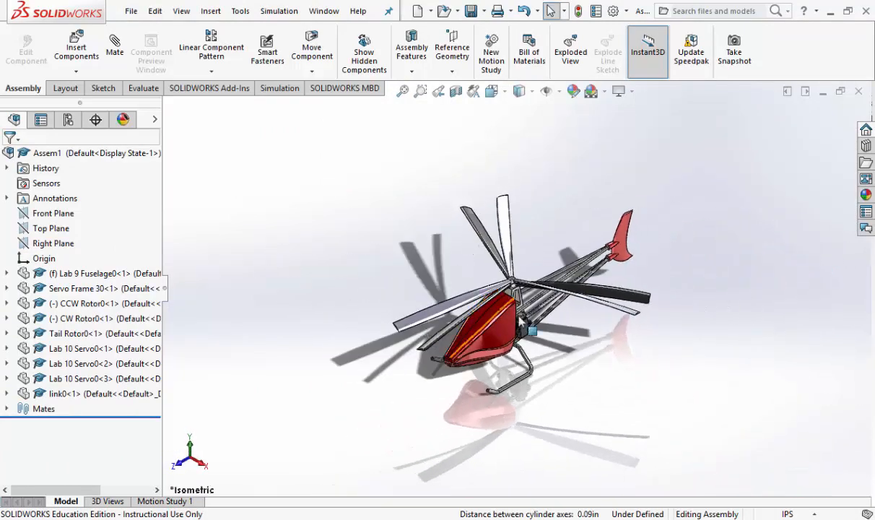
middle_drag(582, 396, 505, 359)
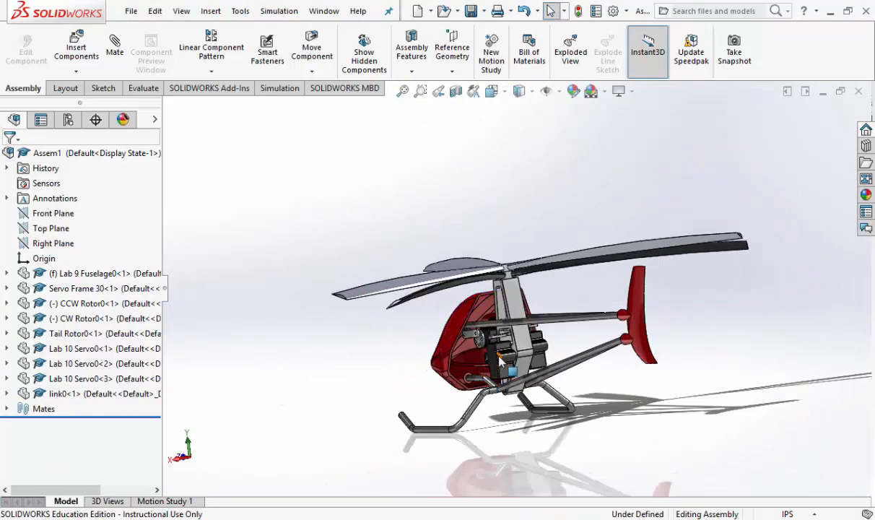
scroll(500, 361, down, 4)
scroll(500, 361, up, 3)
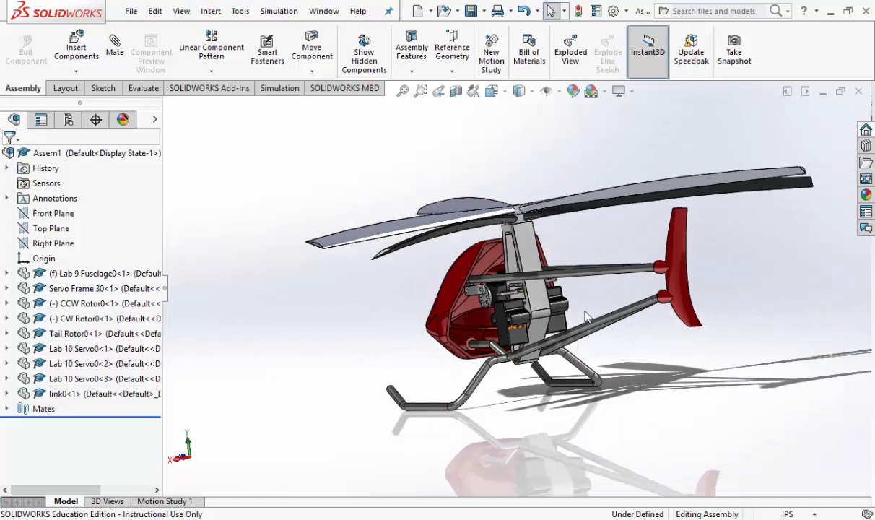